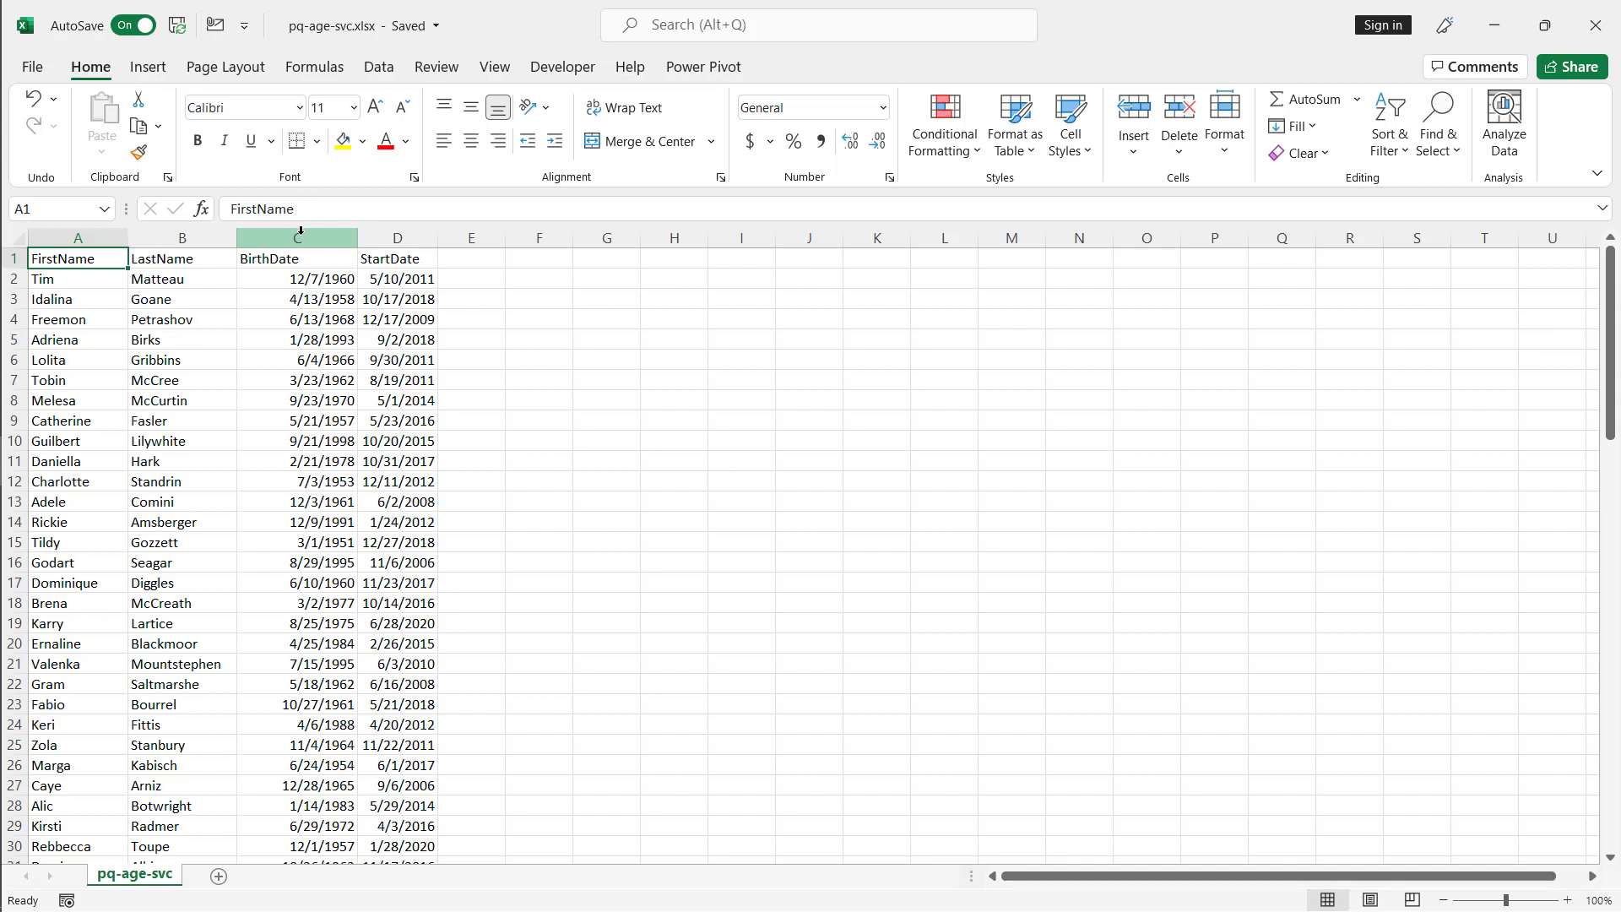
Step: Review the BirthDate and StartDate columns, then add an Age1 heading in E1
click(301, 233)
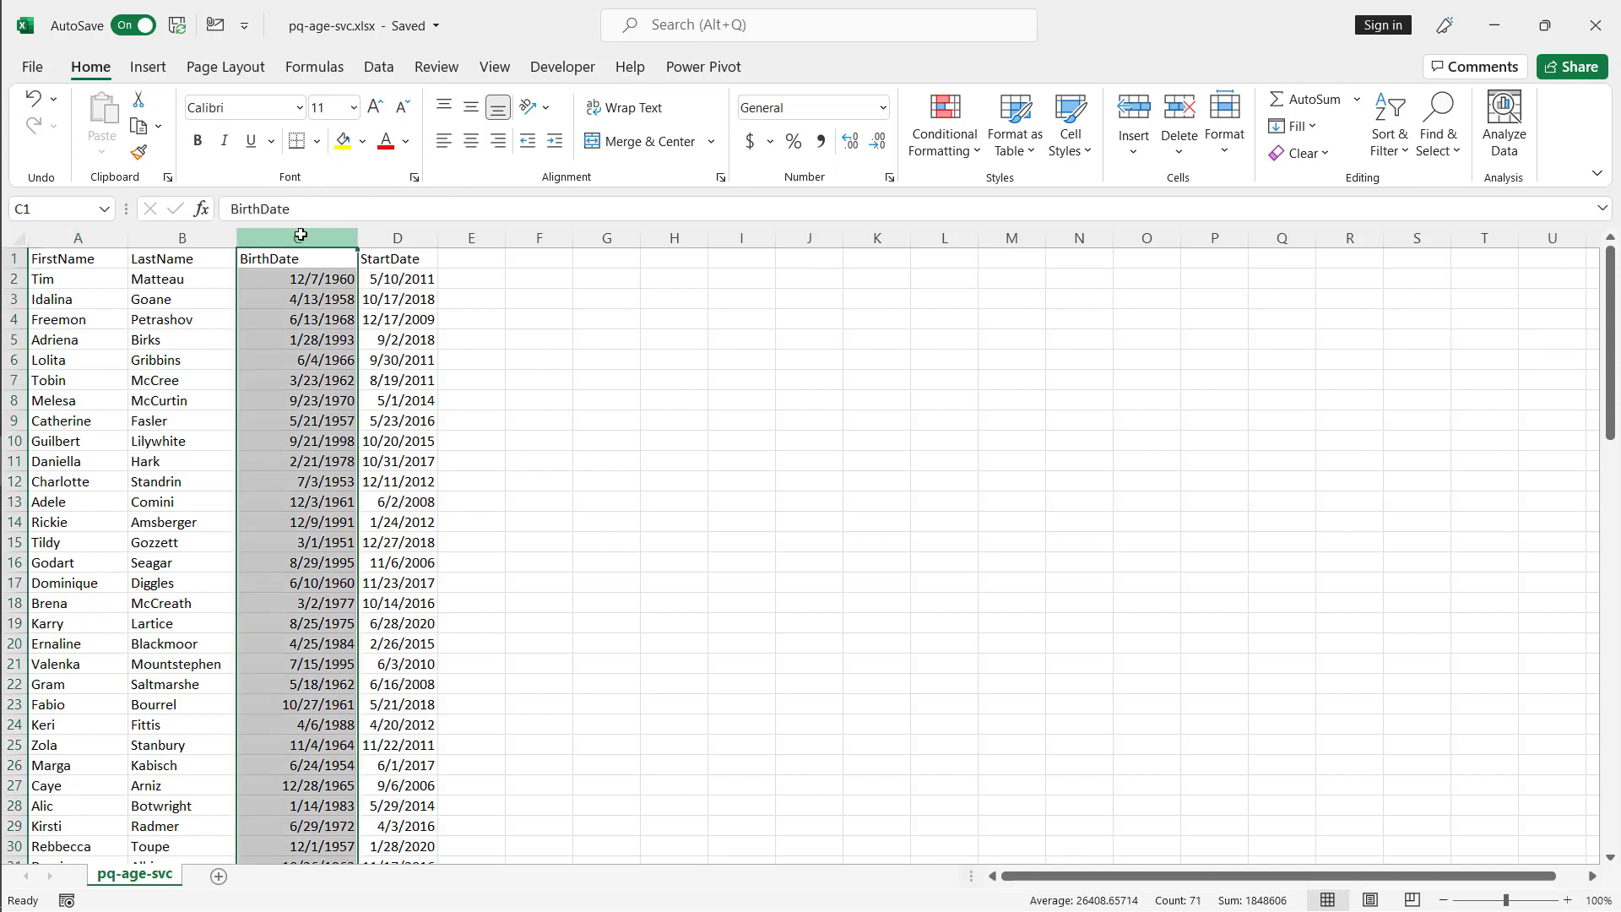
click(384, 240)
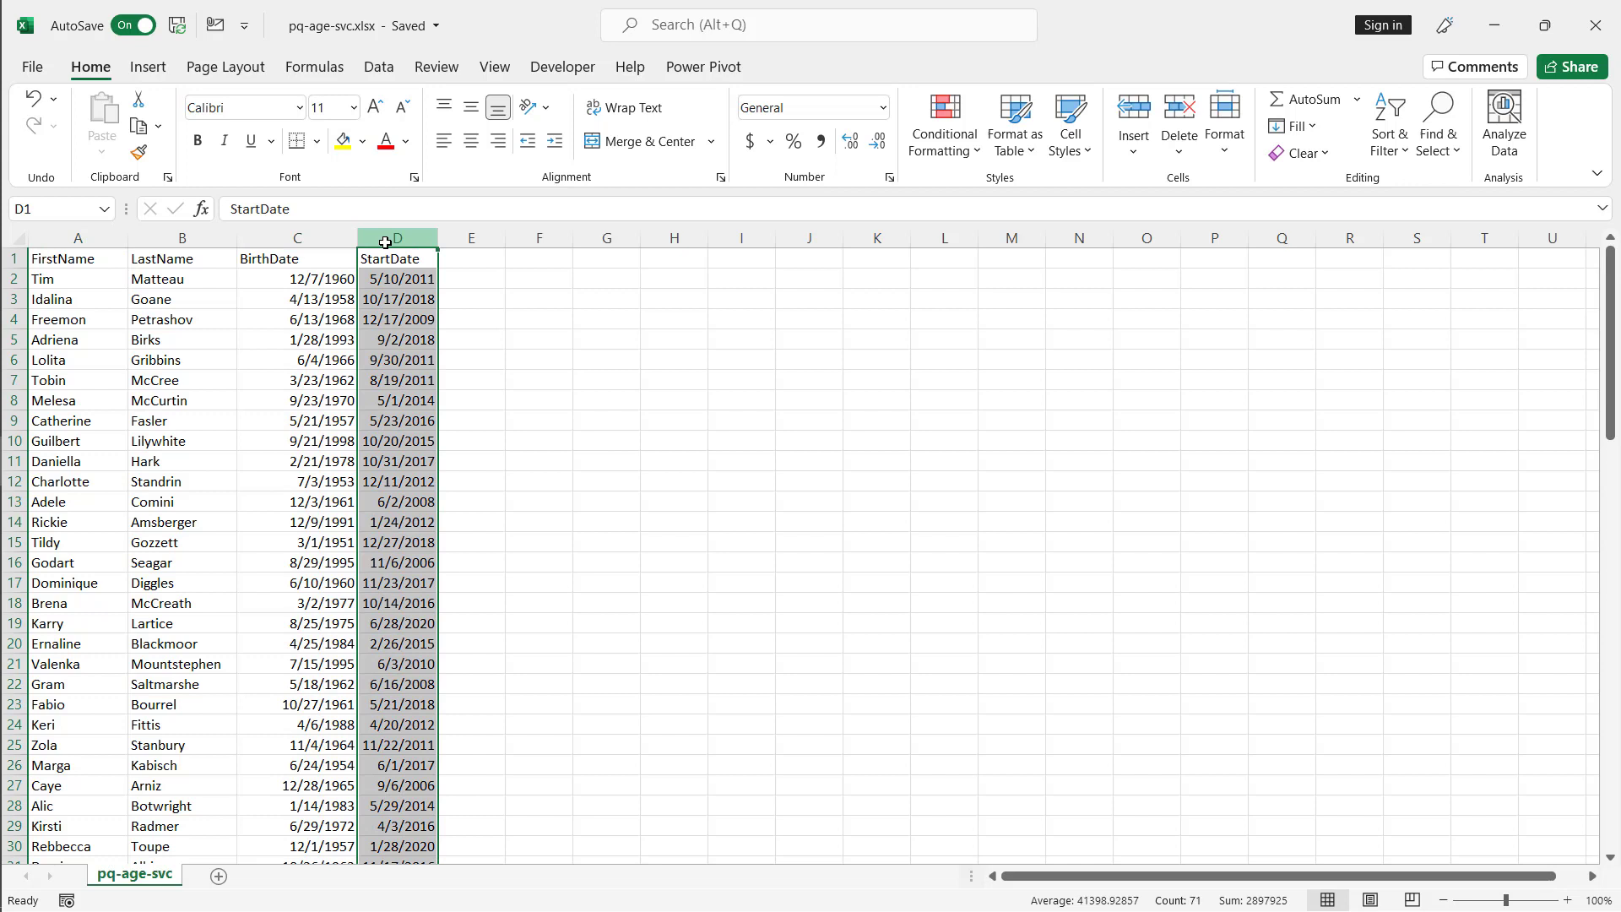
click(341, 239)
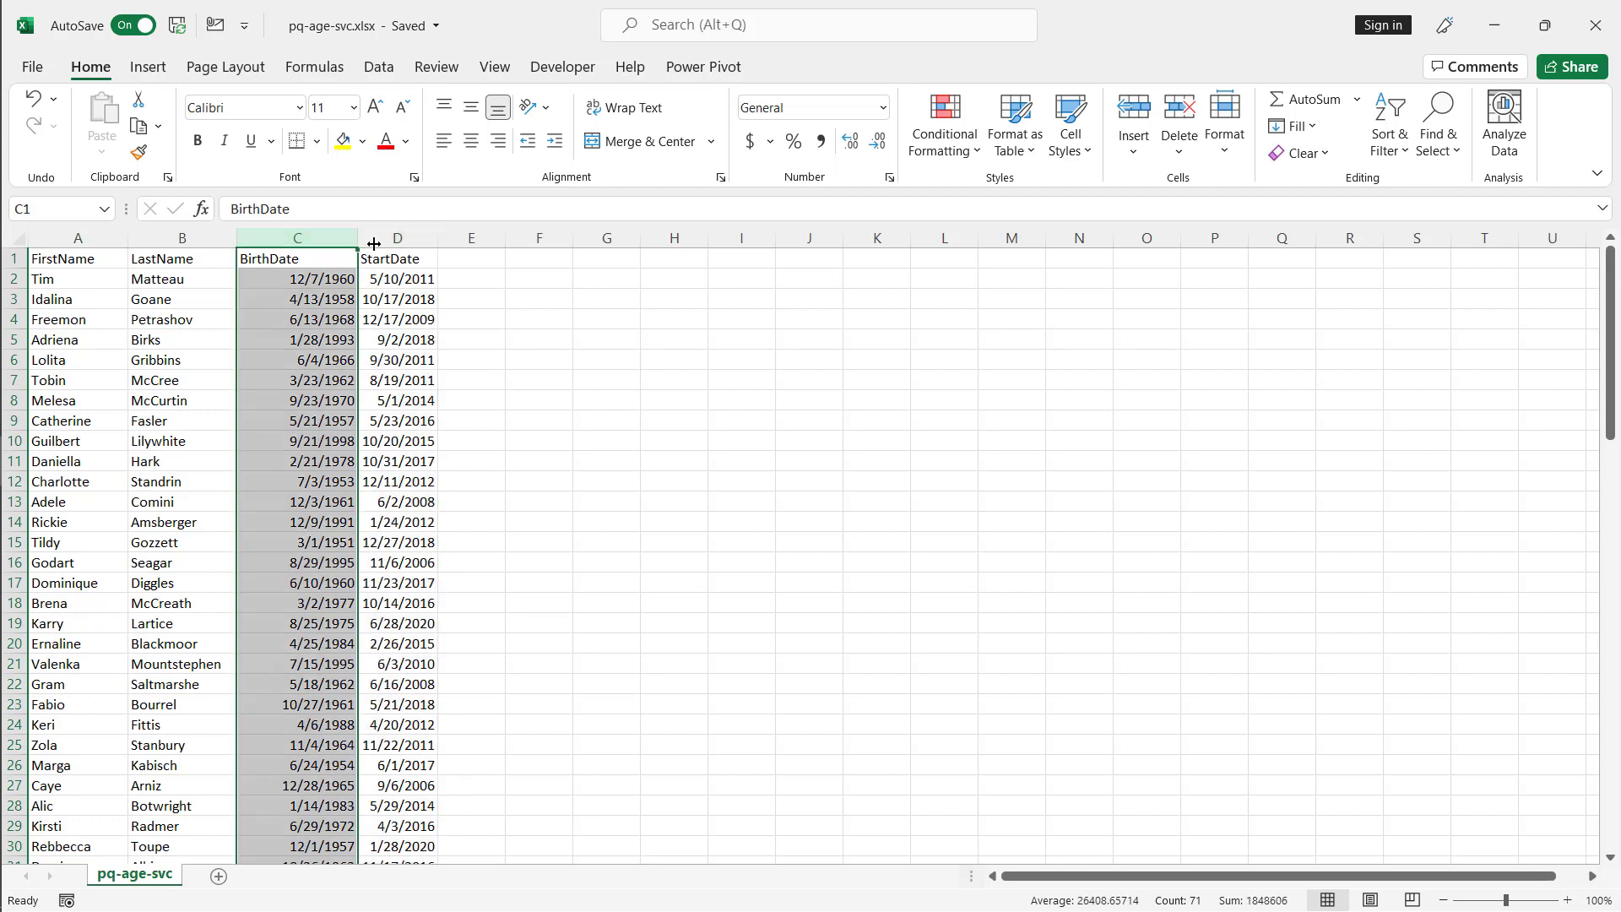
click(483, 262)
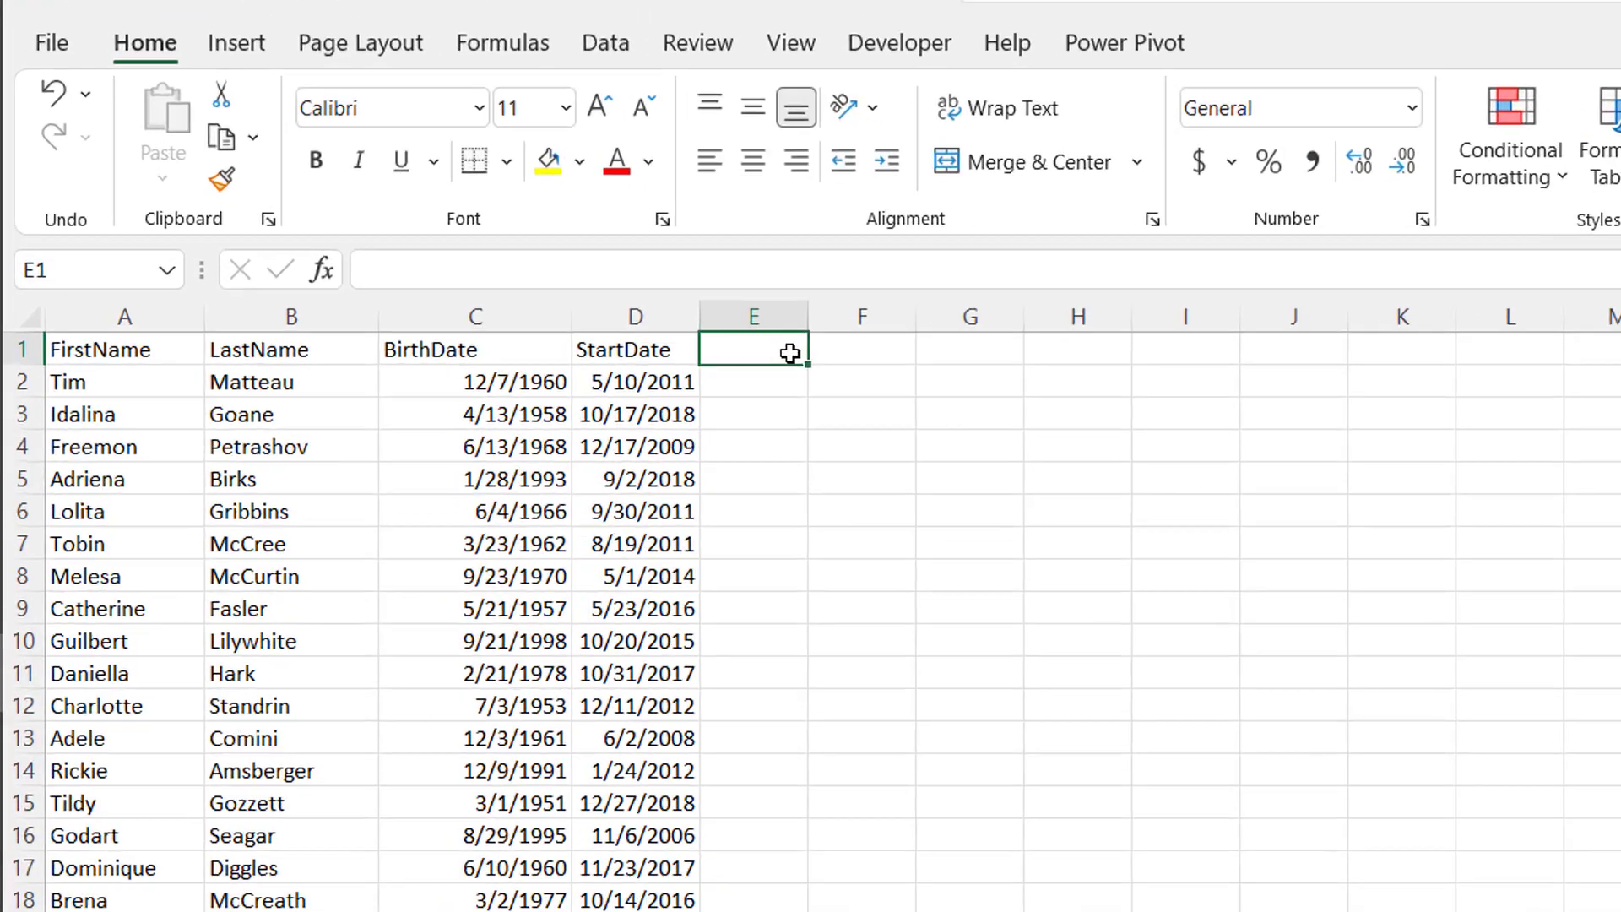
text(Age1)
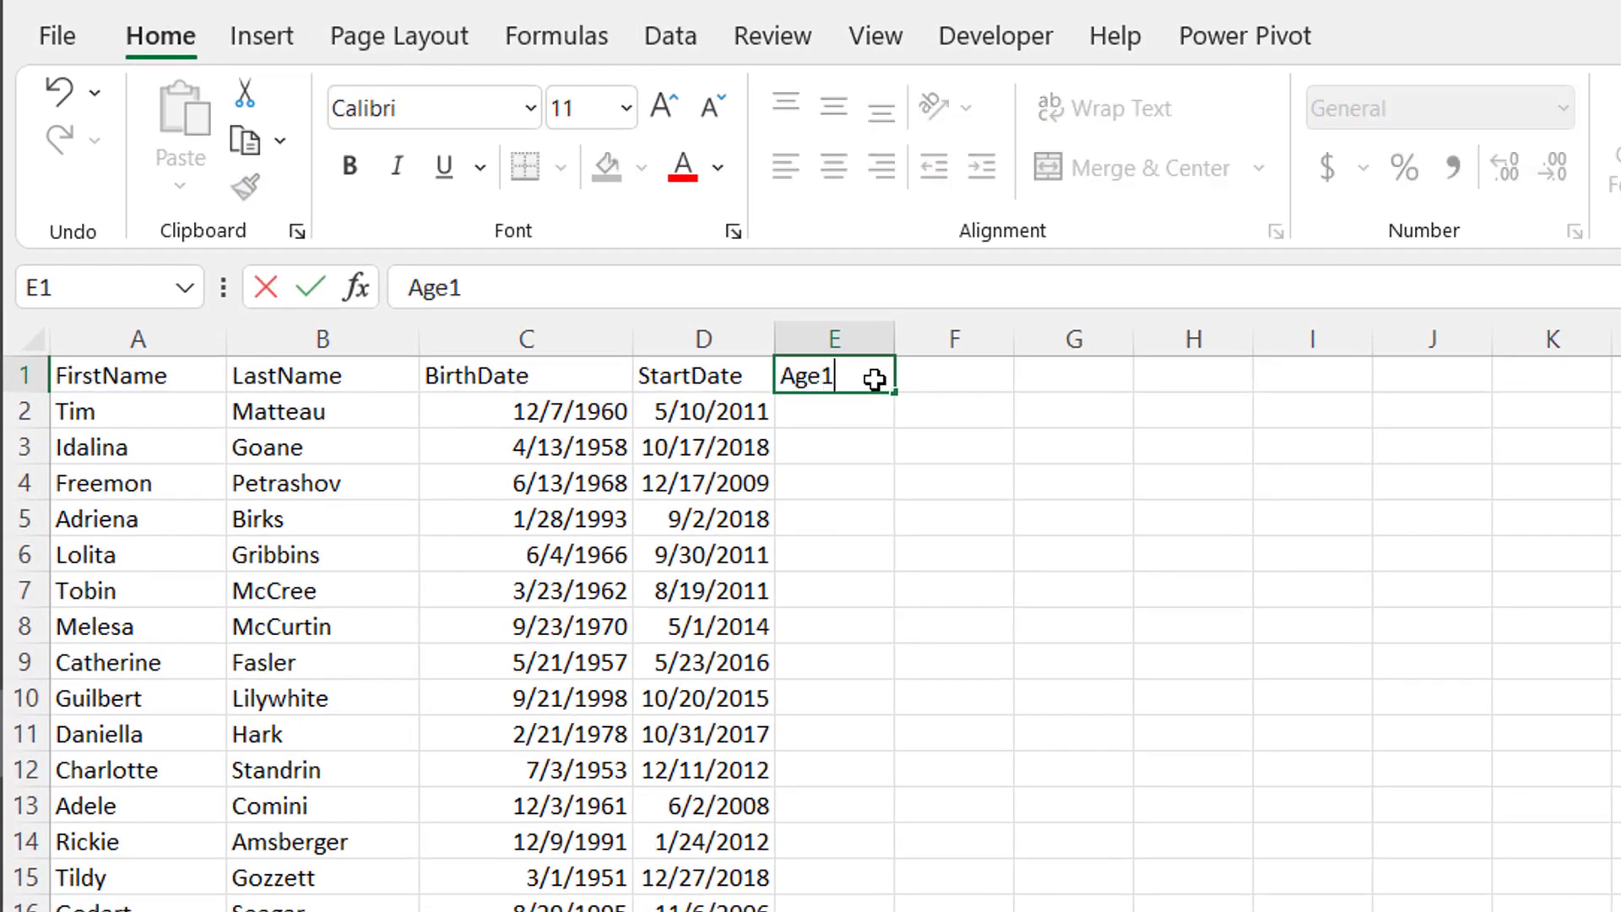
key(Return)
Step: Enter =YEARFRAC(TODAY(),C2,1) in E2, accept the suggested correction, and fill it down column E
text(=)
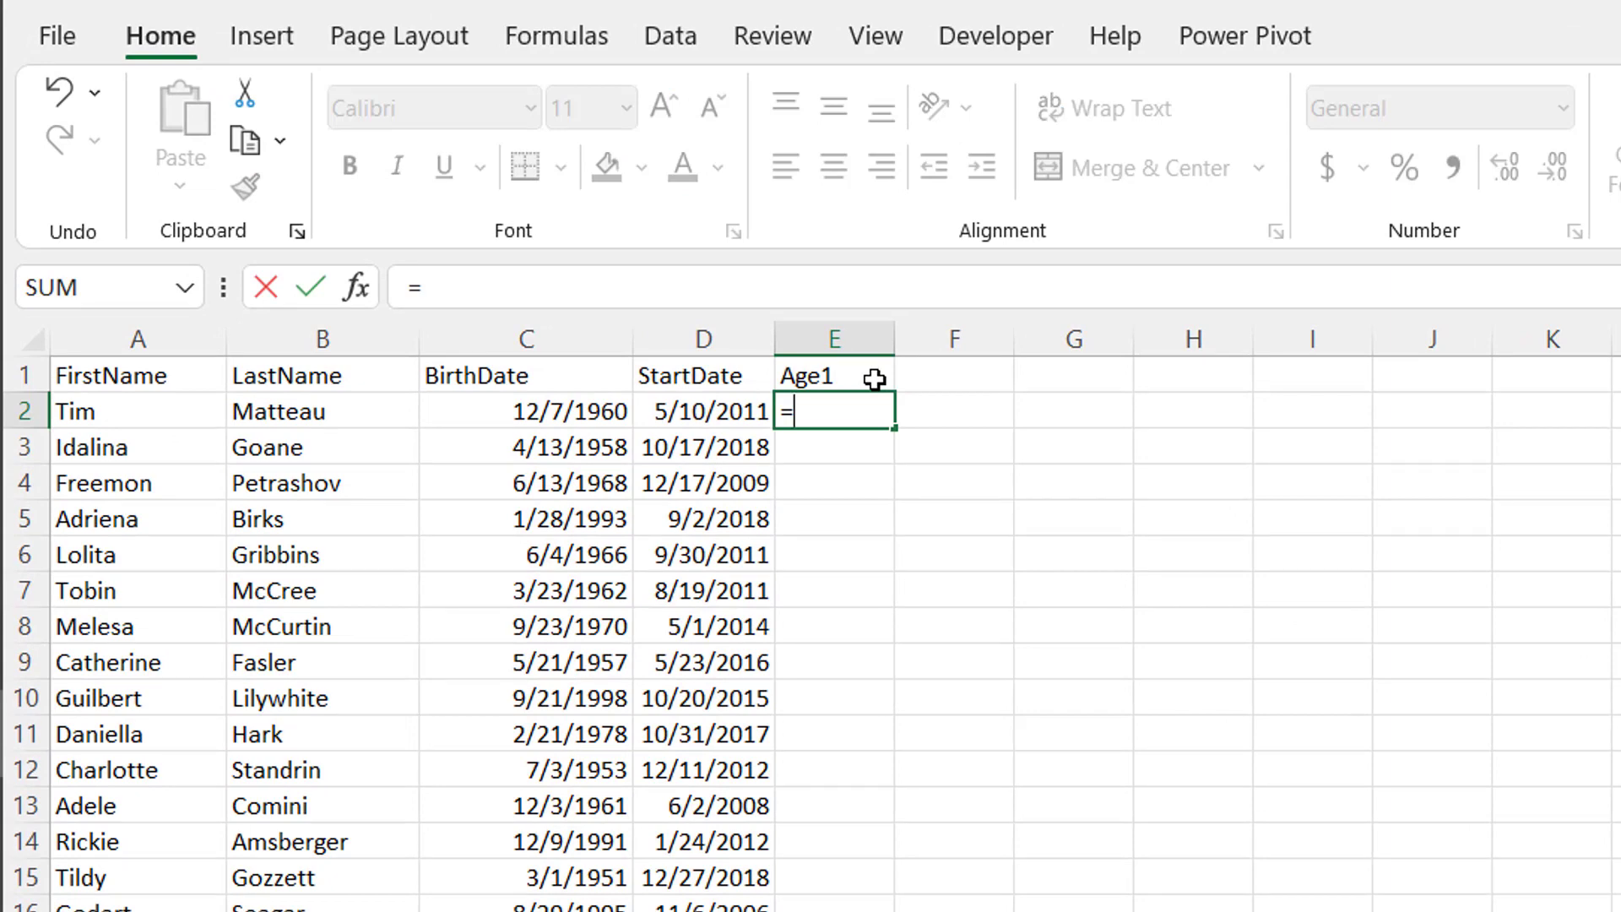
text(year)
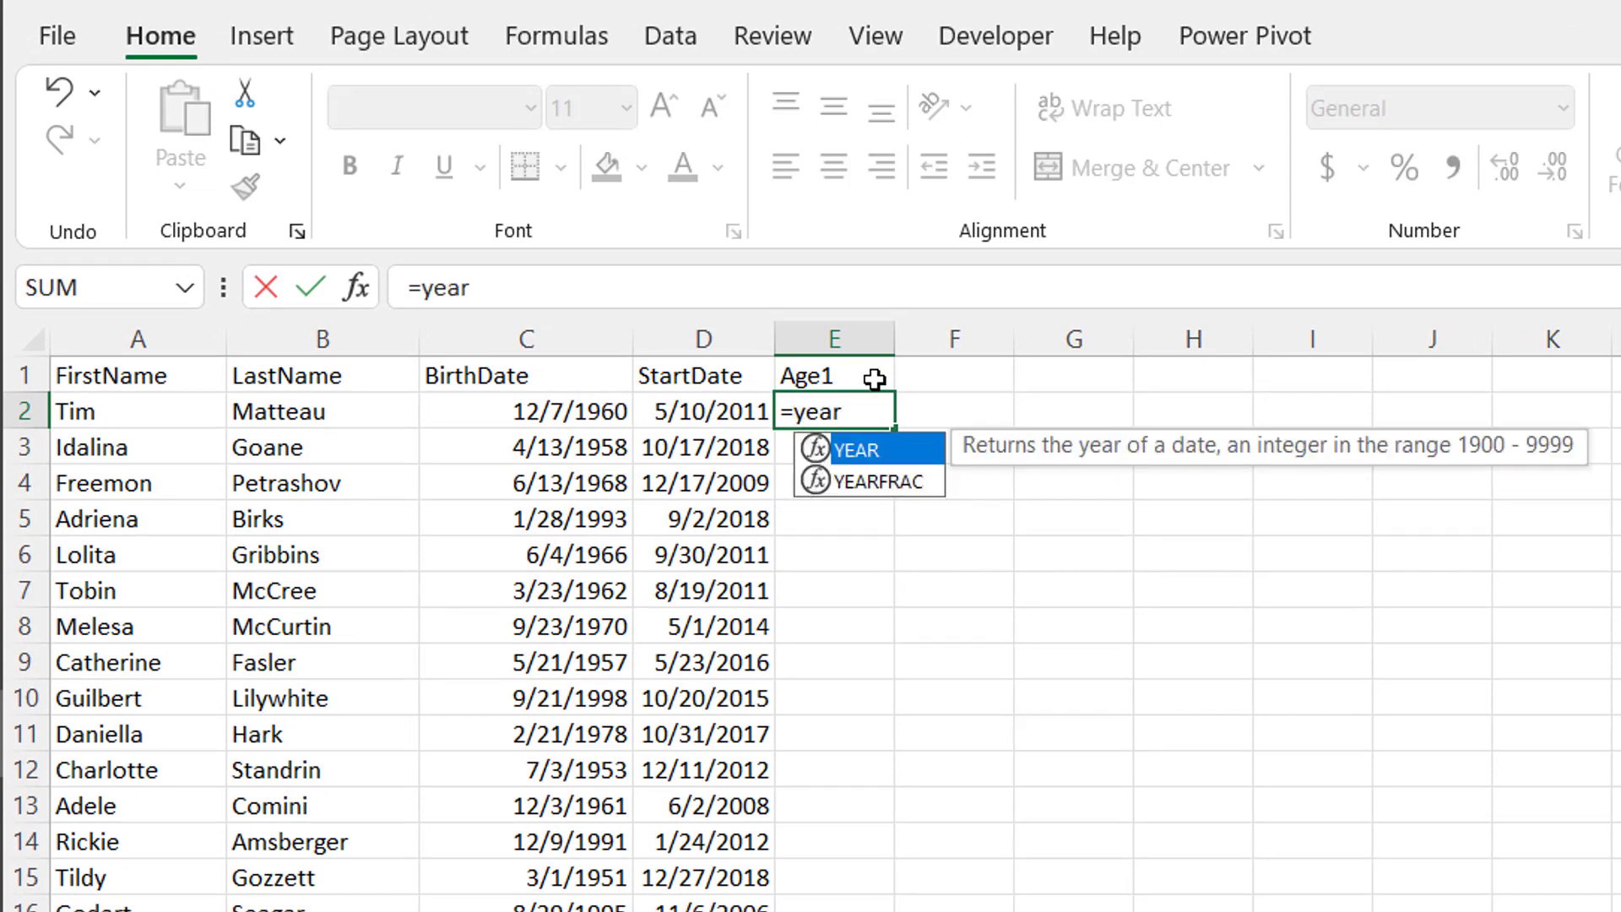
double_click(878, 482)
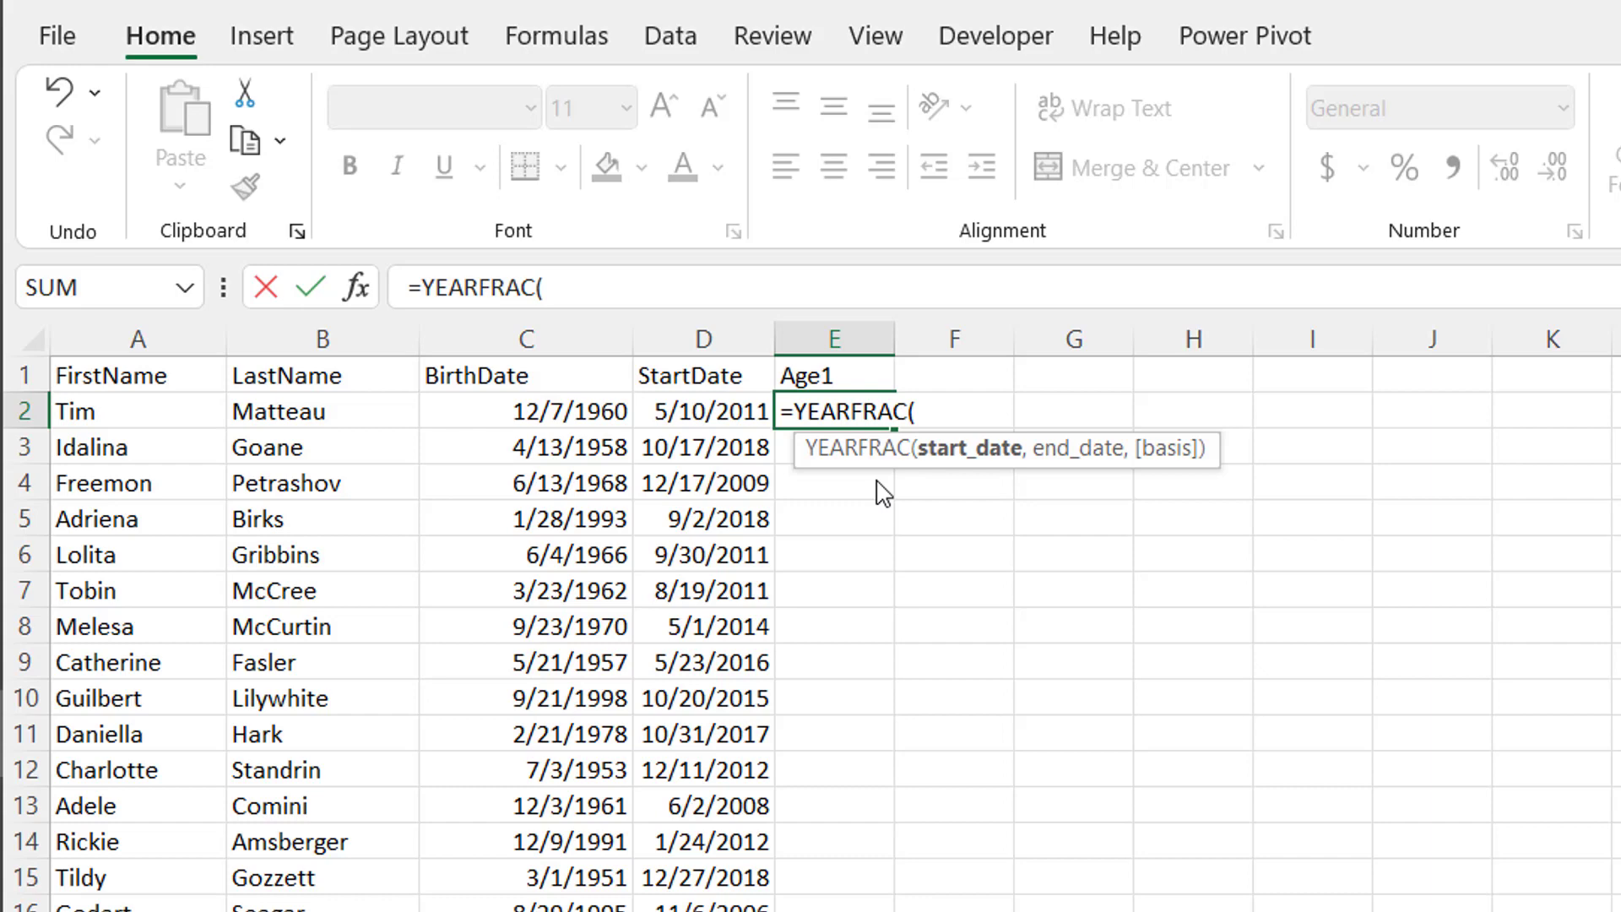
text(today(),)
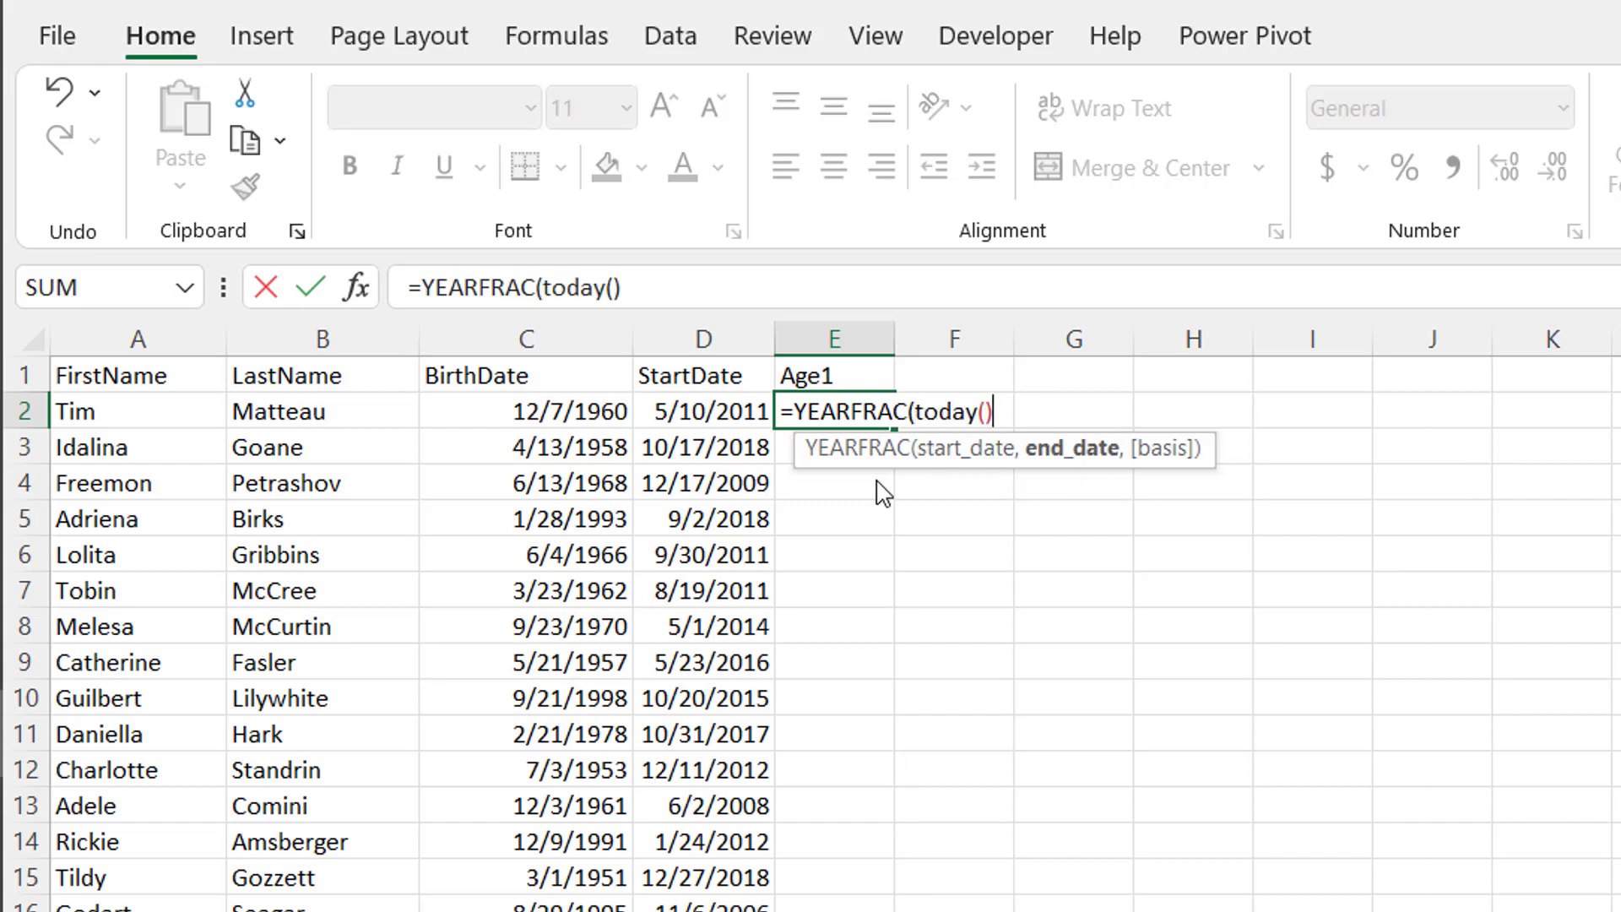
click(527, 412)
text(,)
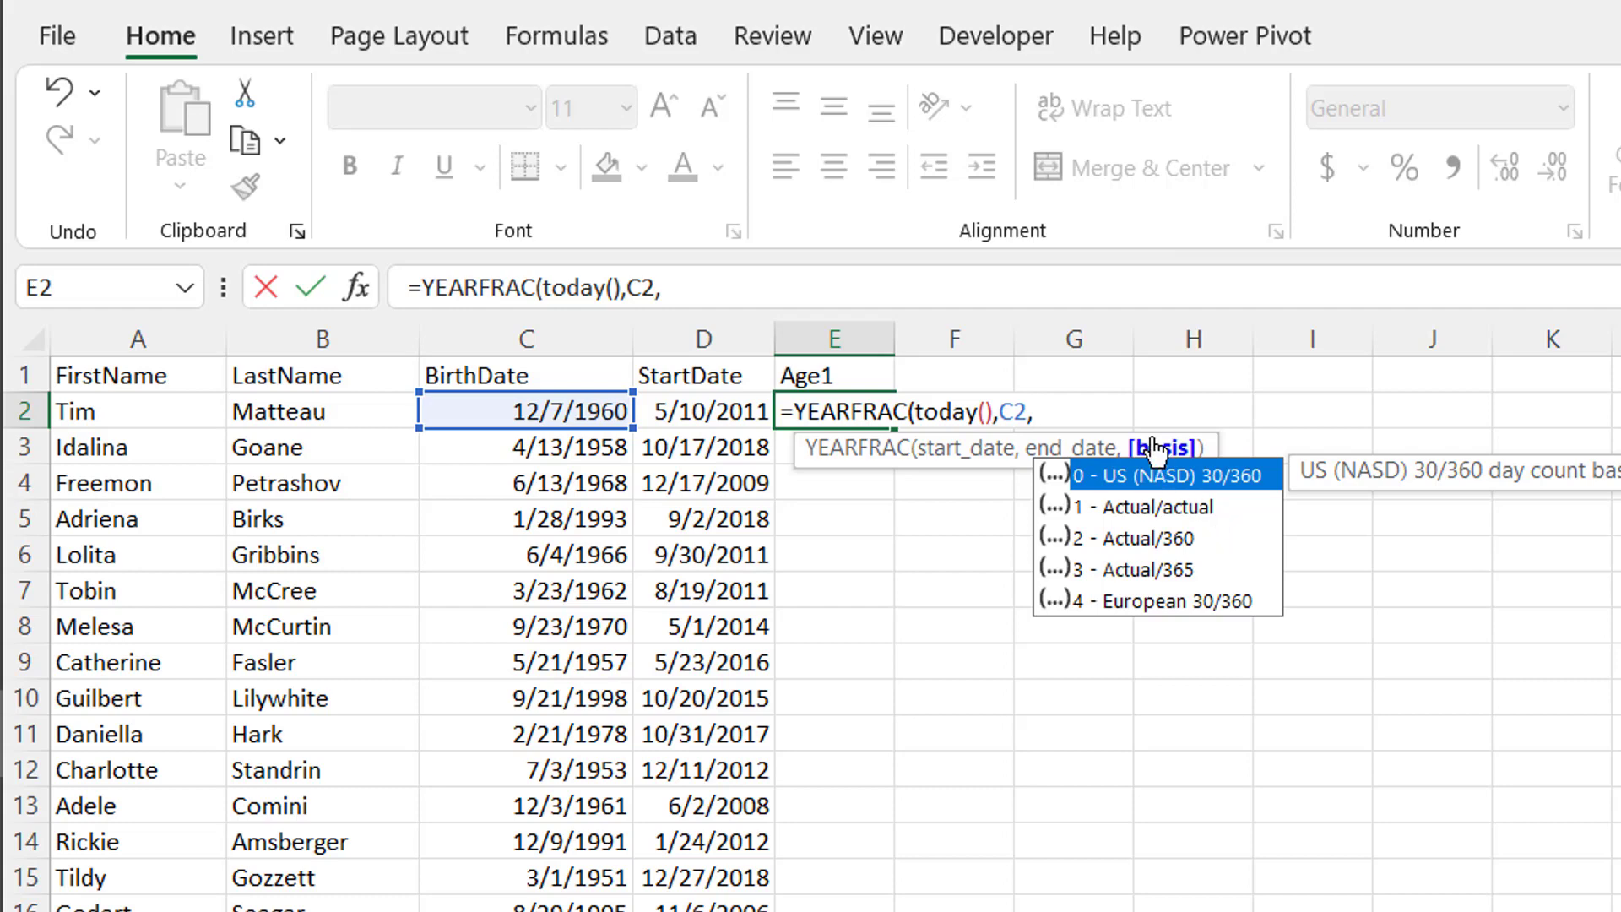
text(1)
key(Return)
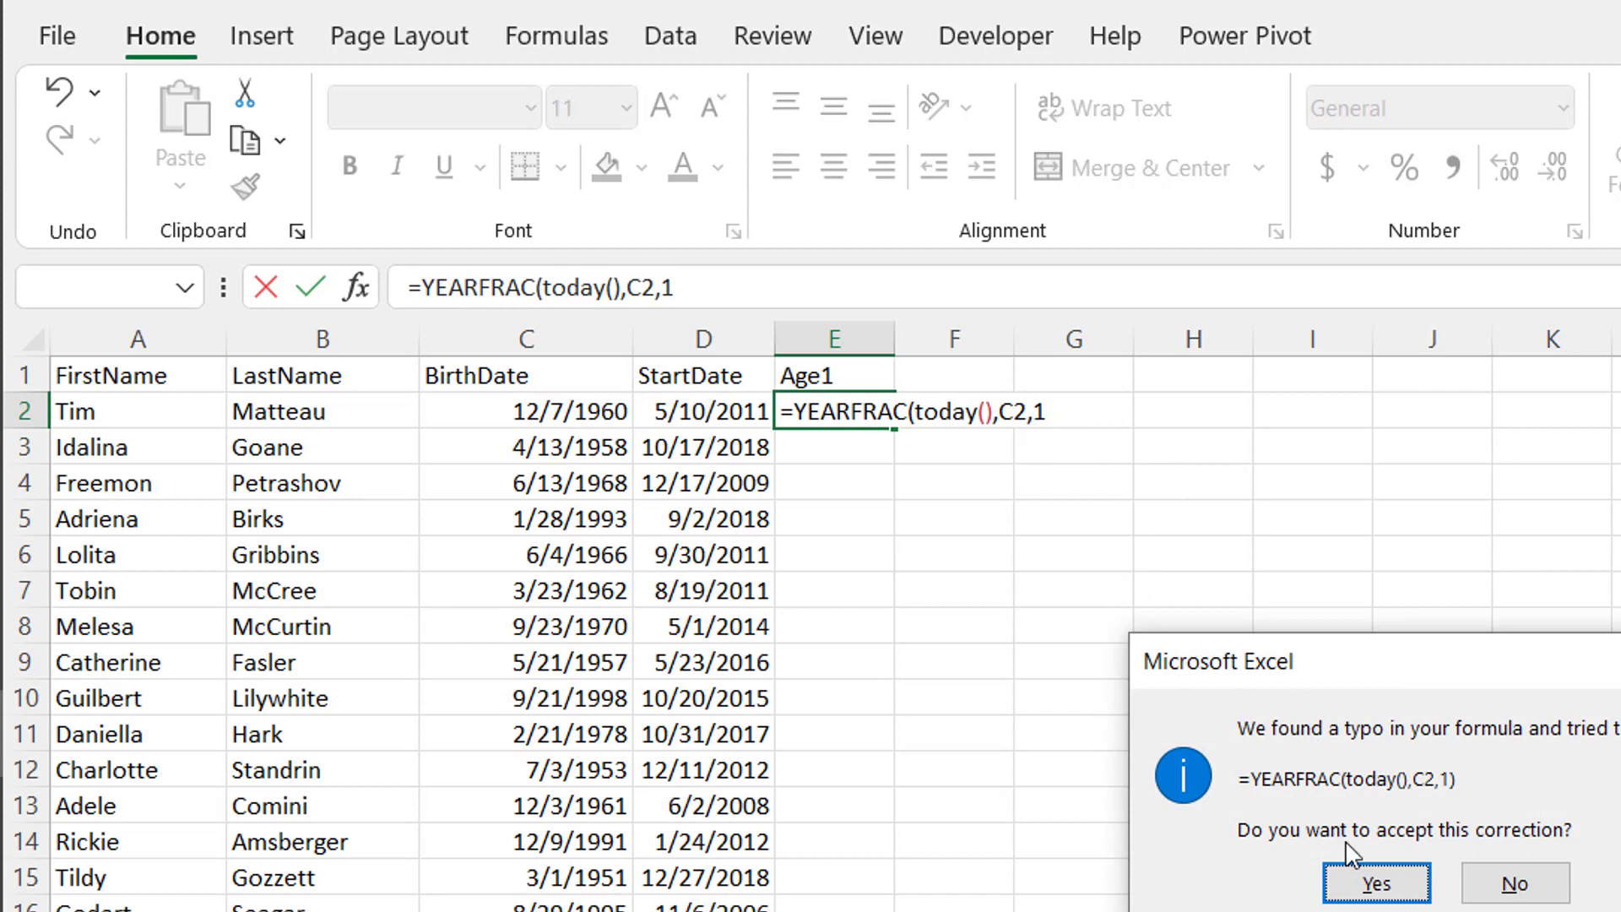
click(1377, 883)
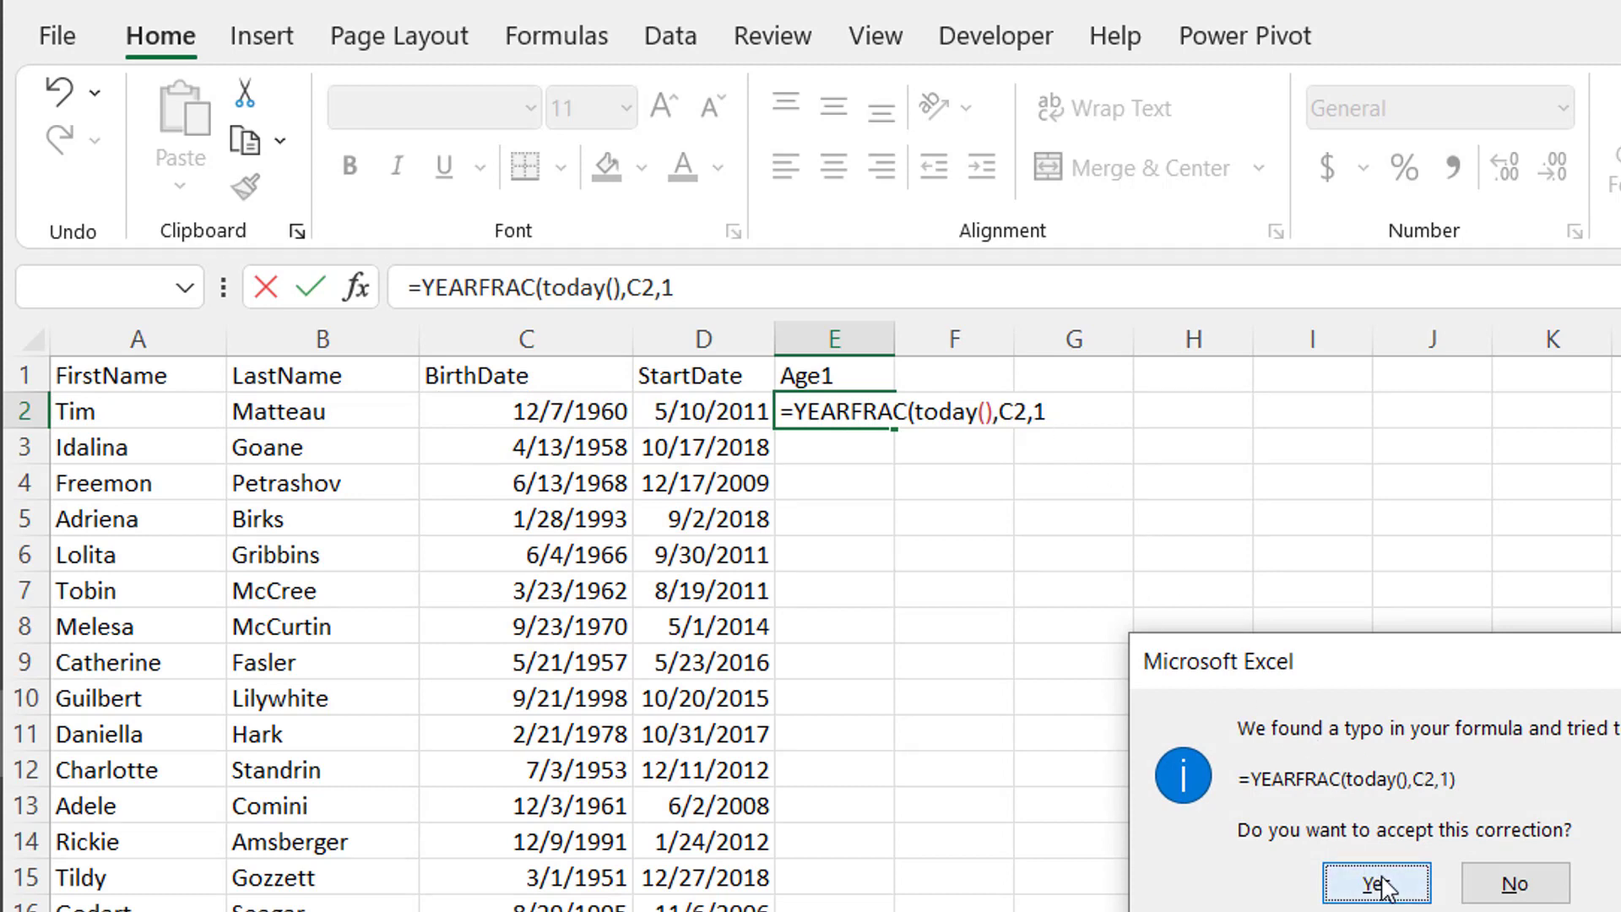
click(870, 410)
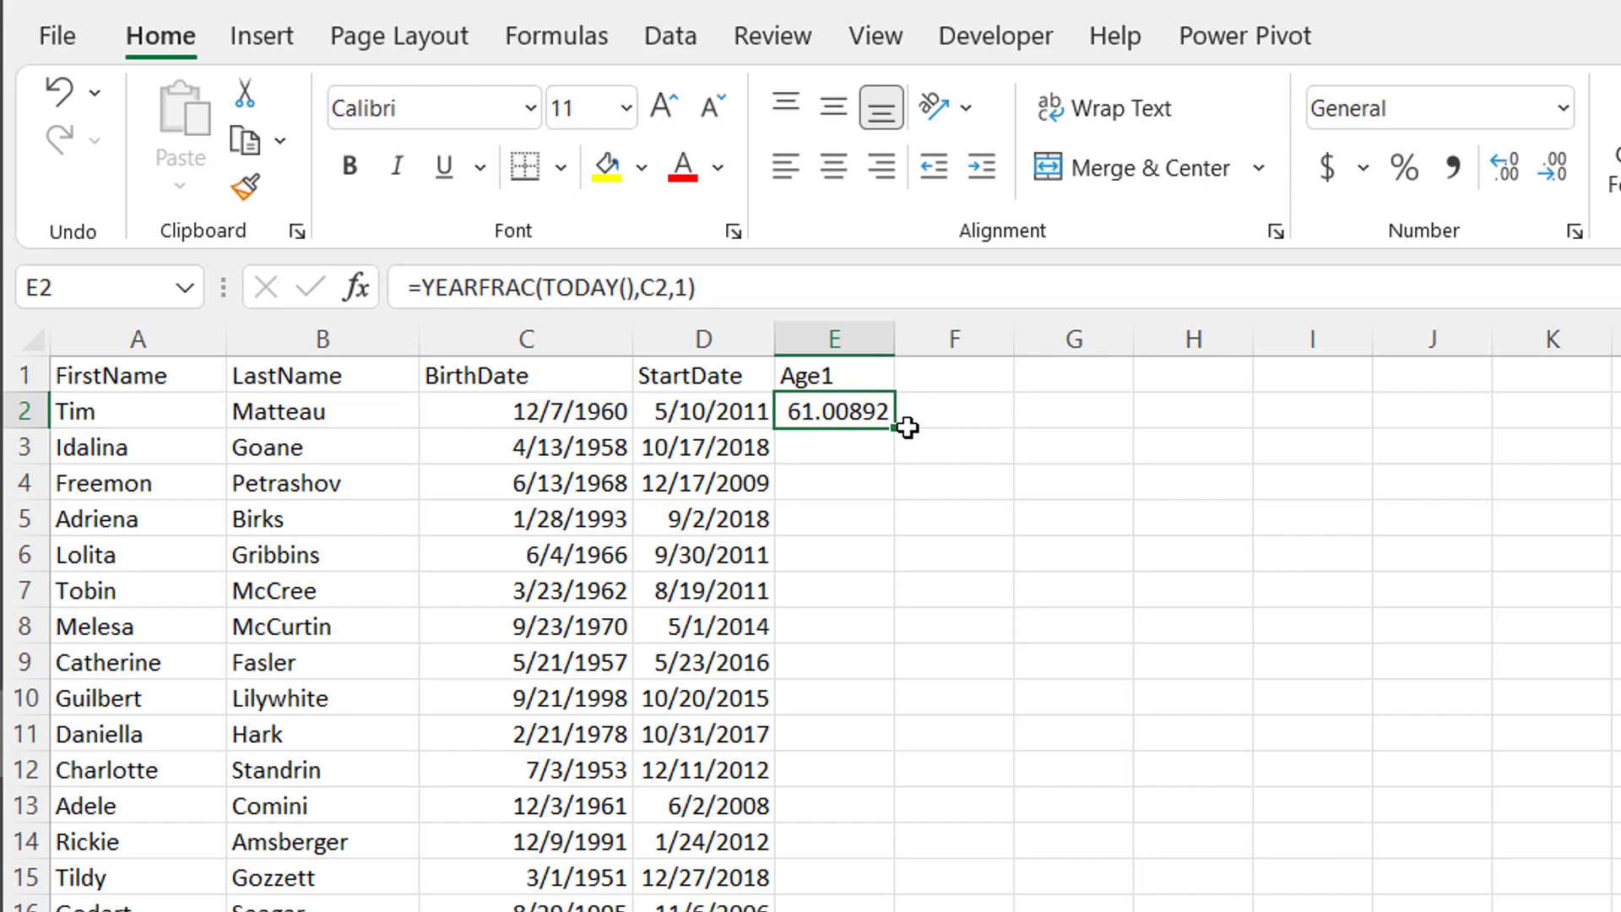
double_click(895, 427)
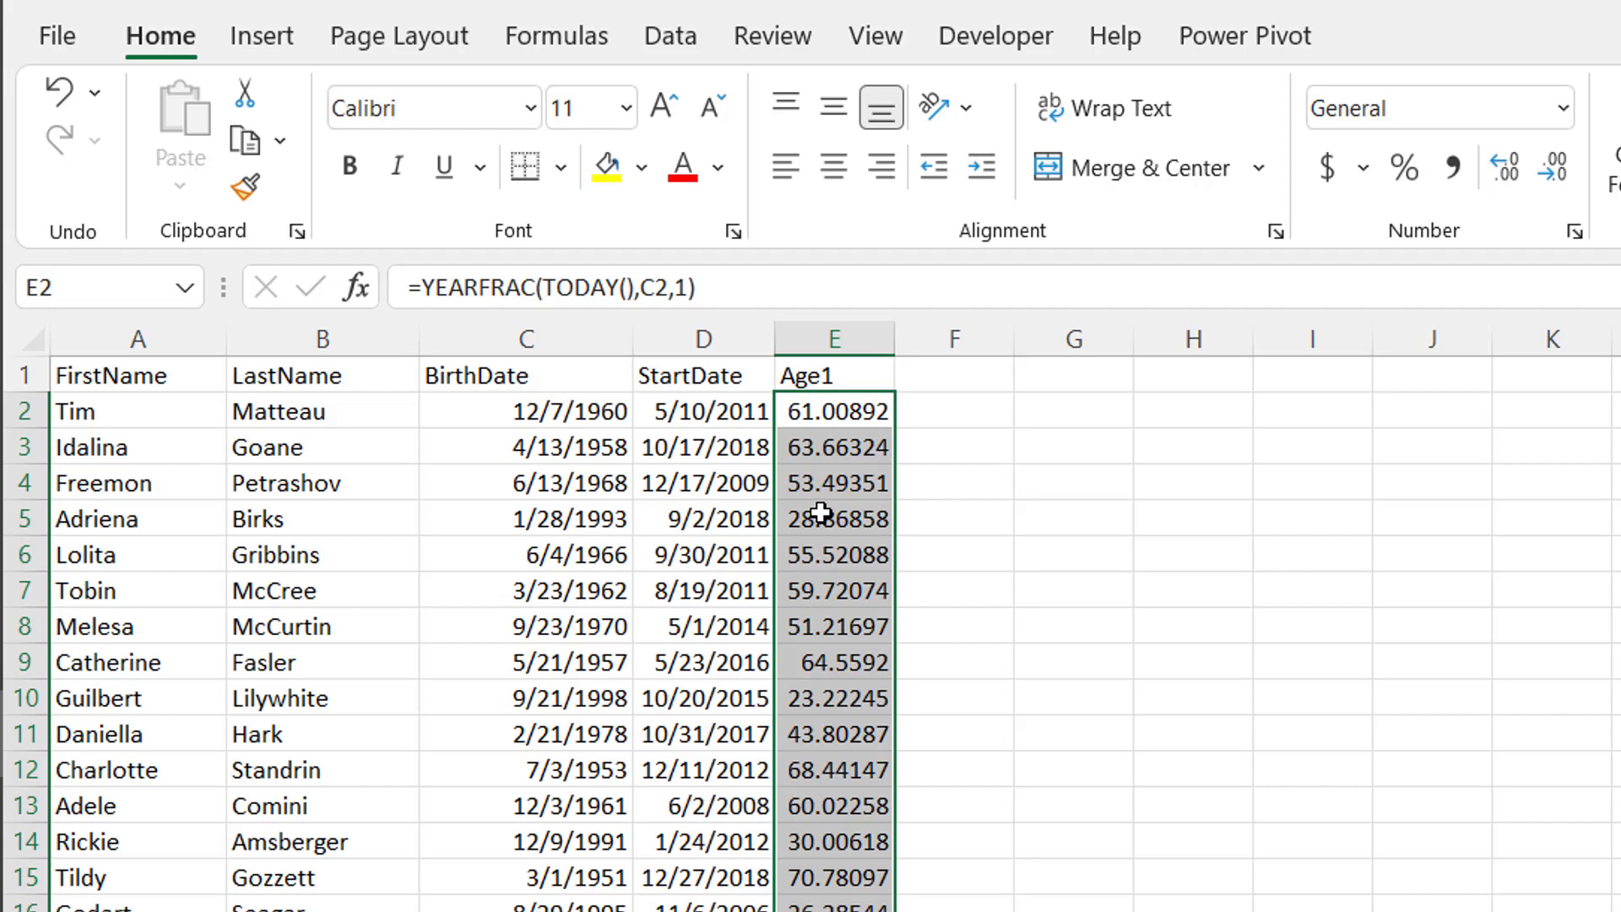
Step: Head F1 as Age2 and enter =DATEDIF(C2,TODAY(),"y") in F2
click(954, 381)
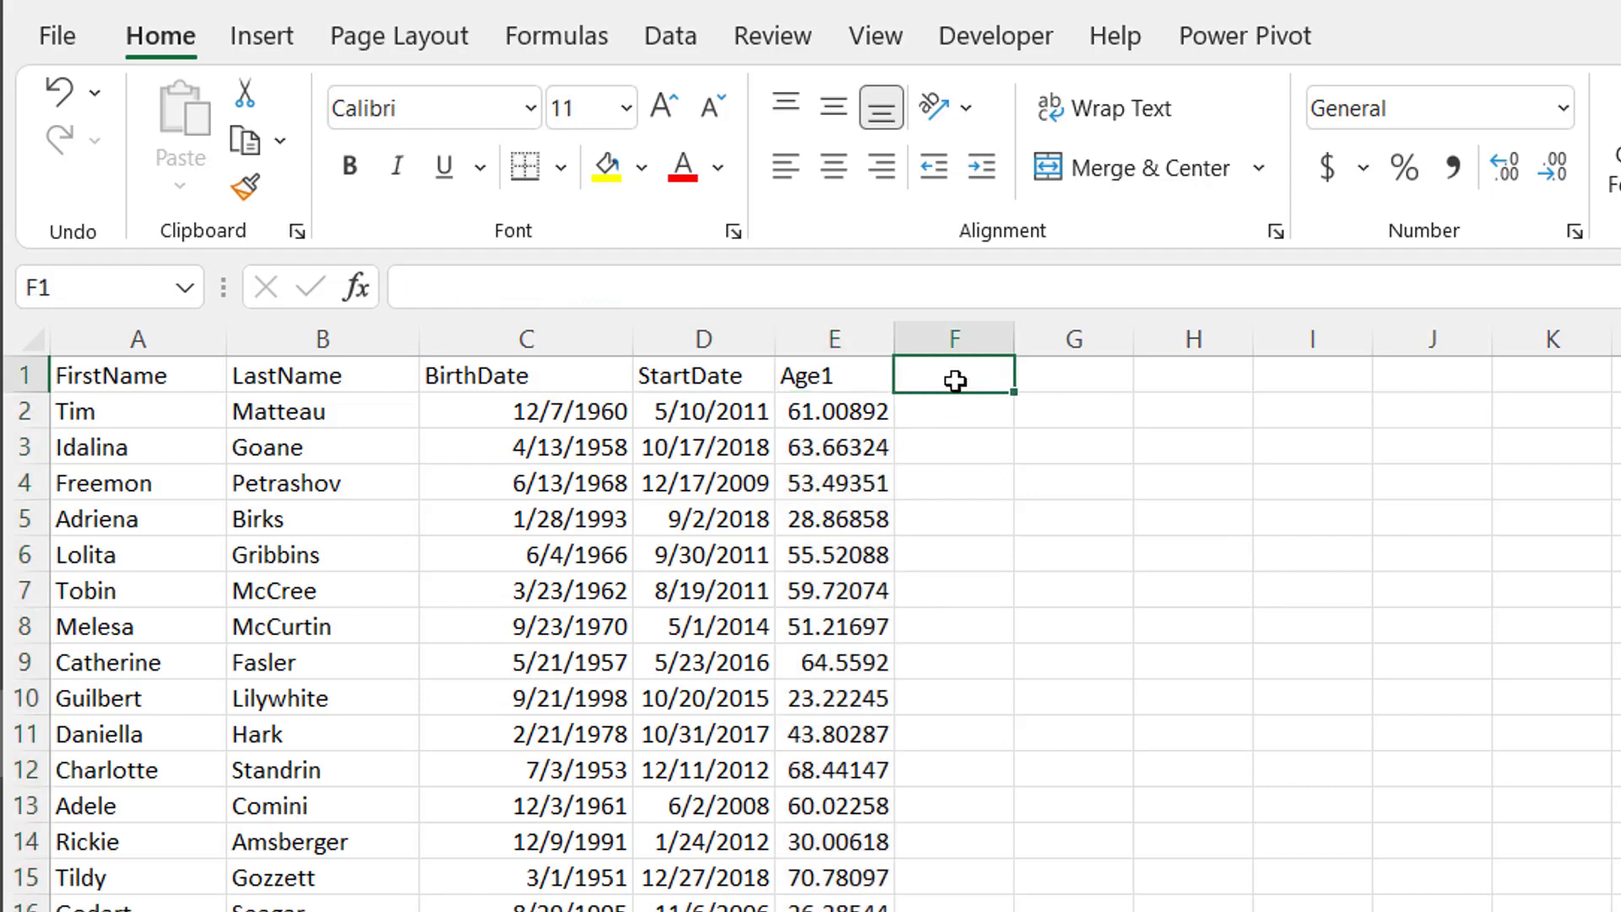
text(Age)
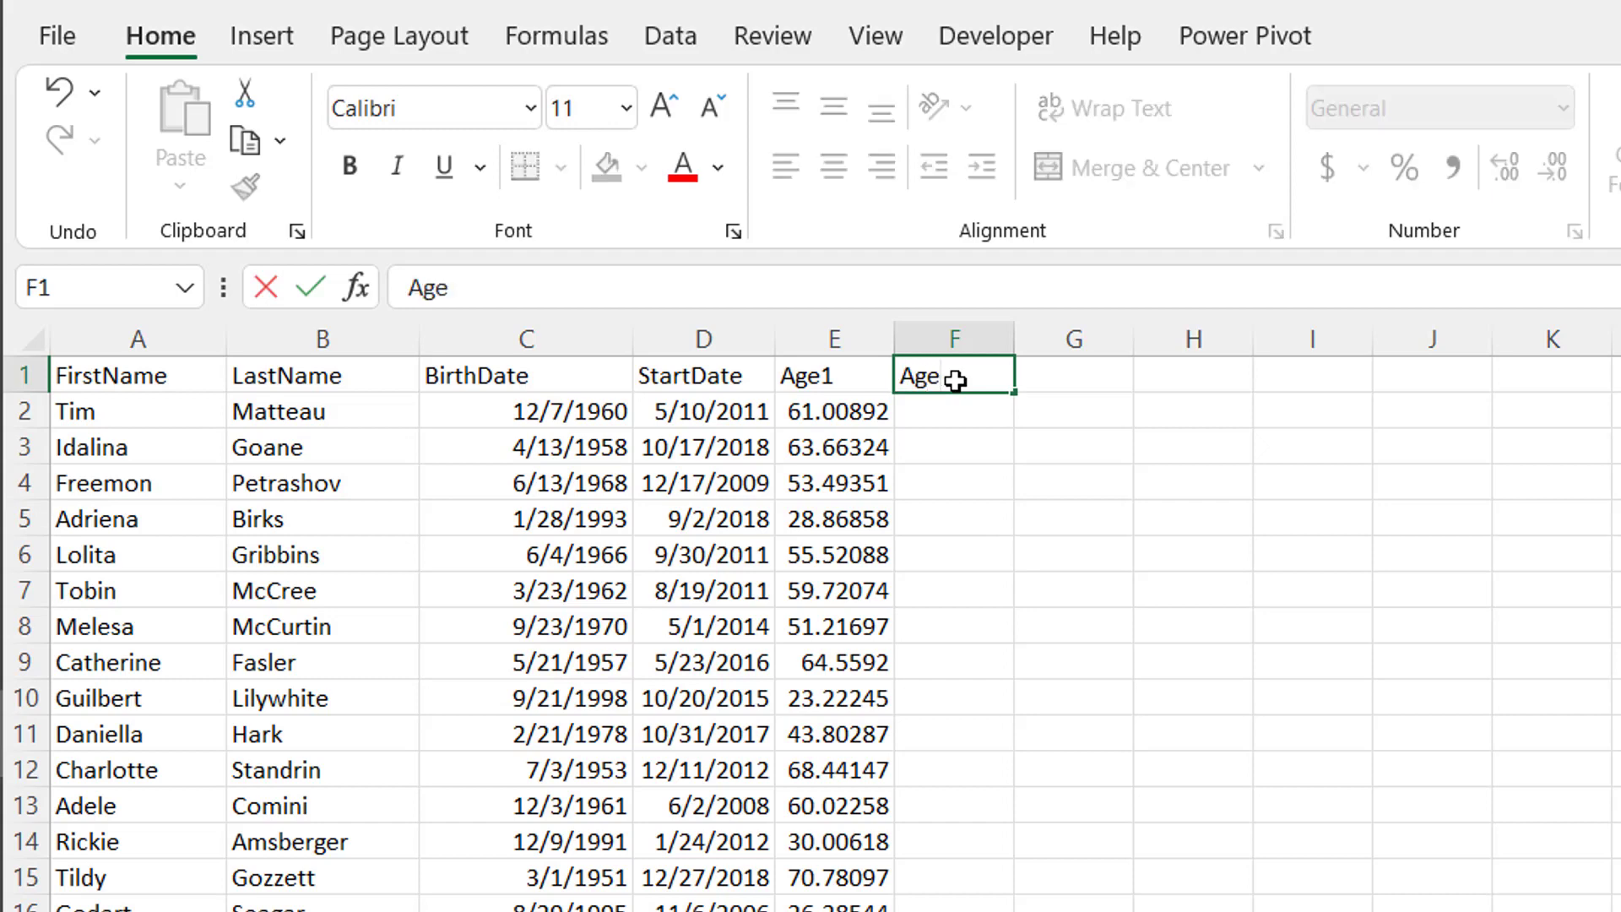
text(2)
key(Return)
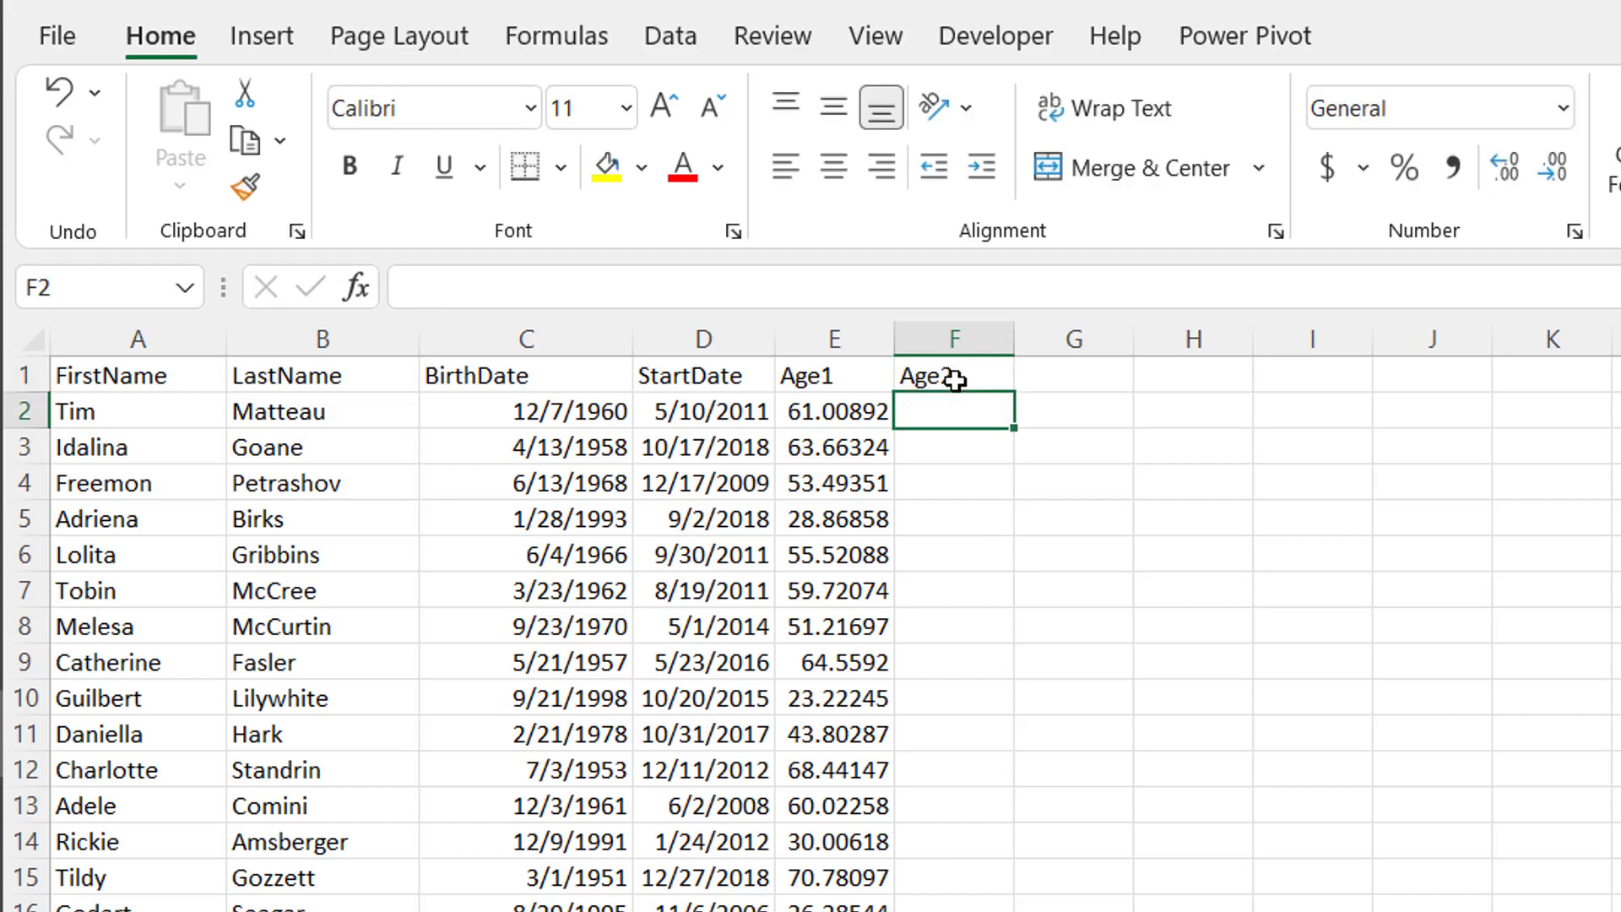
key(F2)
text(=)
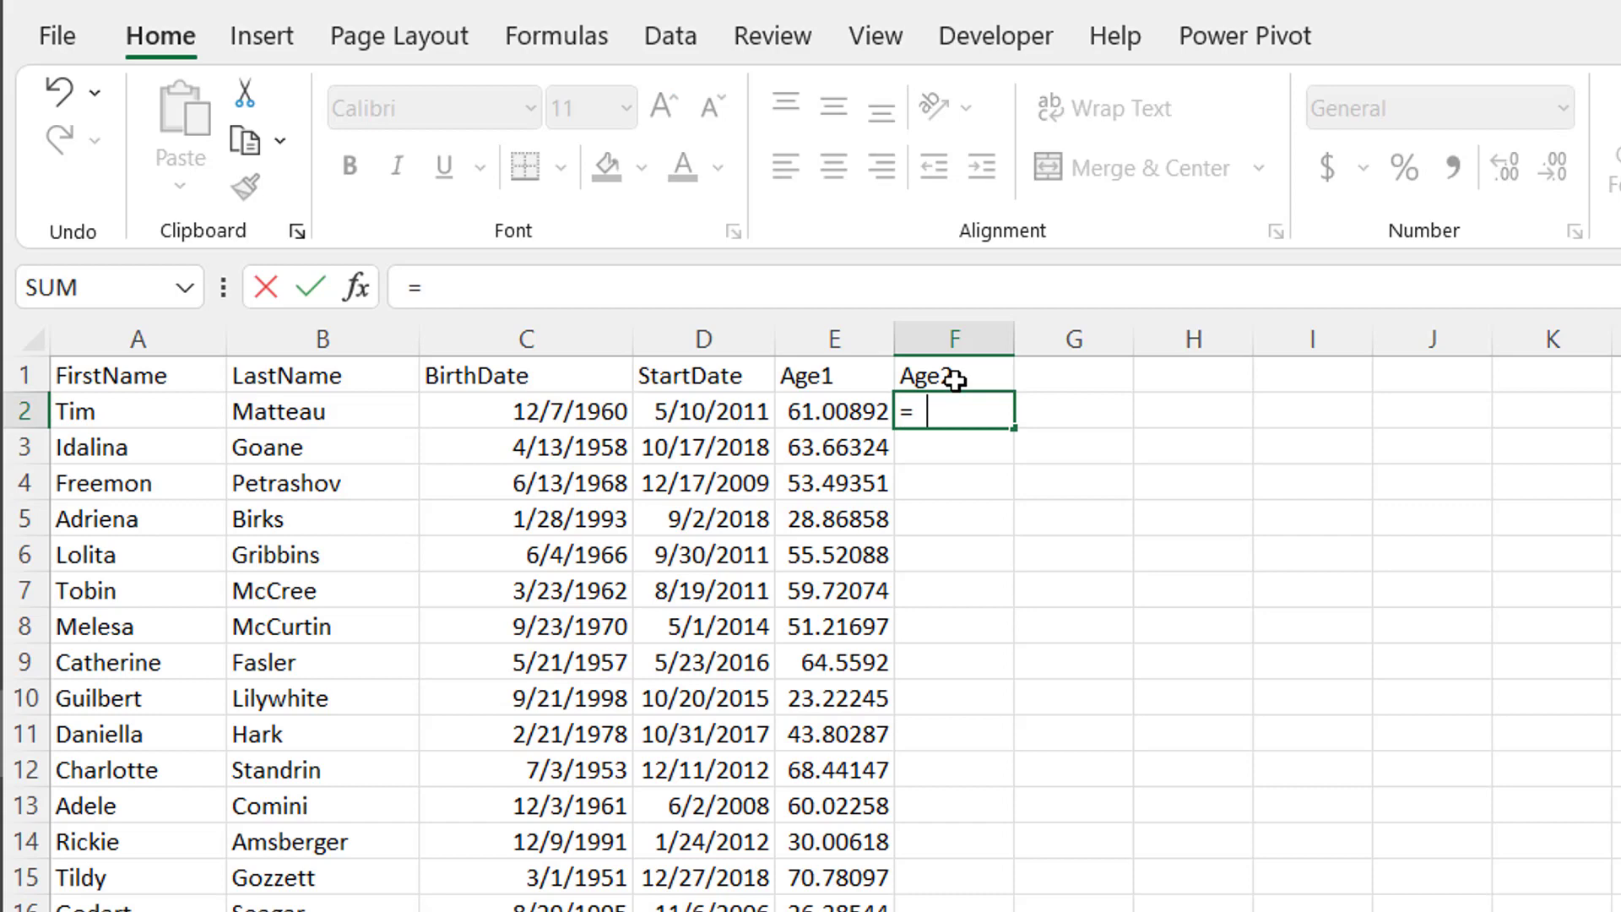
text(datedif)
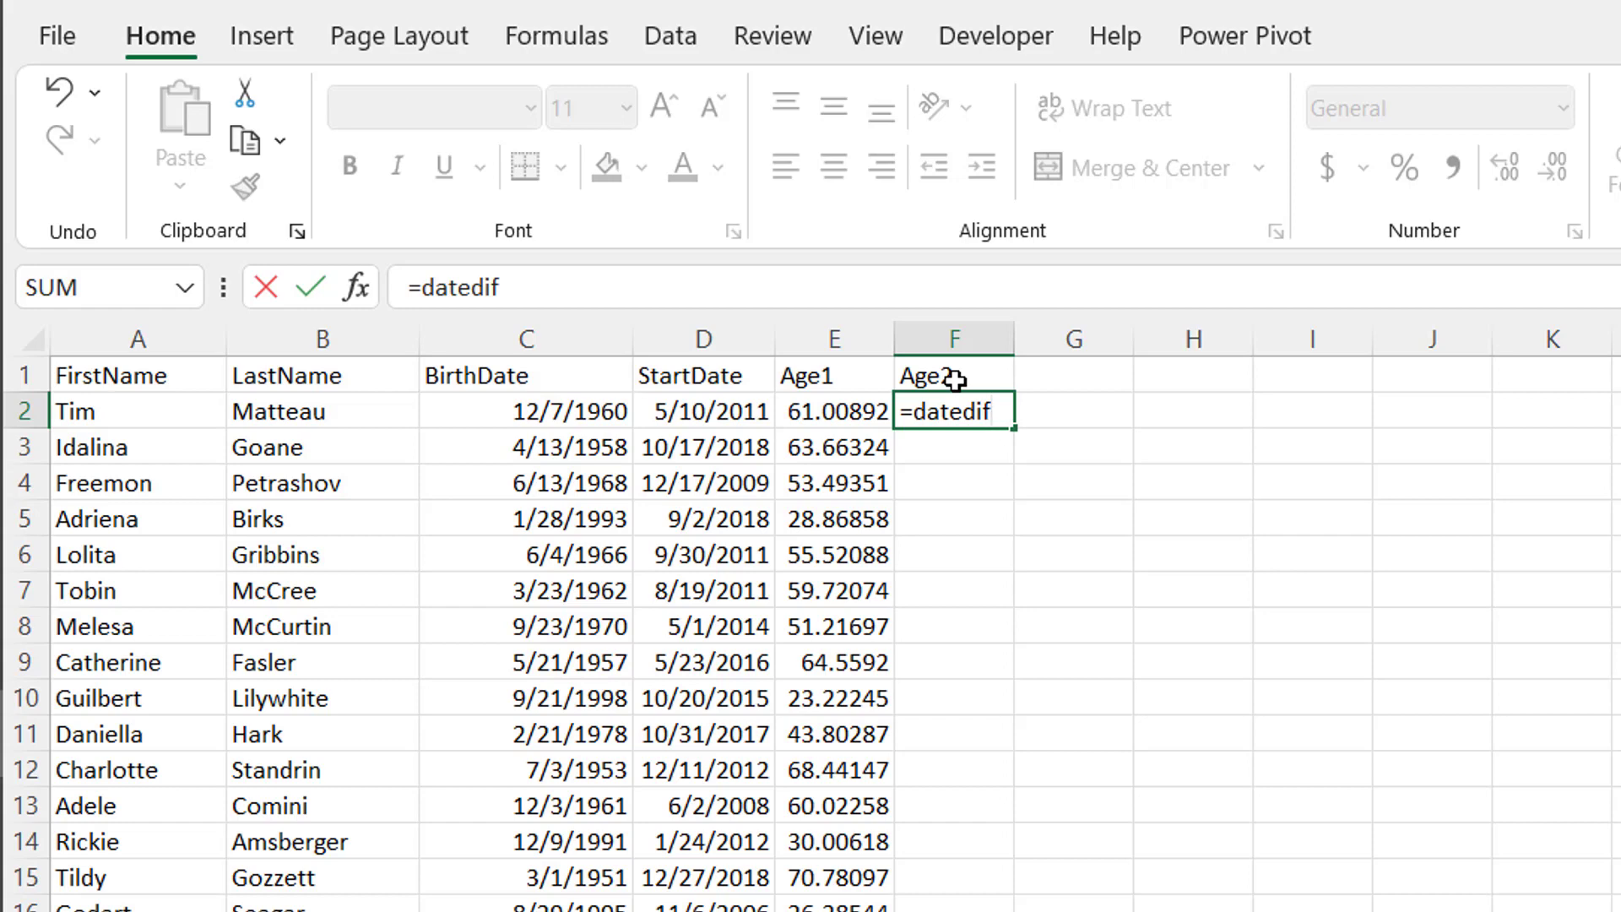
text(()
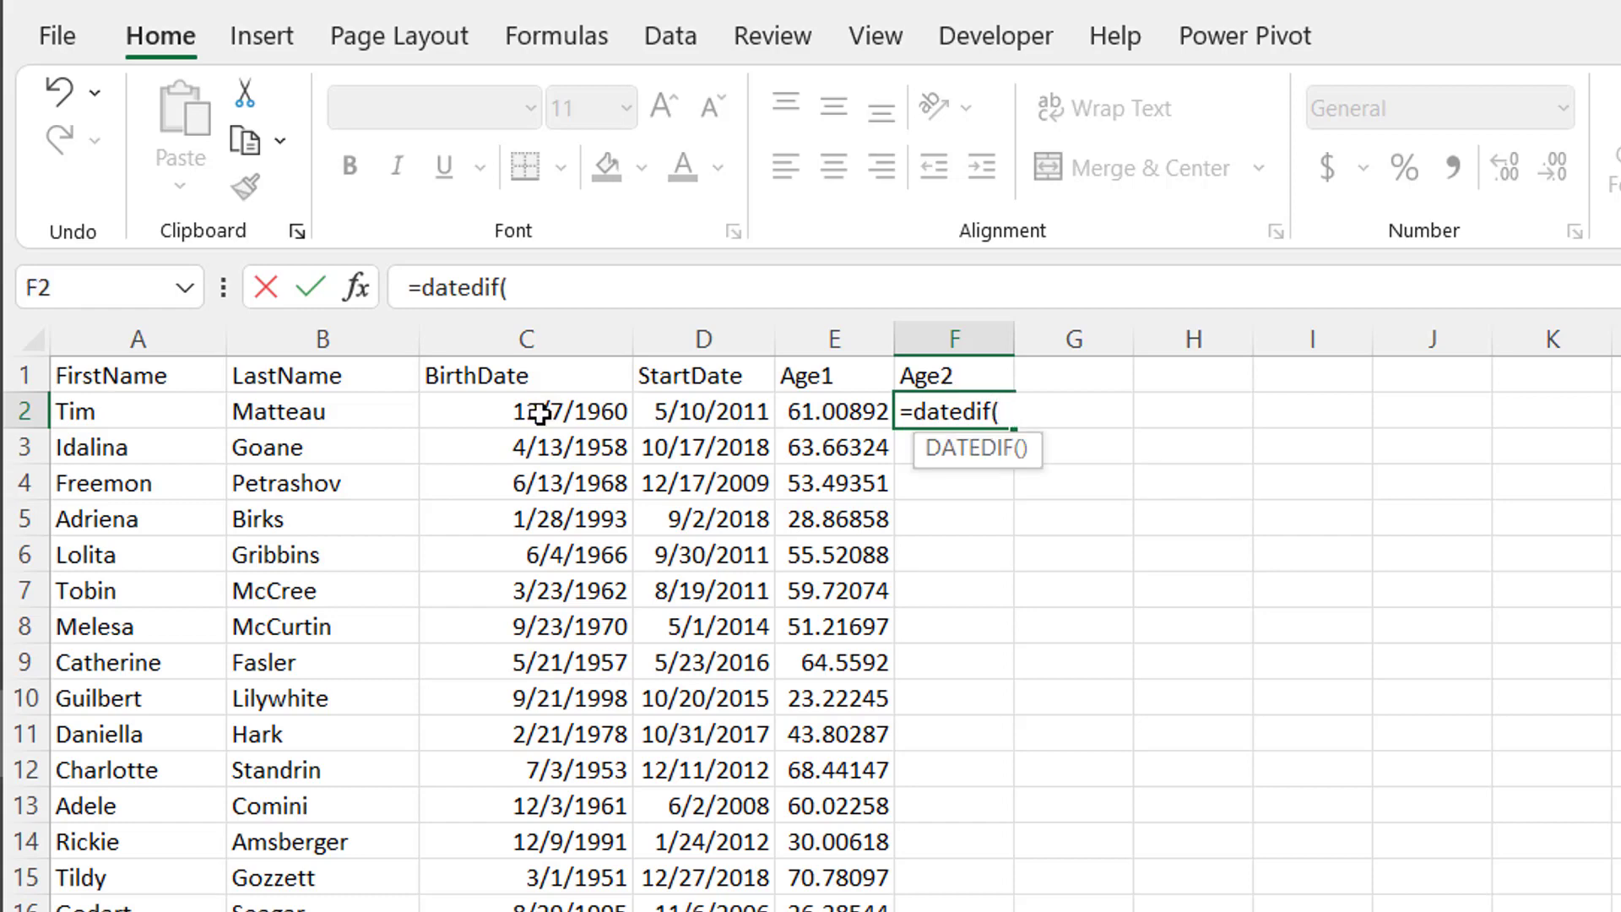
click(540, 413)
text(,)
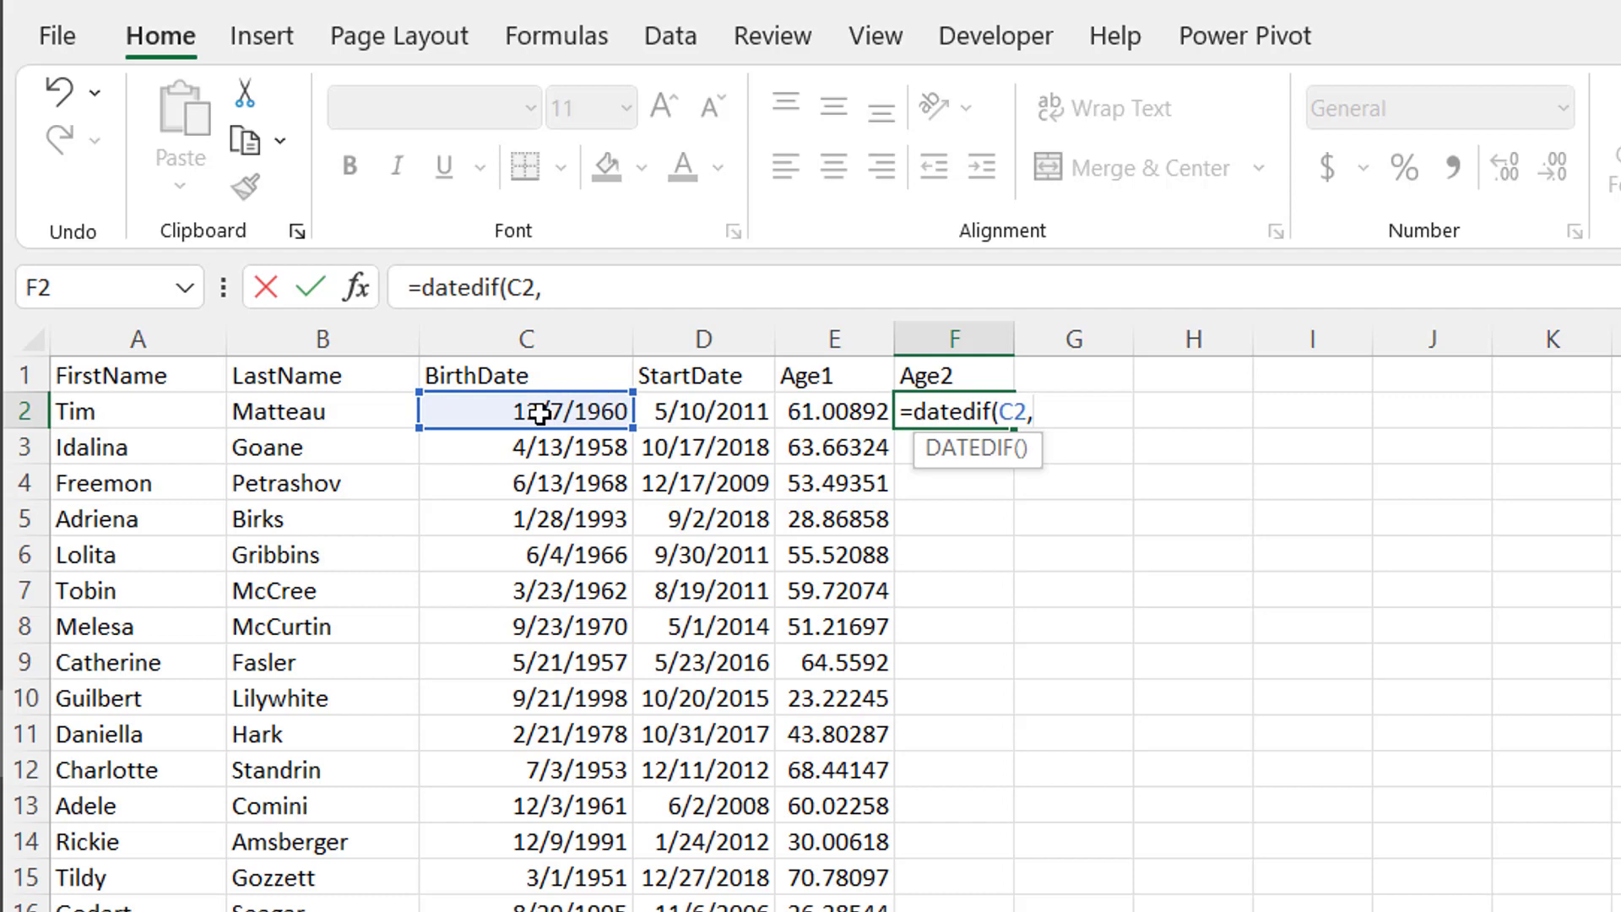
text(today)
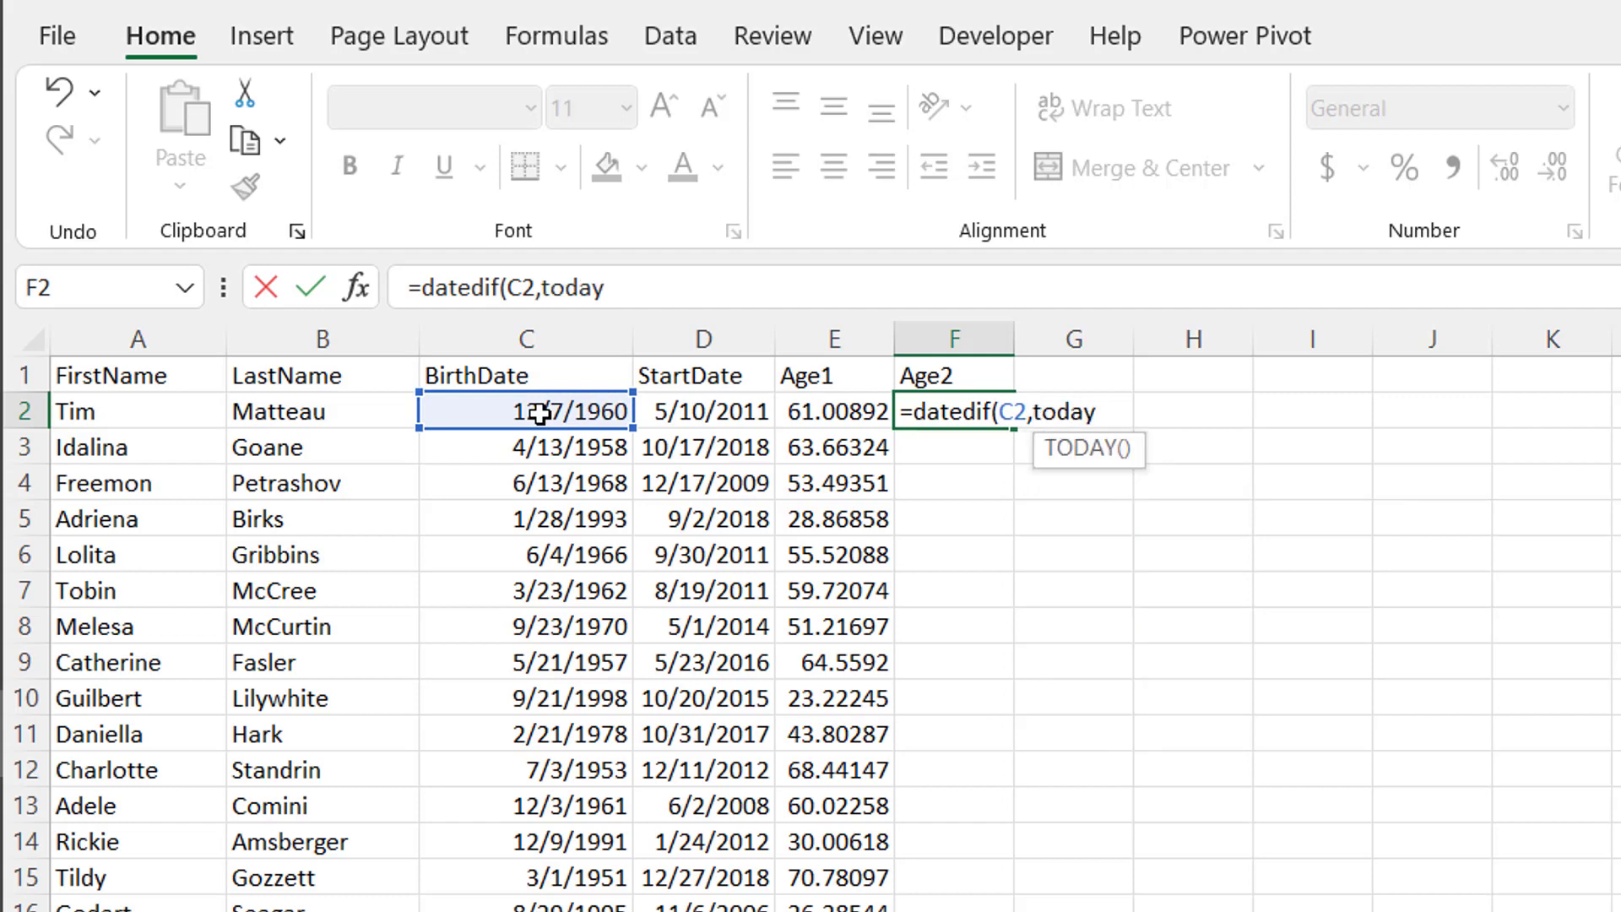
text((),")
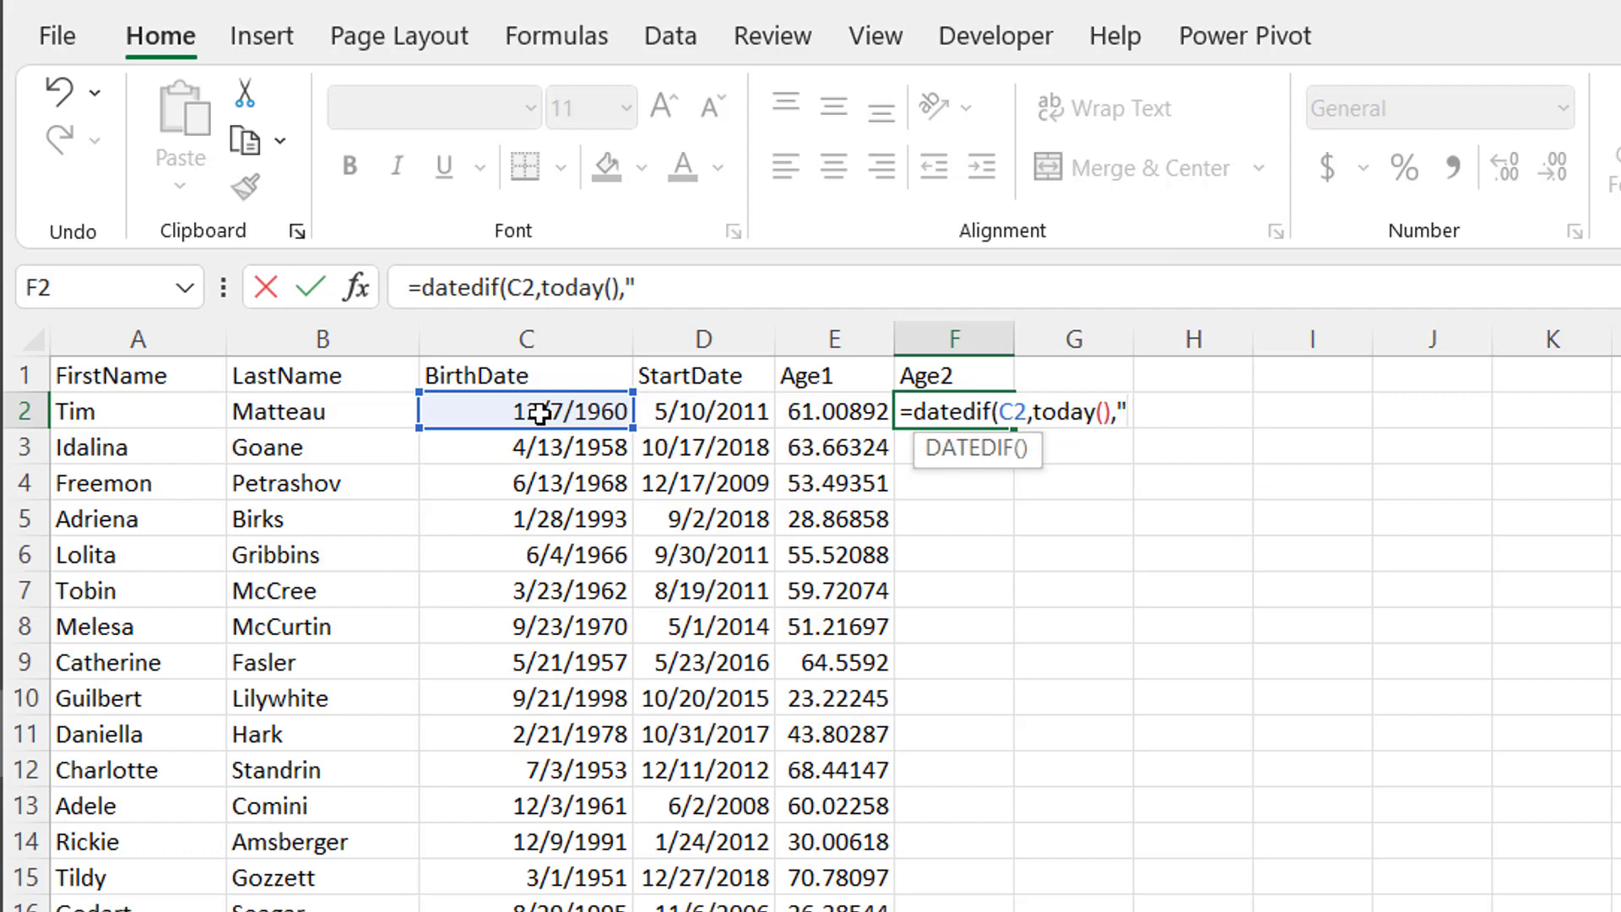
text(y")
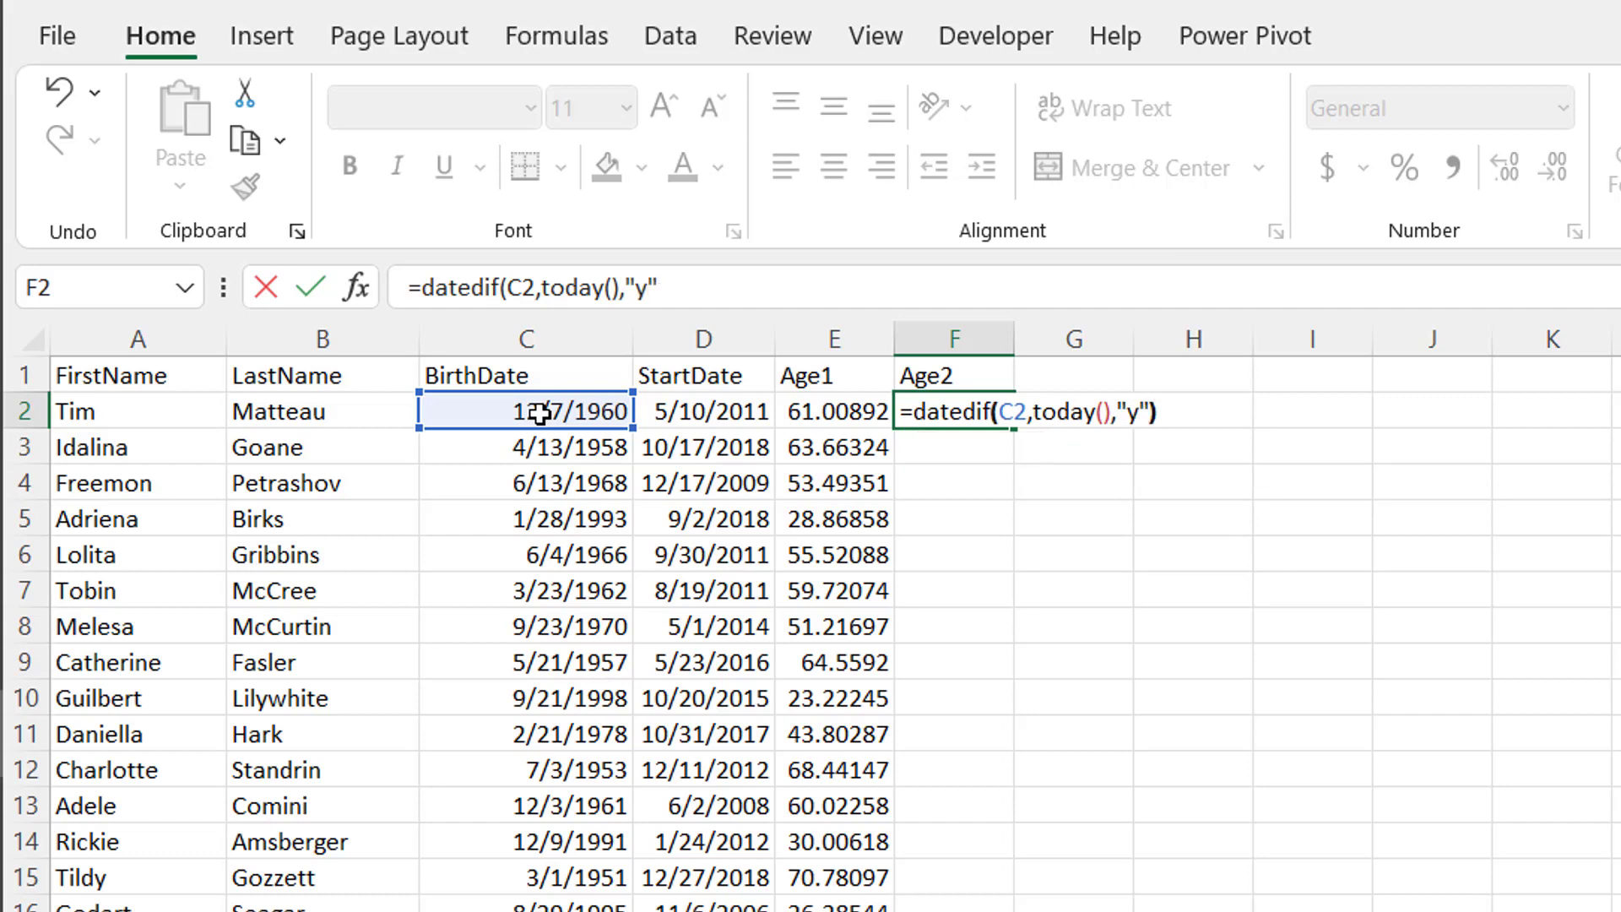
text())
key(Return)
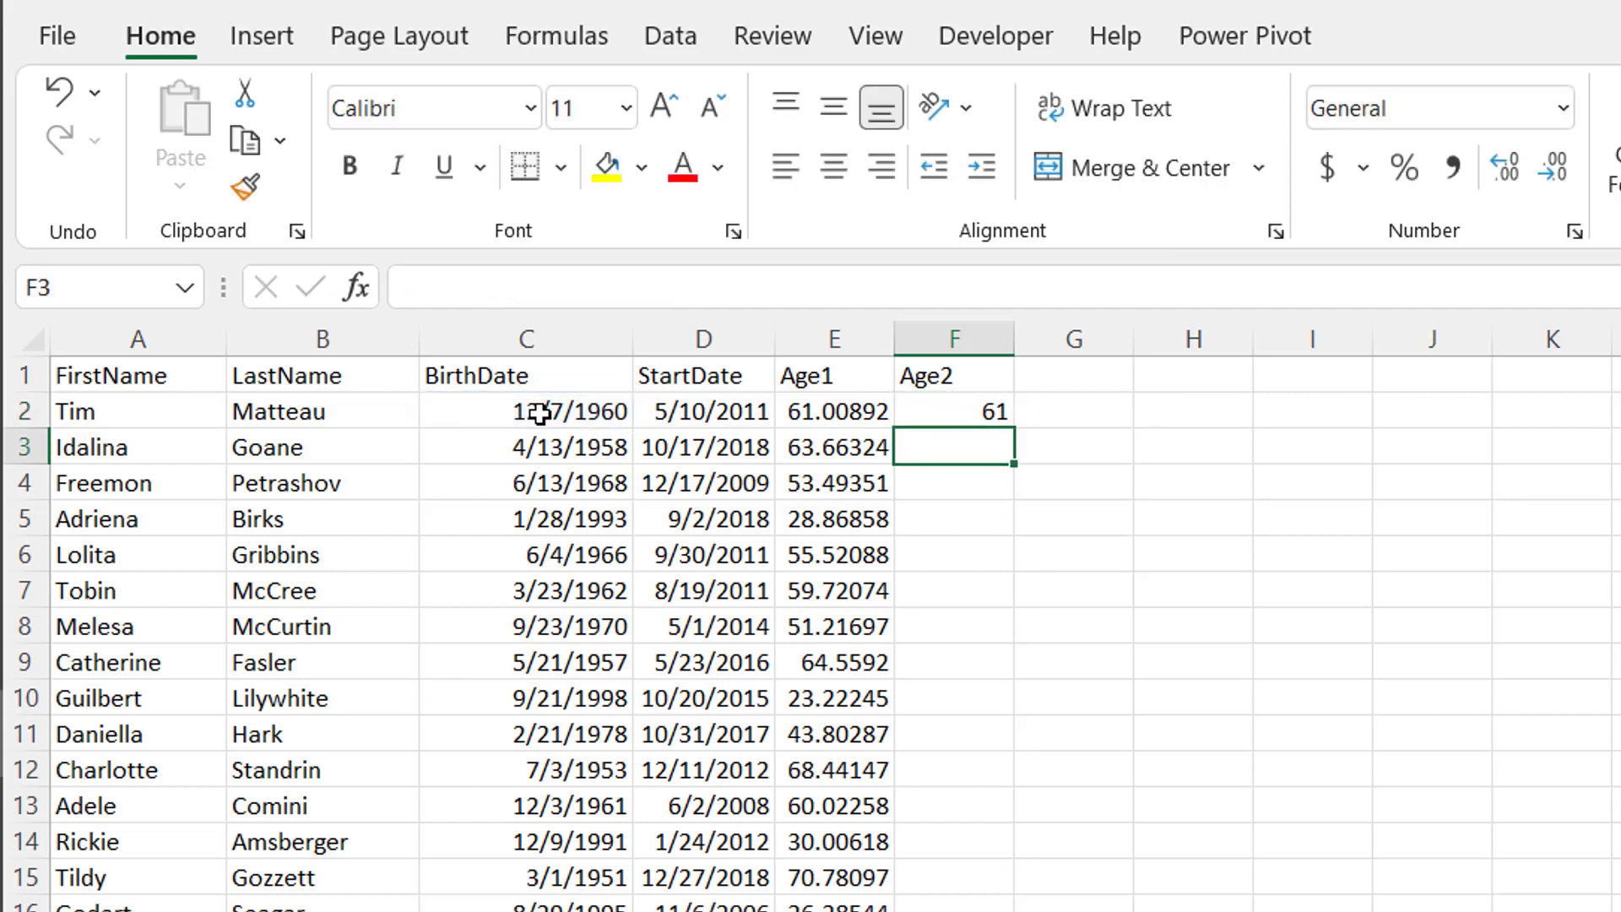
Step: Fill the DATEDIF formula down all of column F
click(957, 409)
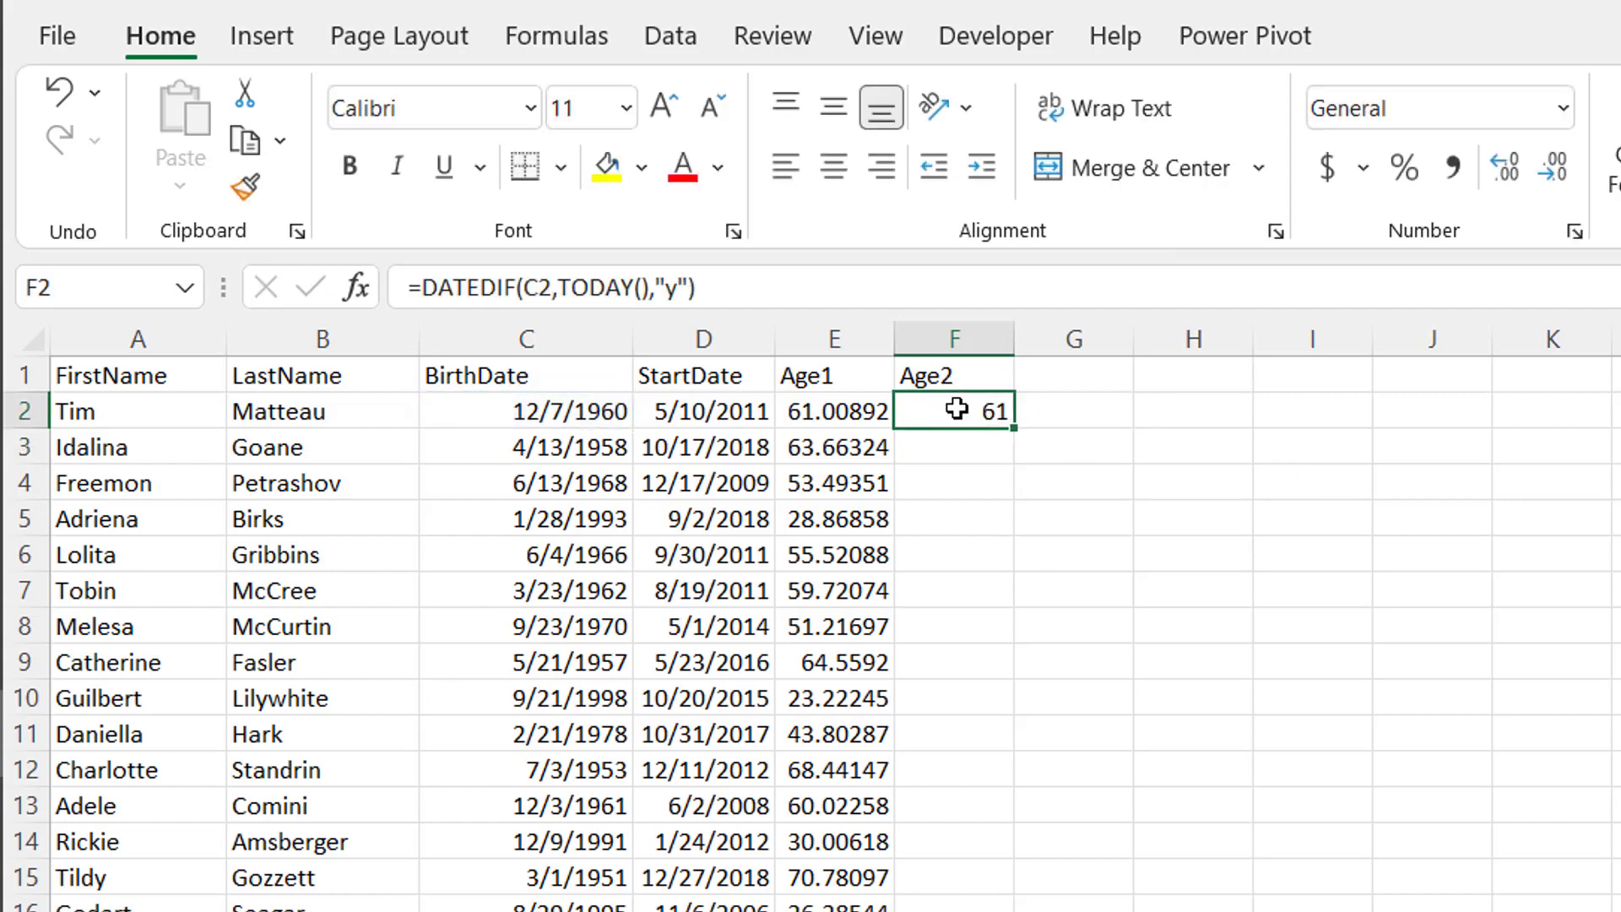
double_click(1013, 429)
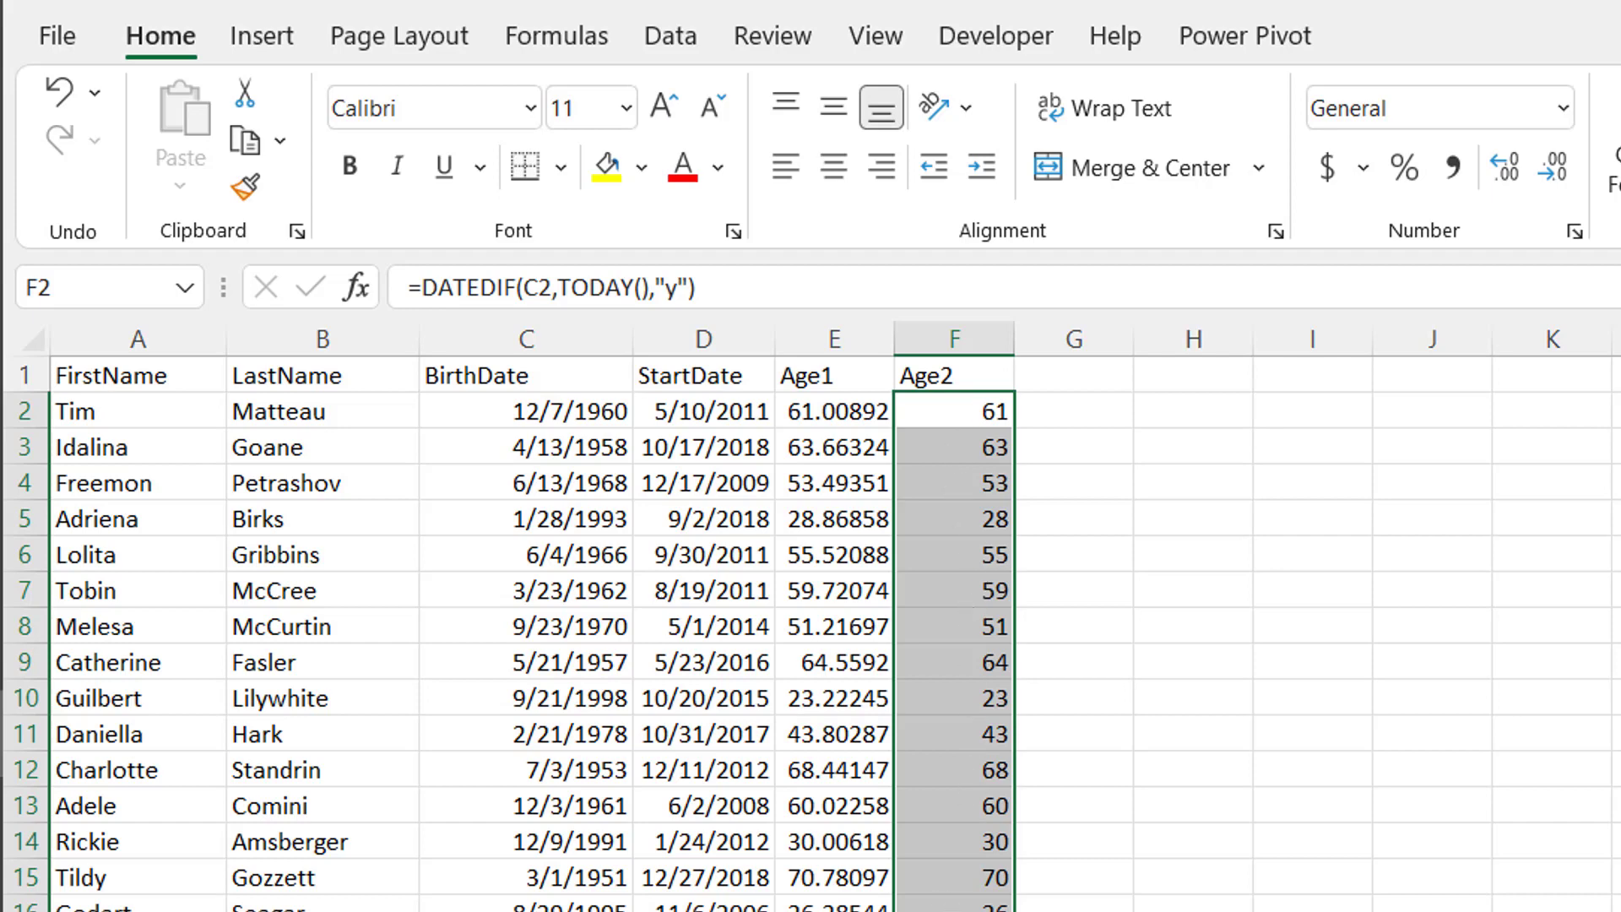
scroll(954, 760, down, 6)
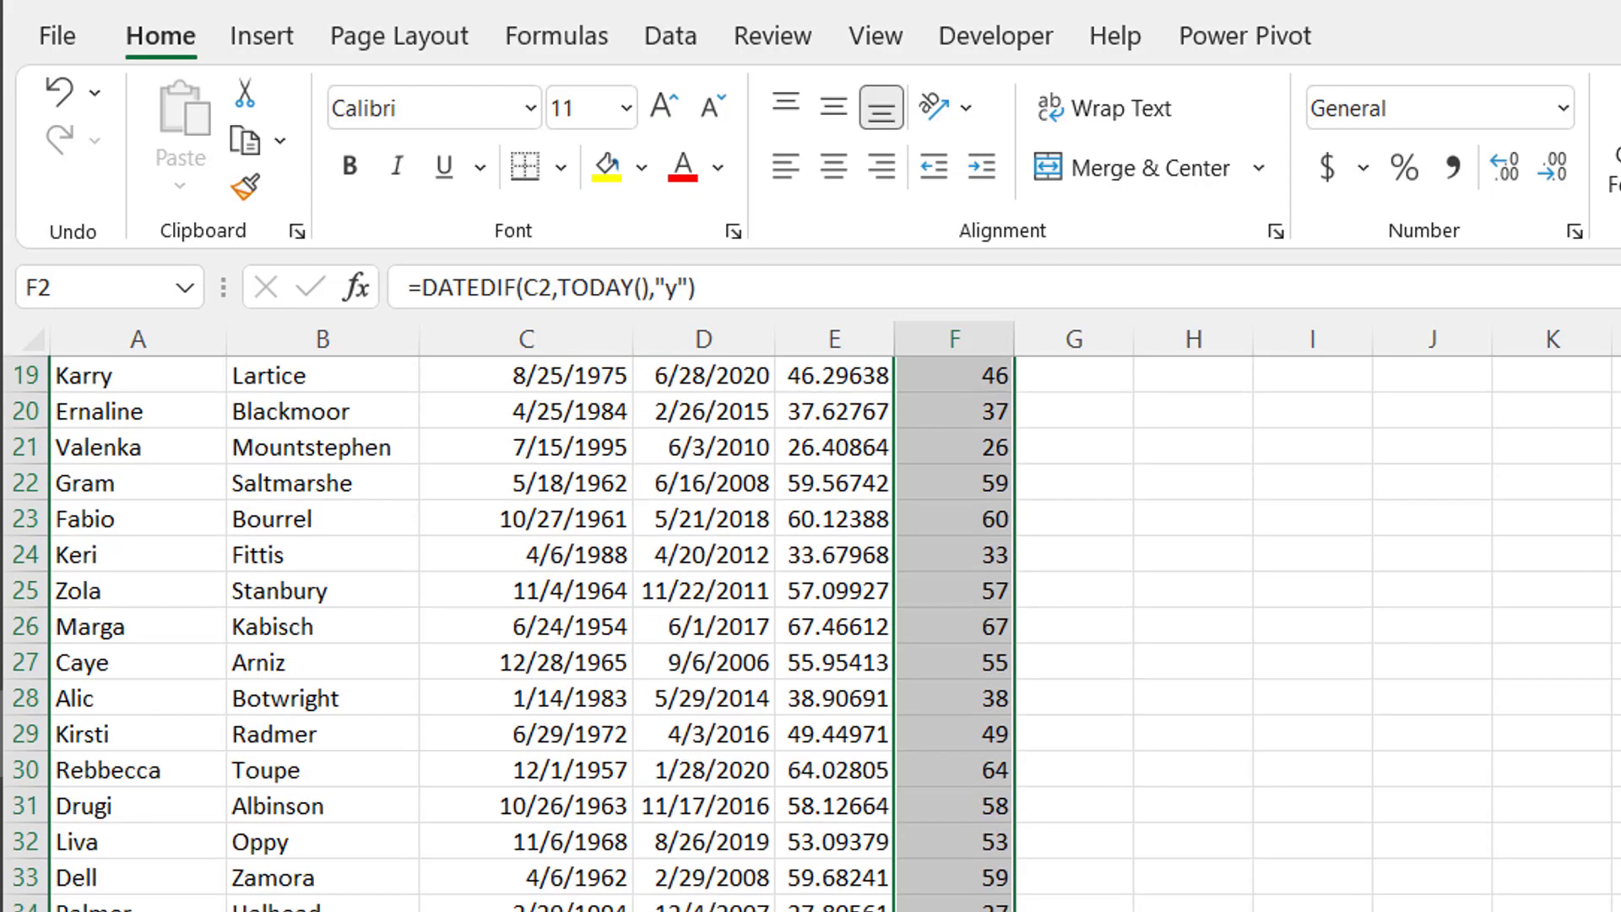
scroll(954, 759, up, 6)
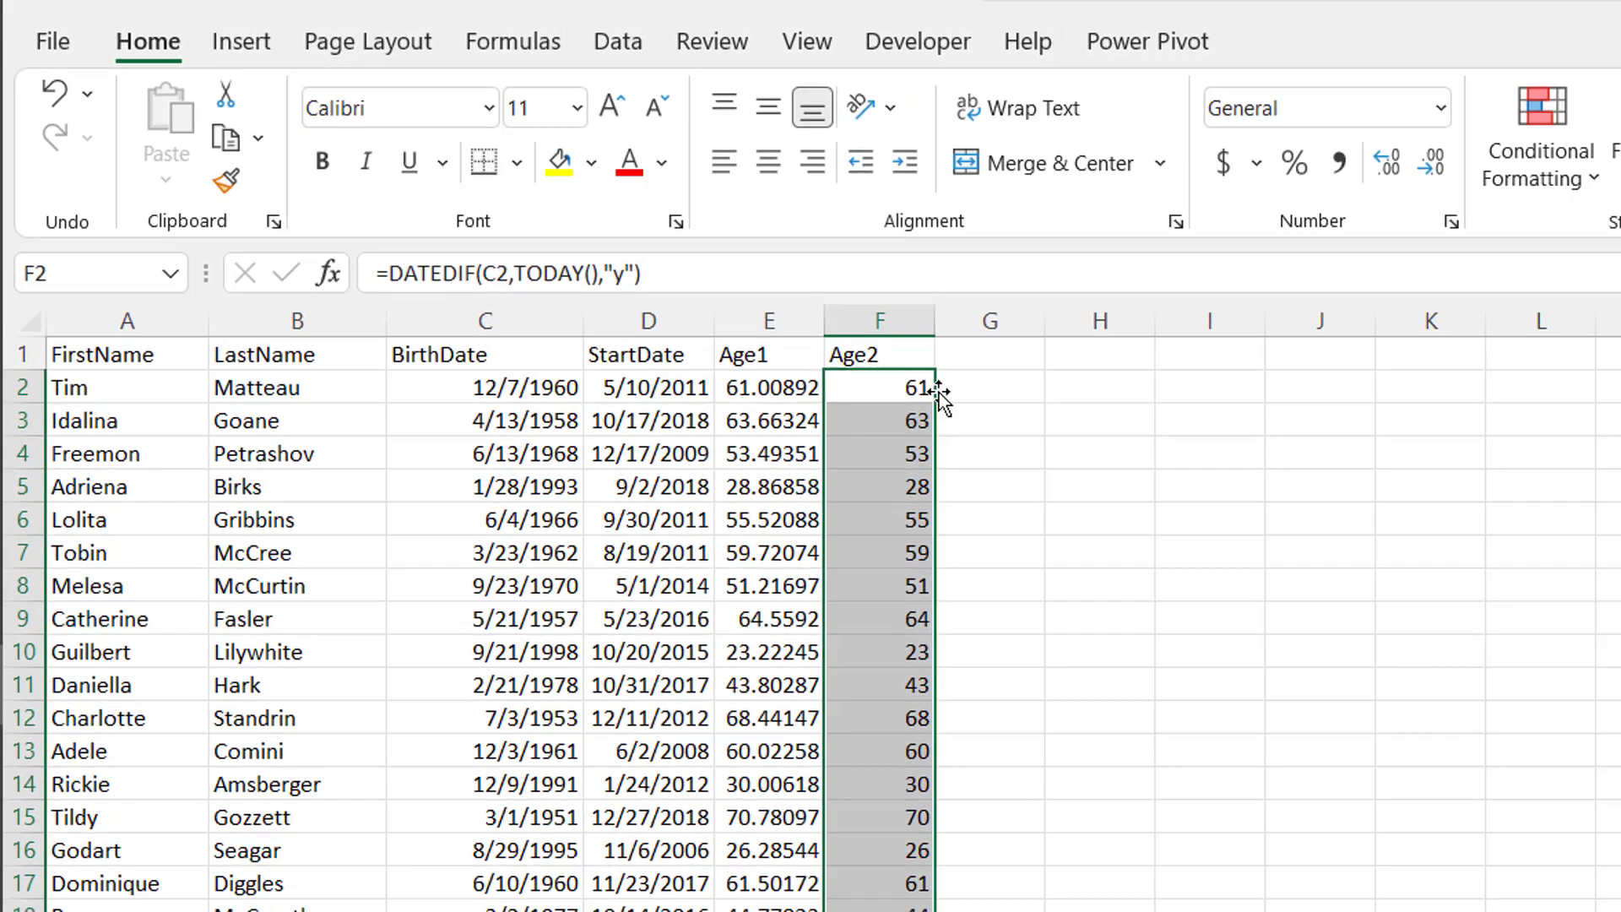
click(1224, 784)
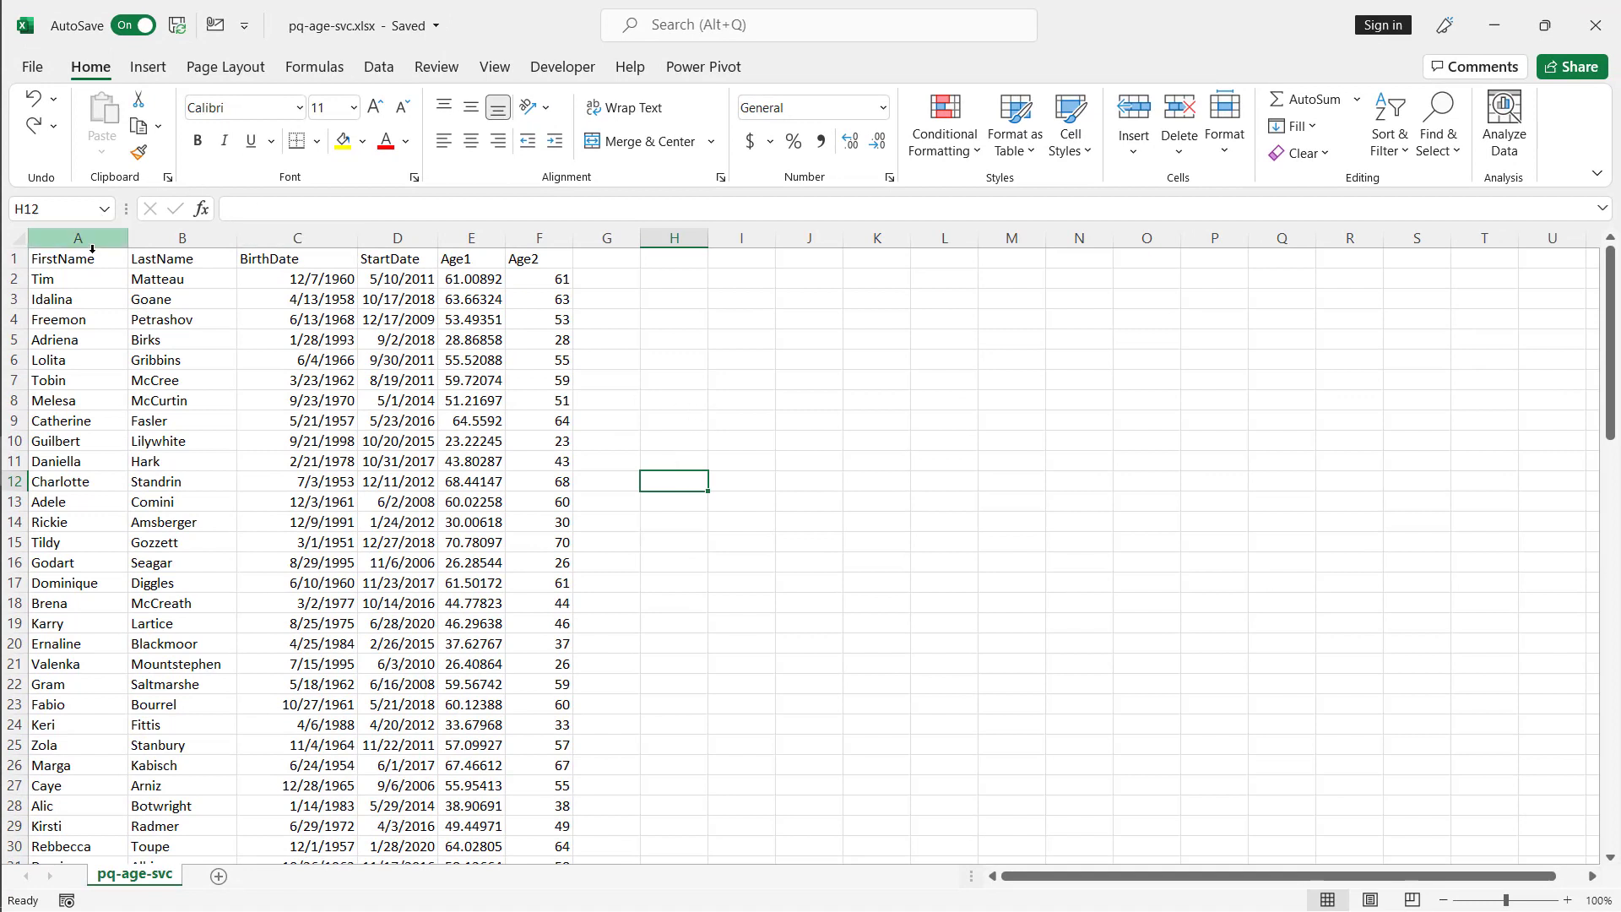
Step: Copy the pq-age-svc sheet and delete the Age1 and Age2 columns from the copy
key(ctrl)
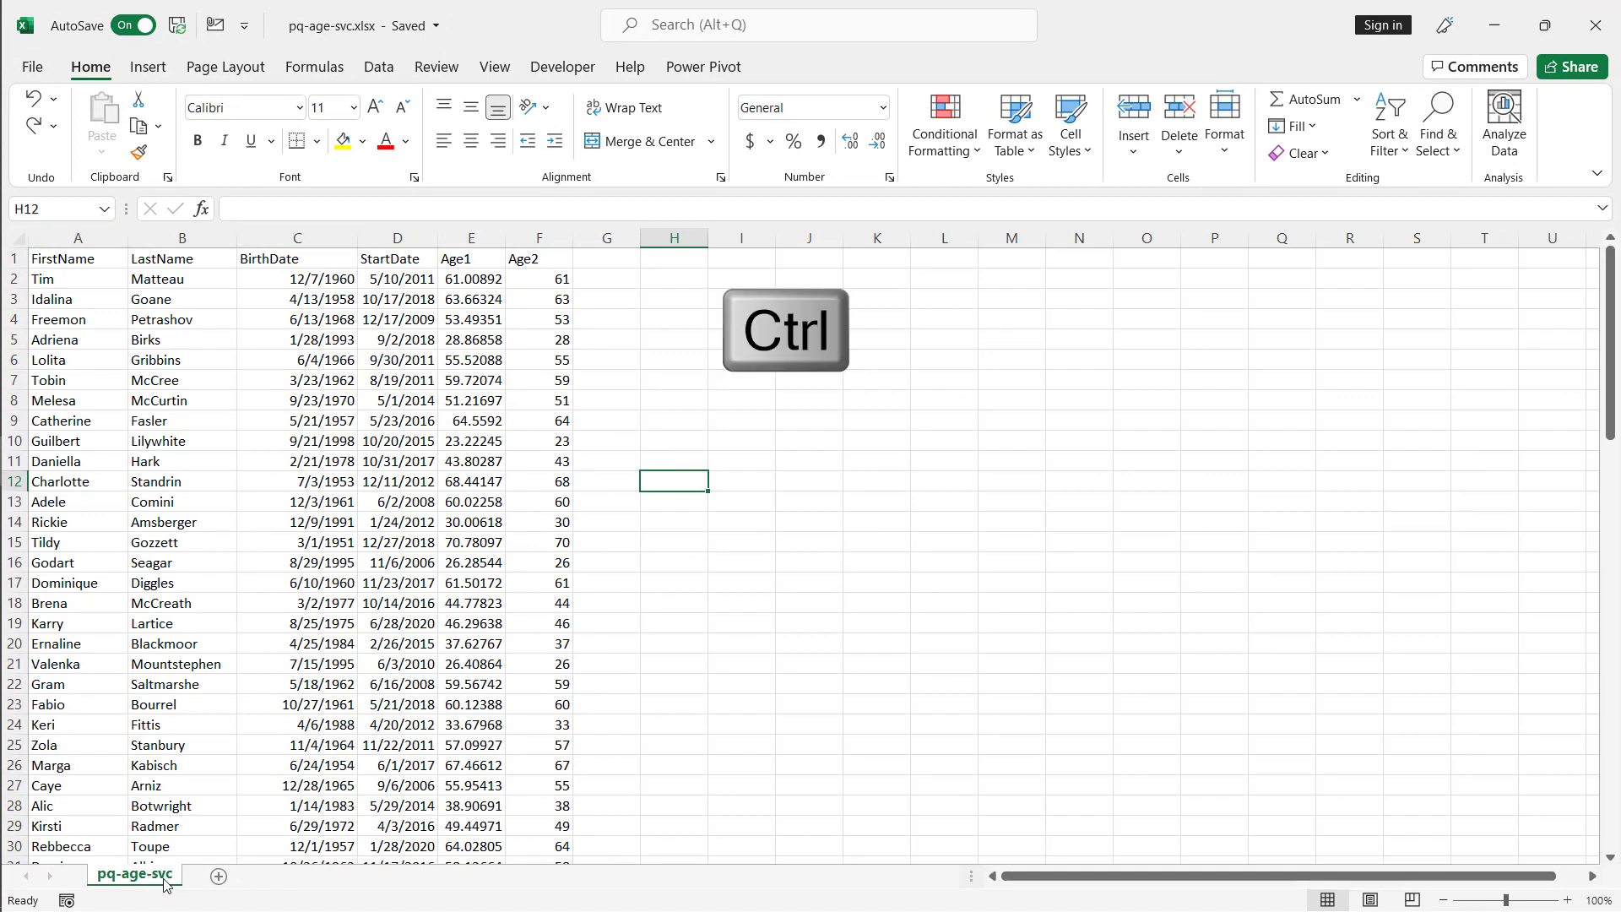
mouse_move(227, 846)
mouse_down()
mouse_move(247, 831)
mouse_move(240, 852)
mouse_up()
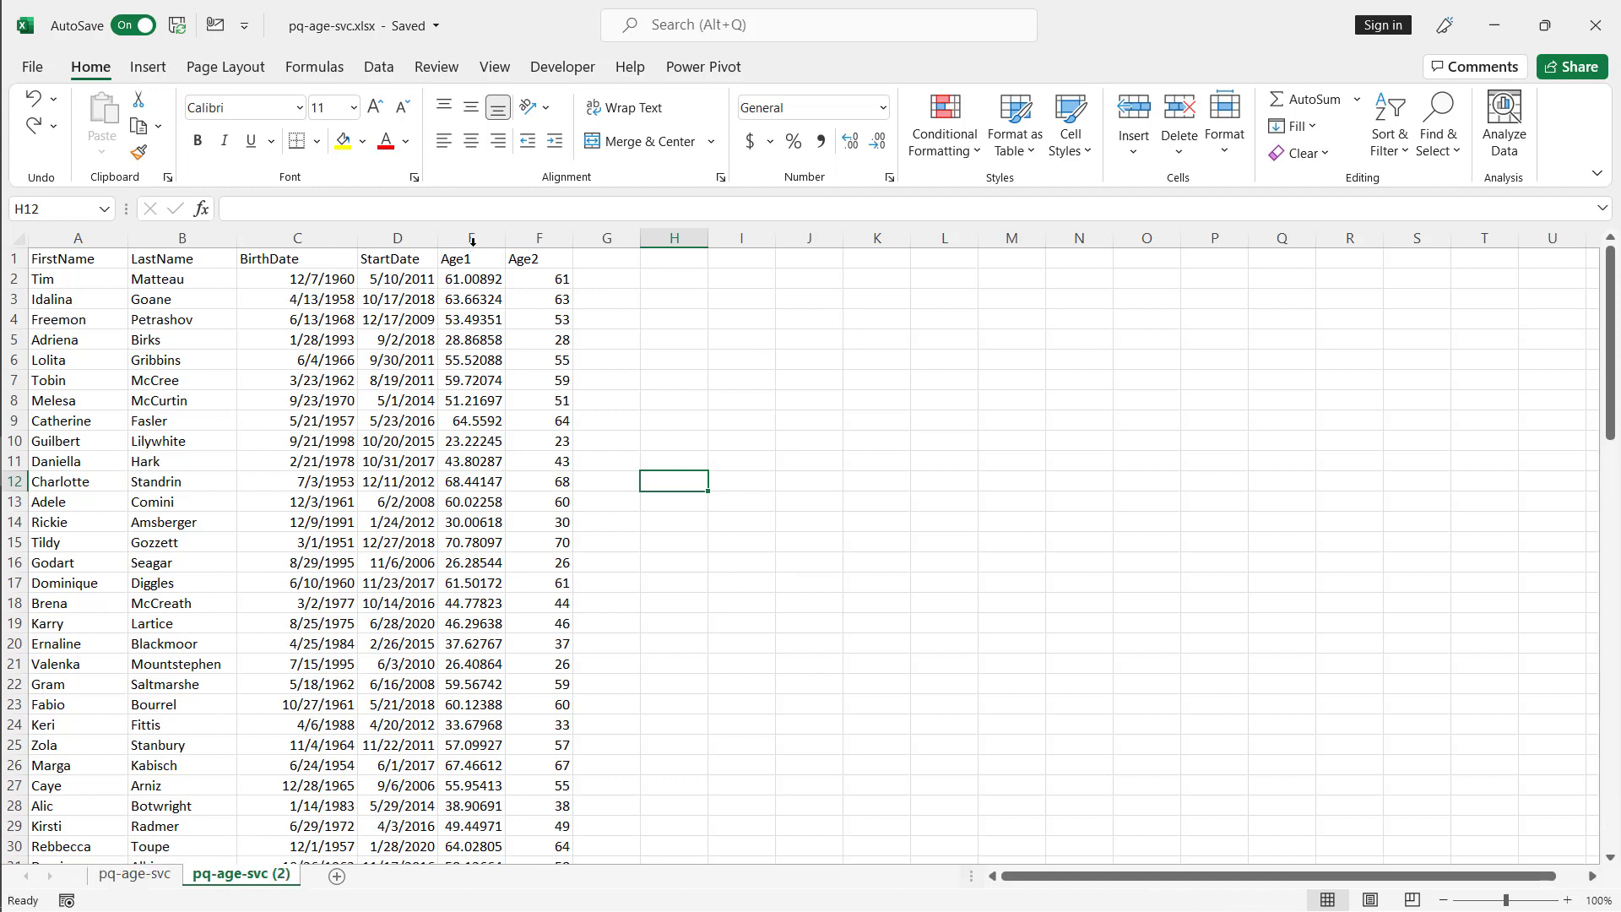
drag(473, 238, 530, 230)
right_click(530, 233)
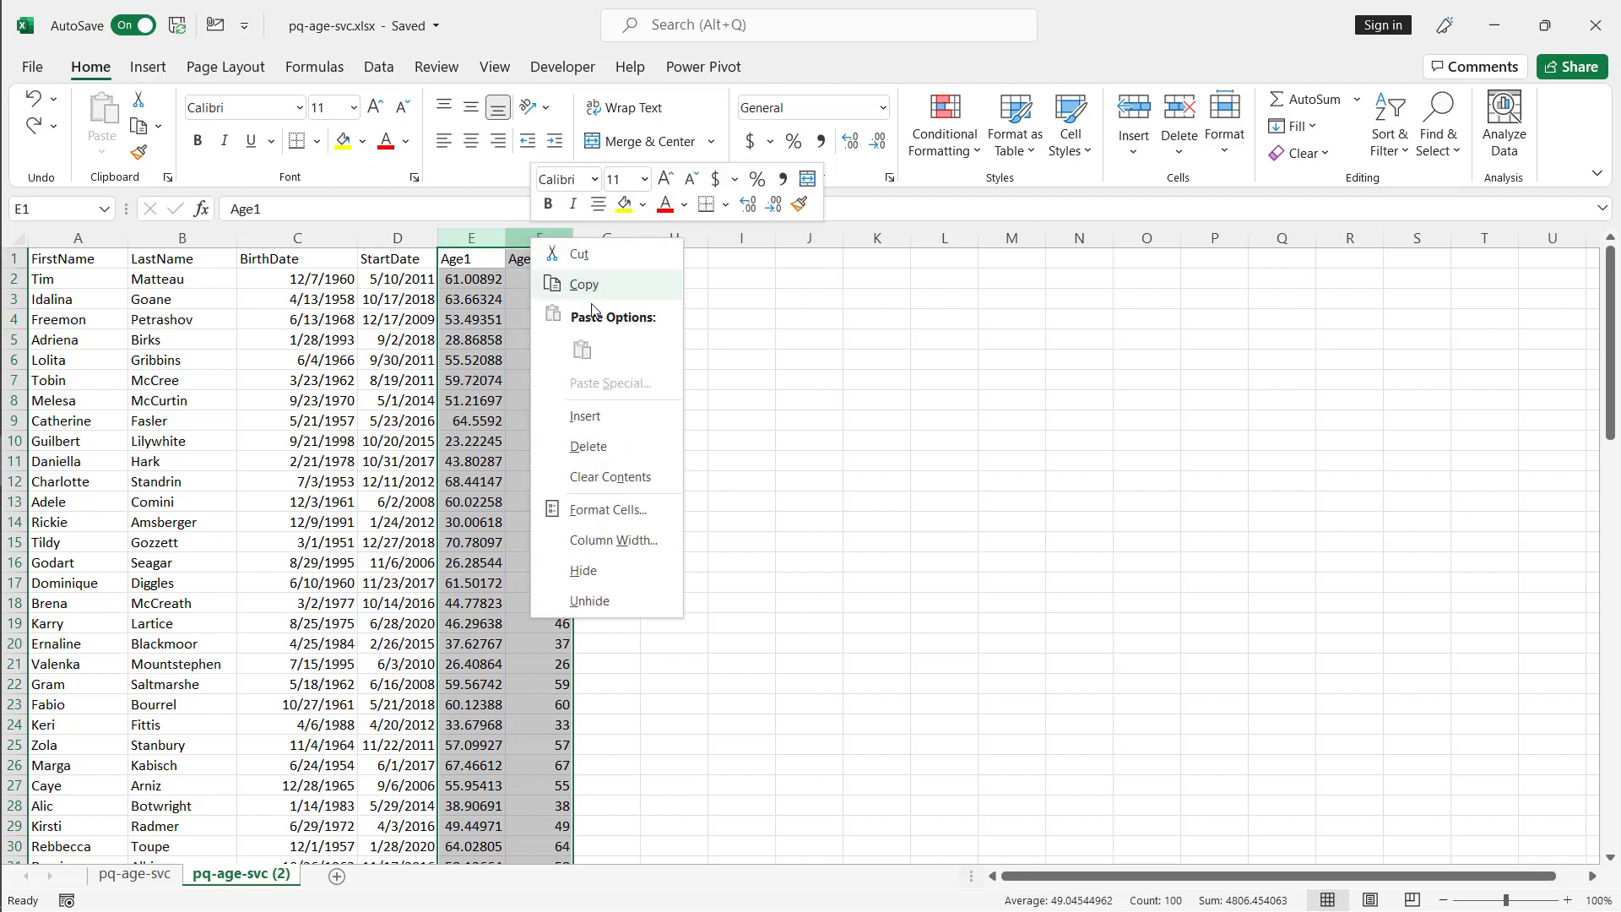
click(583, 446)
Step: Start creating a table from the employee data with Data > From Table/Range
click(240, 501)
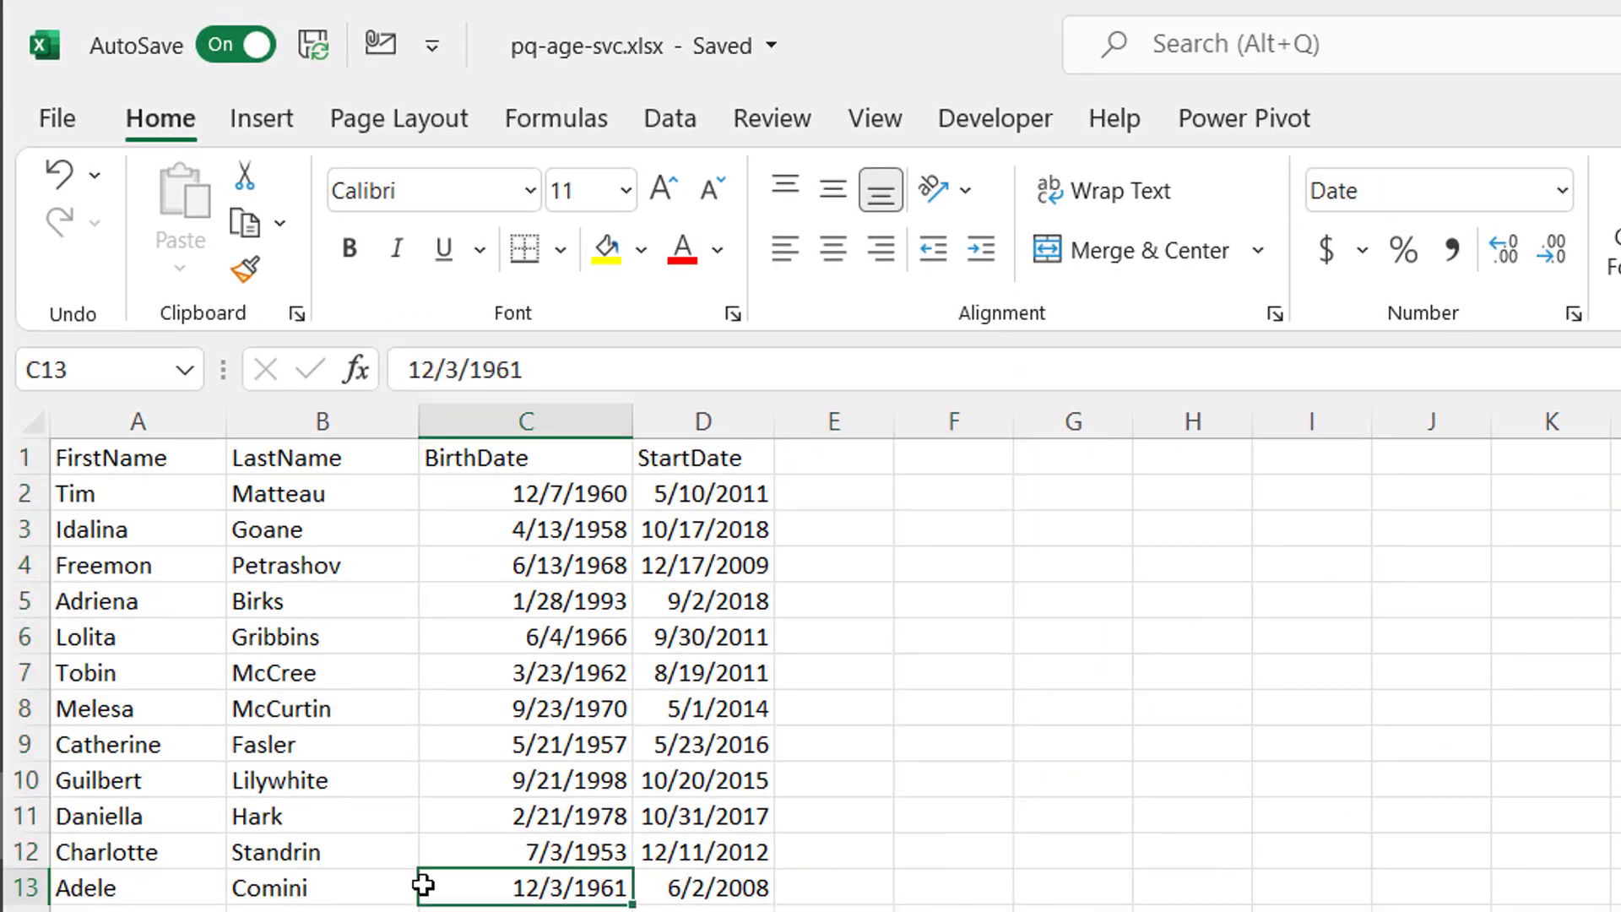
click(671, 123)
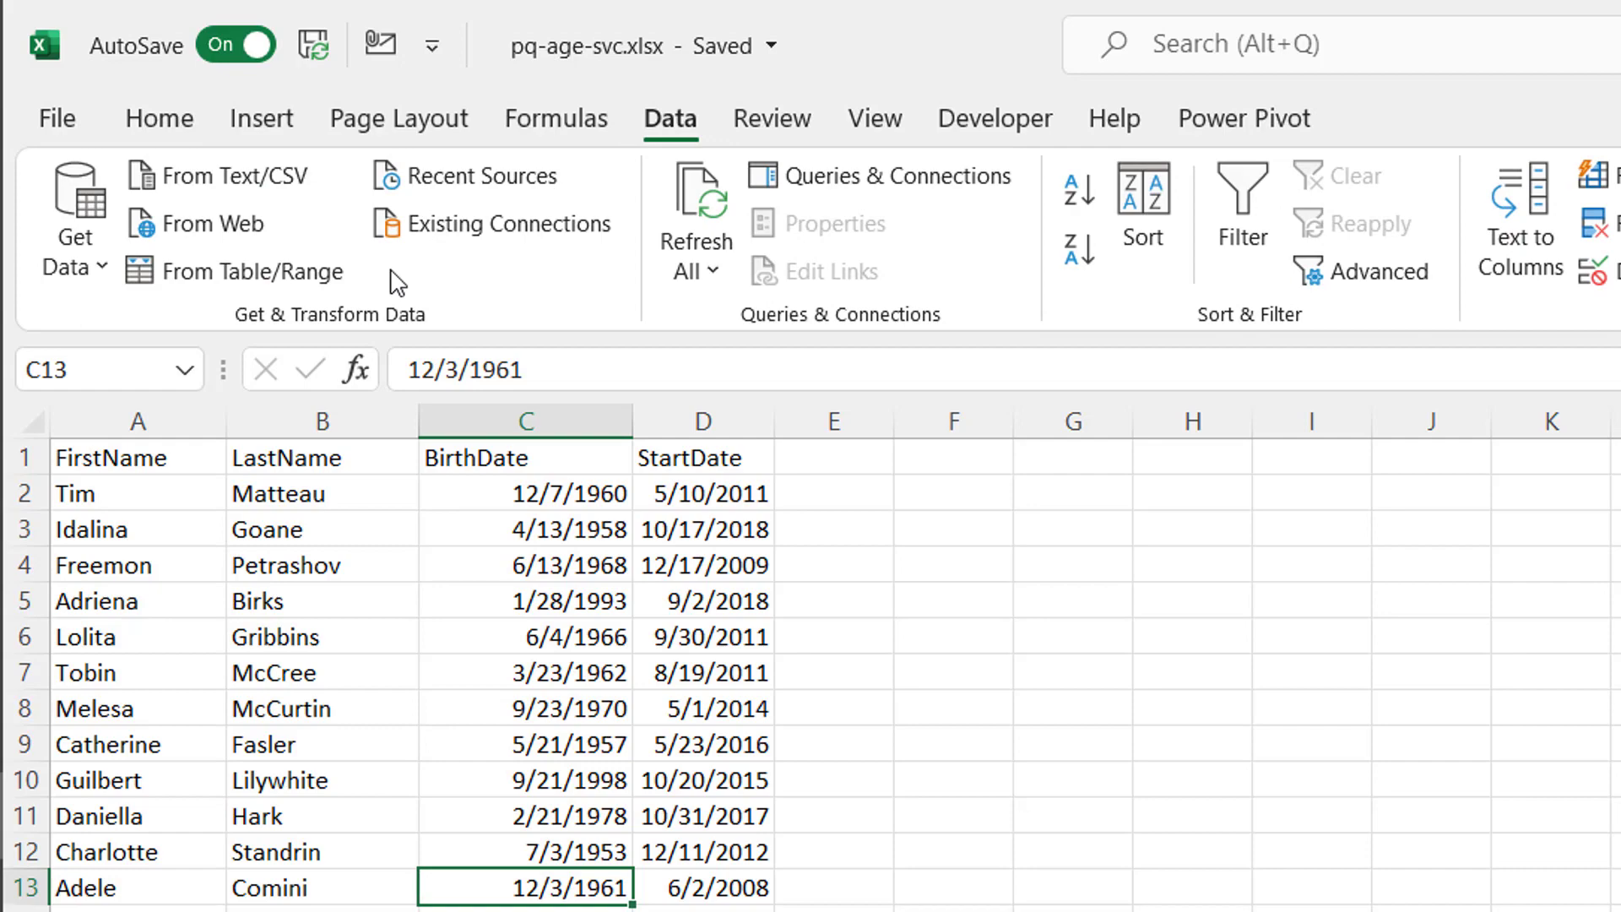
click(279, 279)
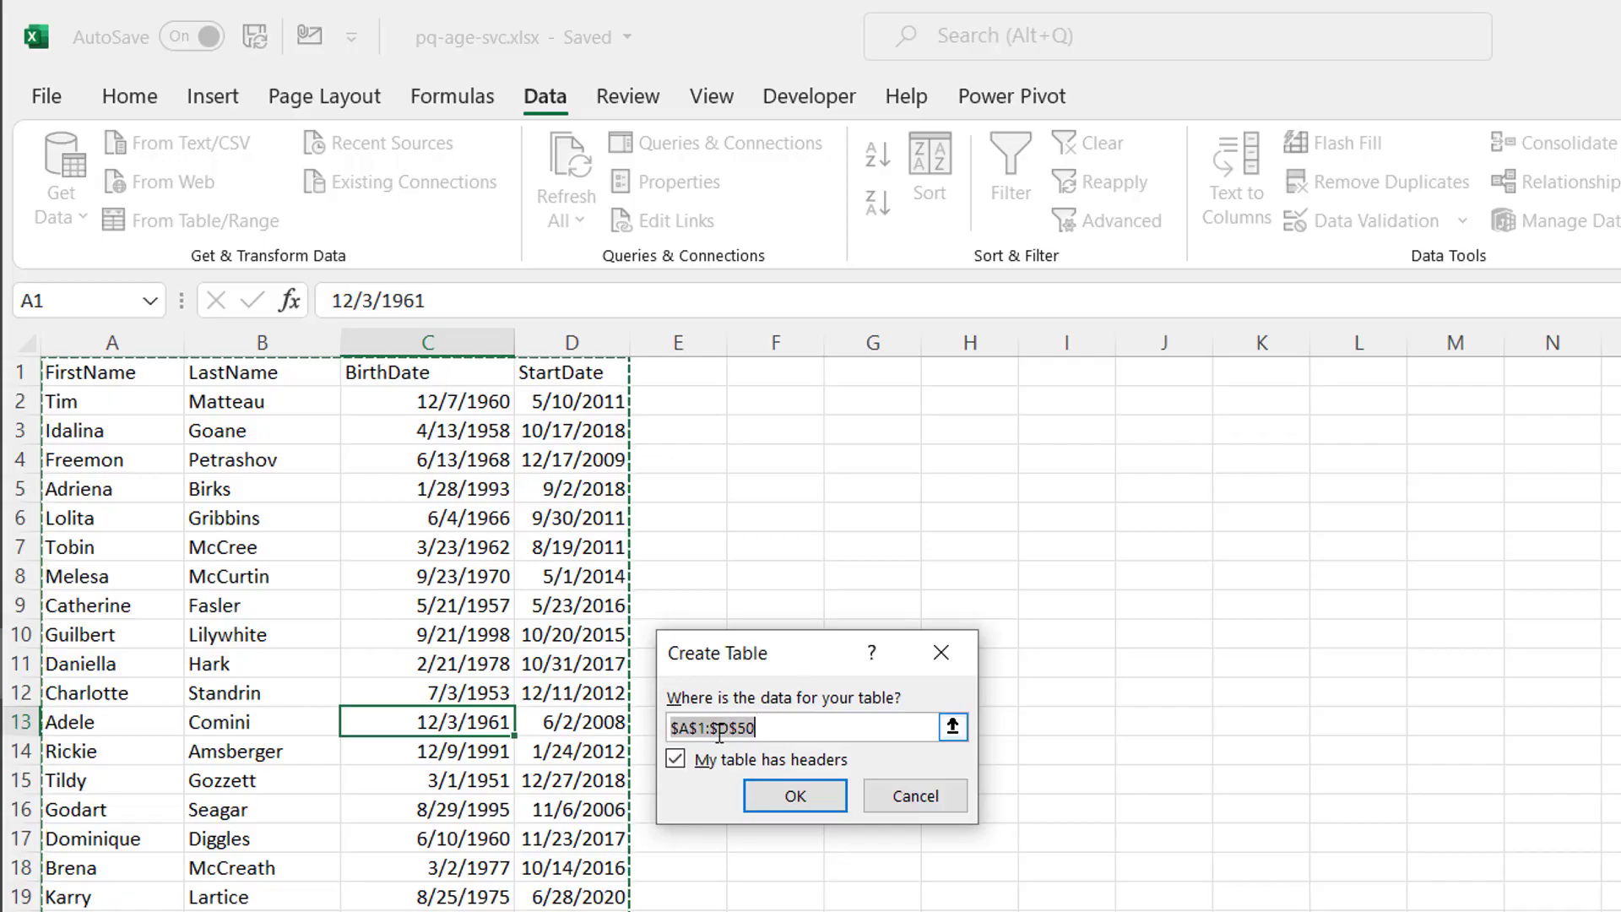
Step: Create the table from A1:D50 and try adding a date Age column in Power Query
key(Return)
click(349, 52)
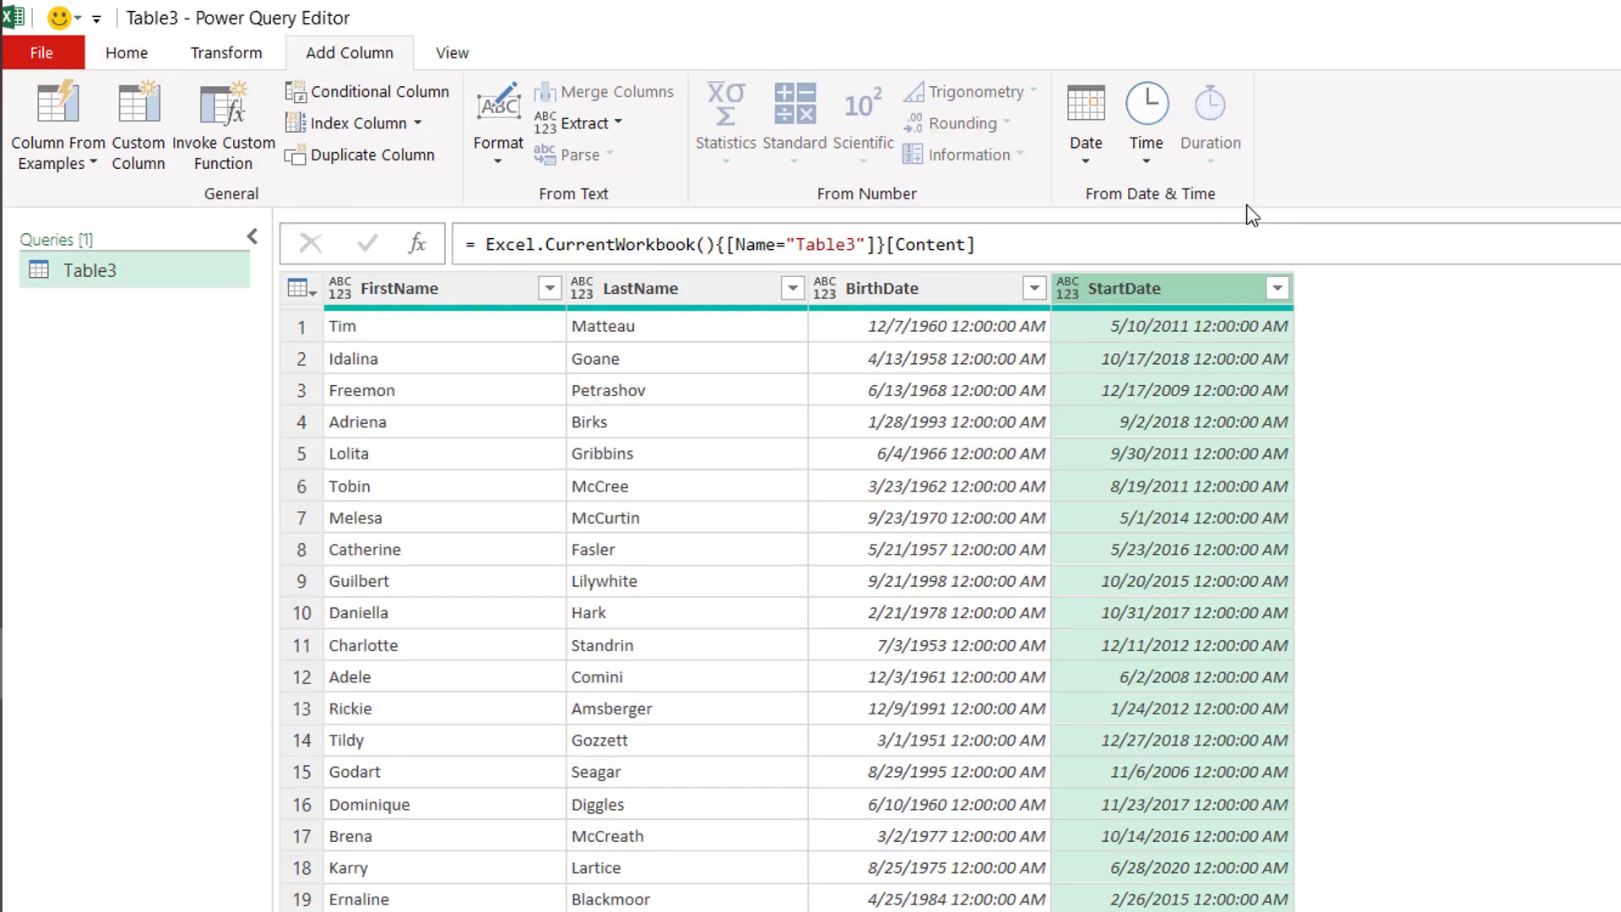
click(1085, 135)
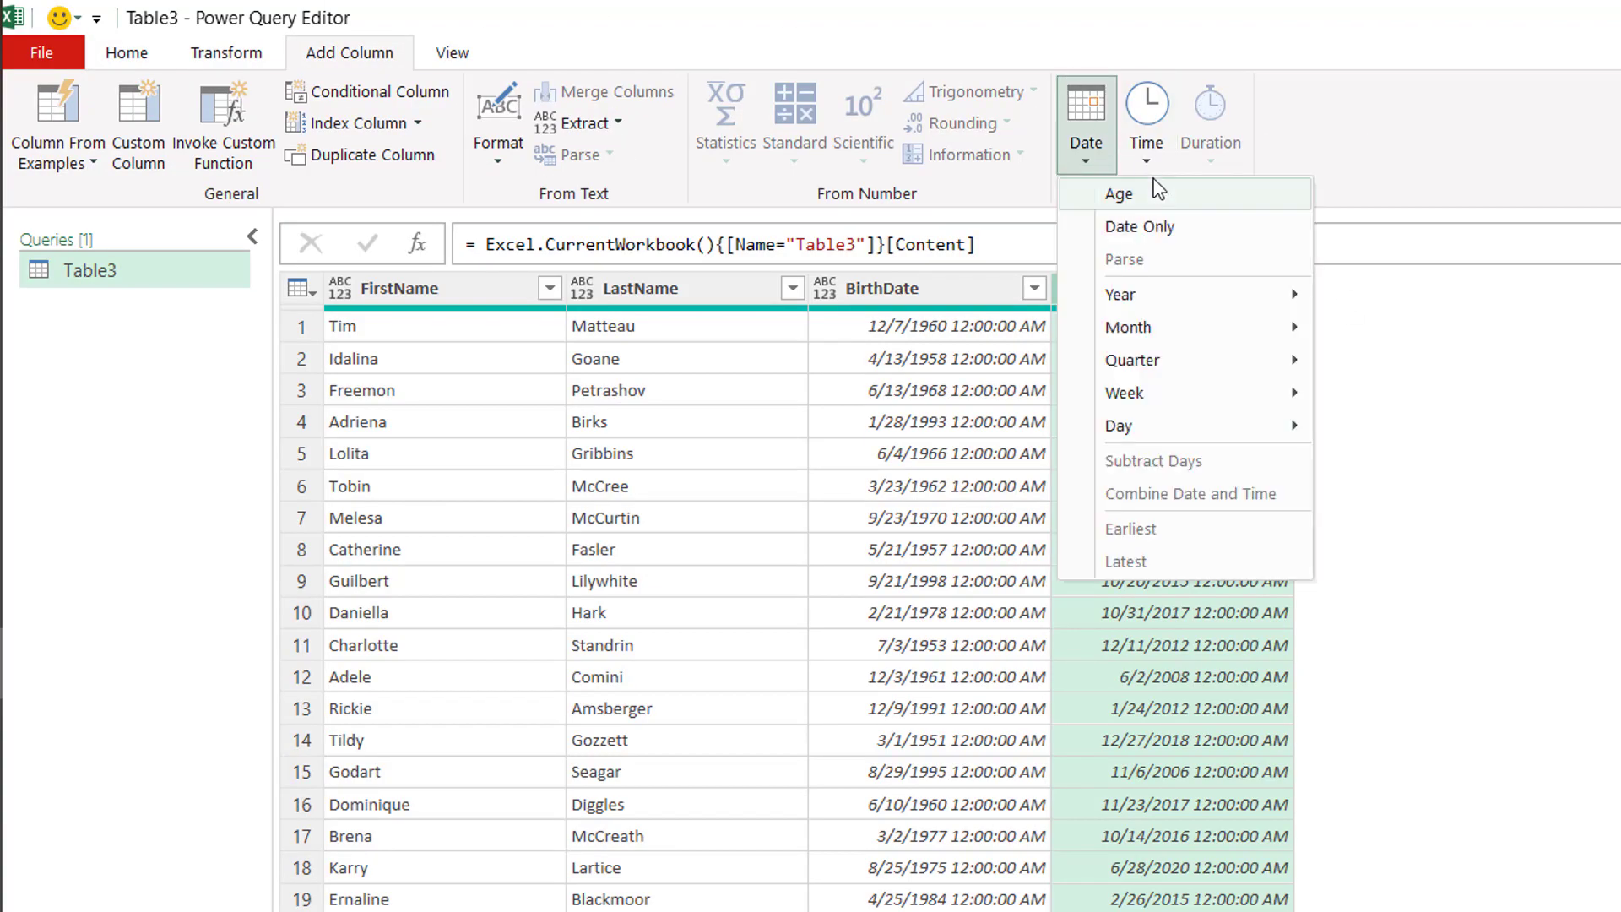
click(1119, 193)
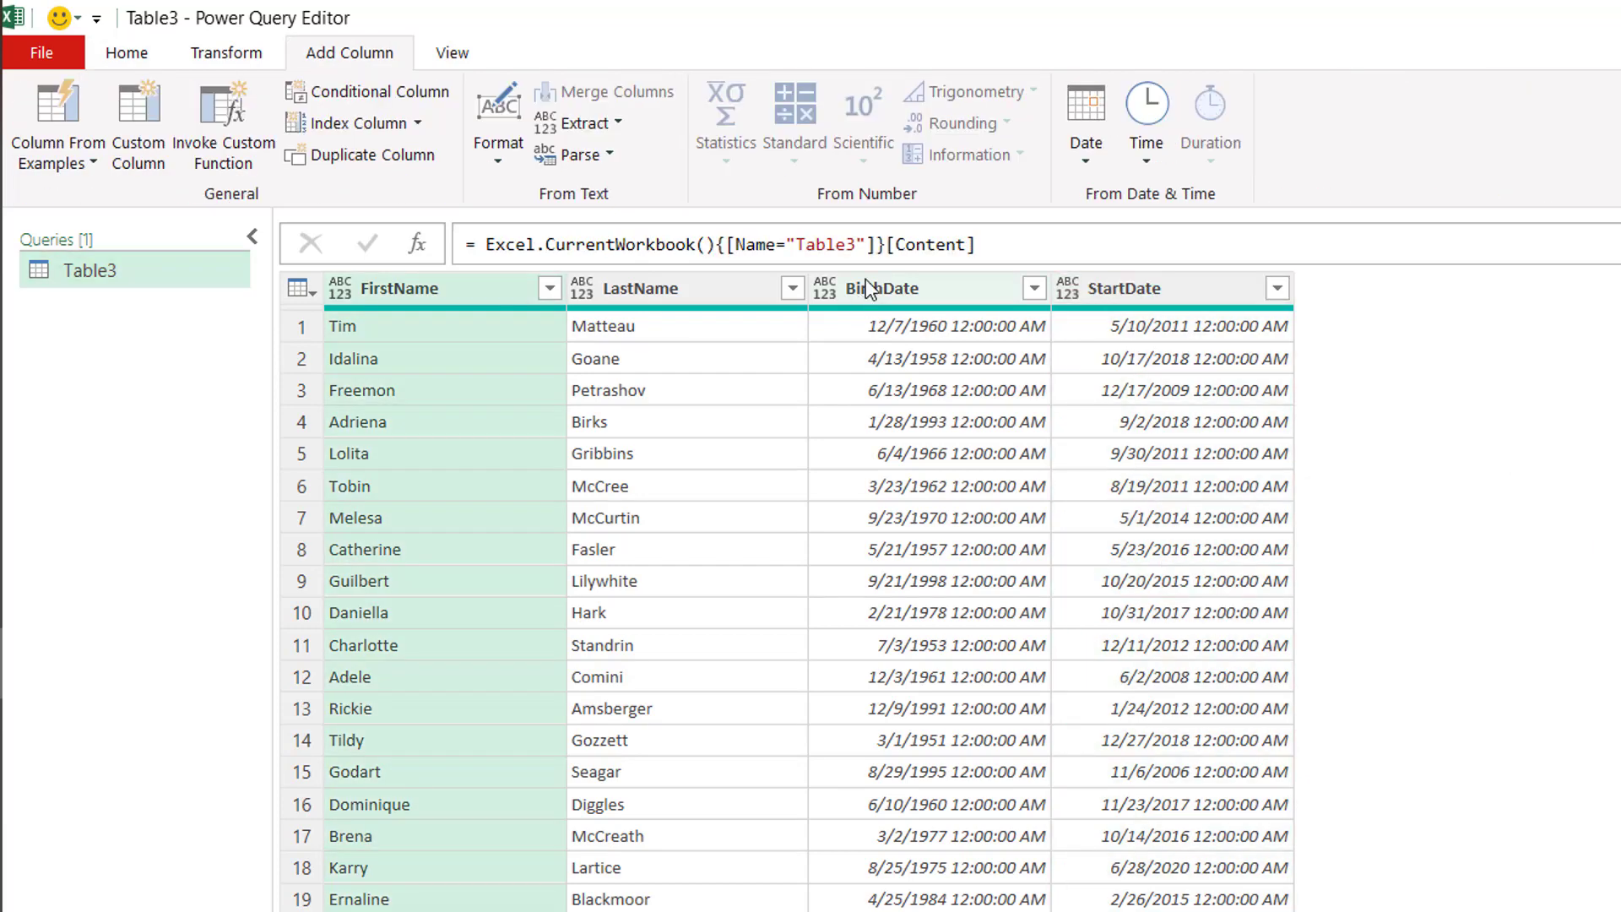
Step: Change the BirthDate and StartDate columns to the Date type
click(864, 287)
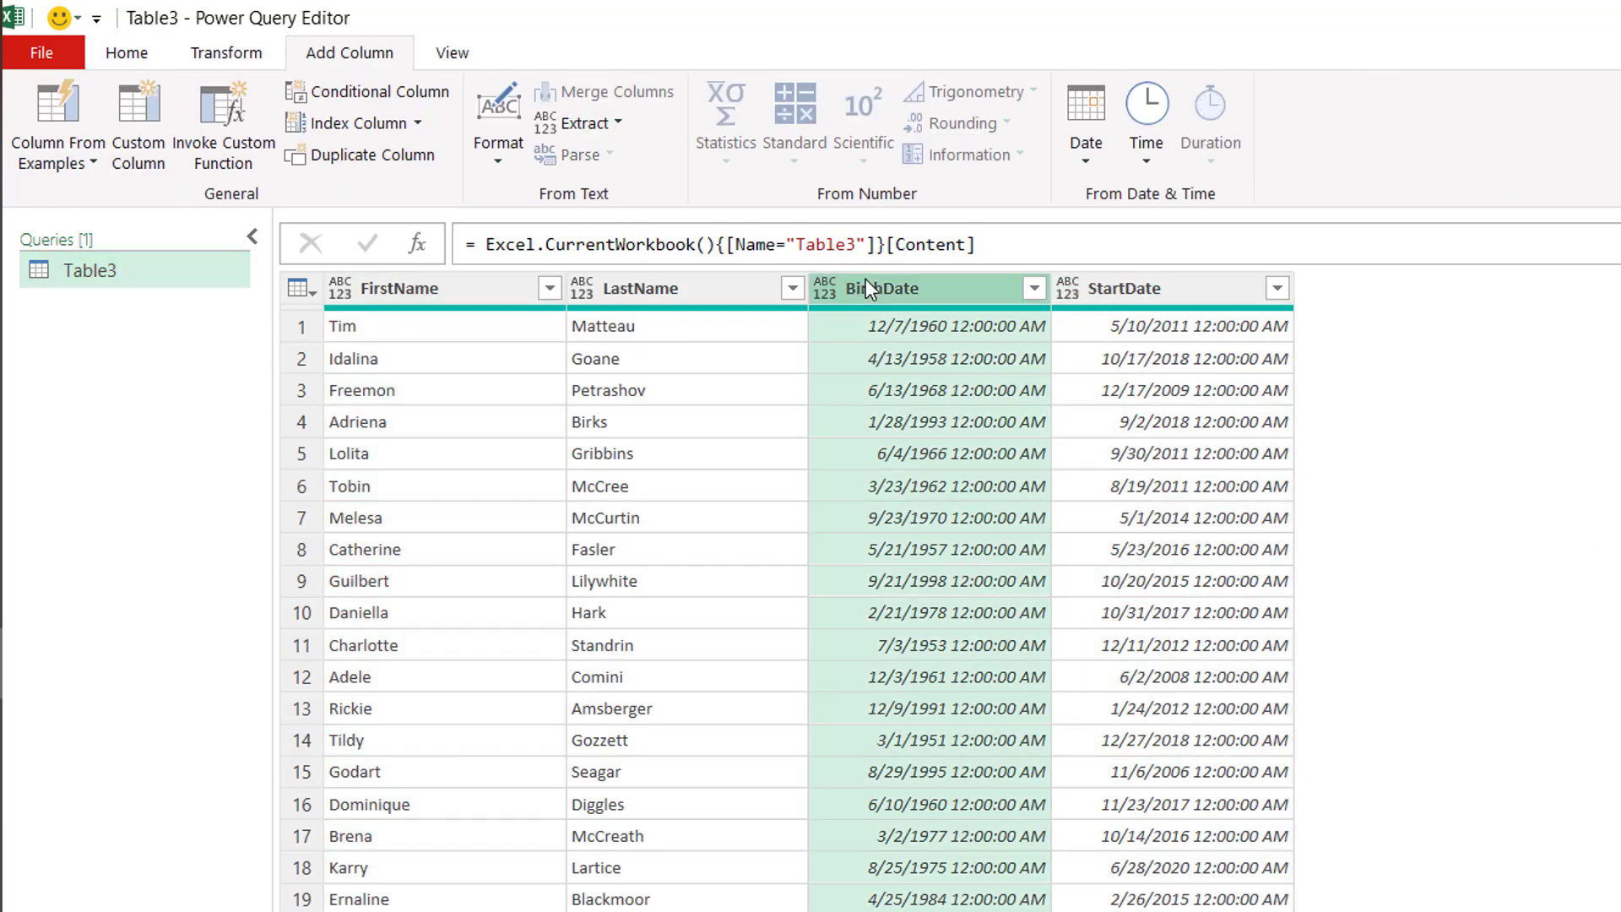
ctrl+click(1143, 298)
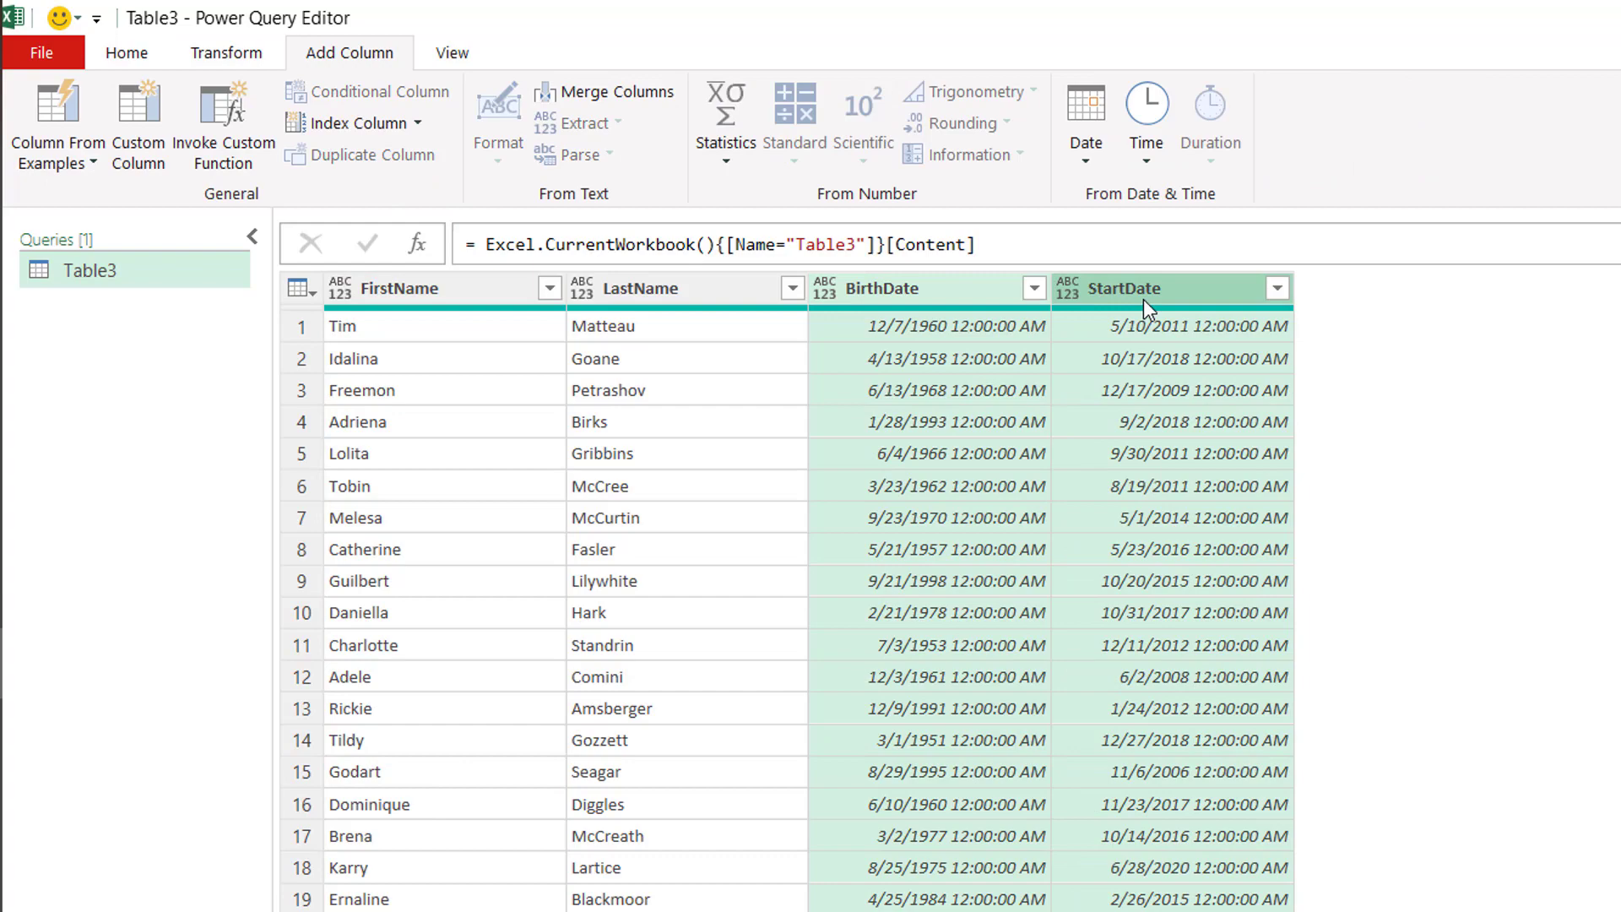
right_click(1143, 299)
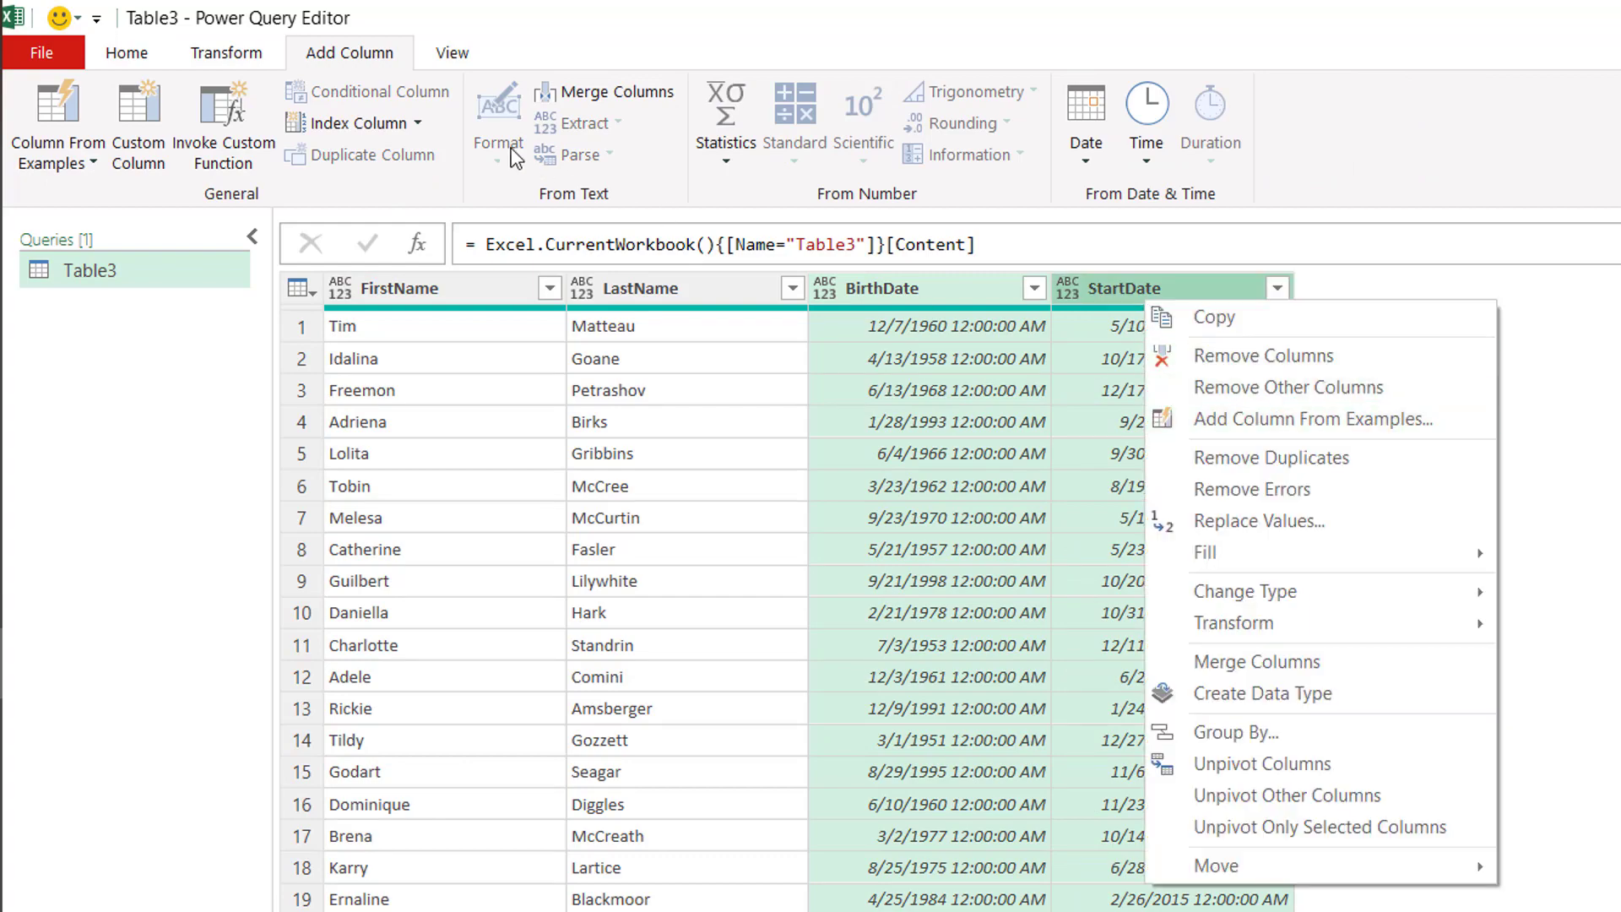
mouse_move(1418, 591)
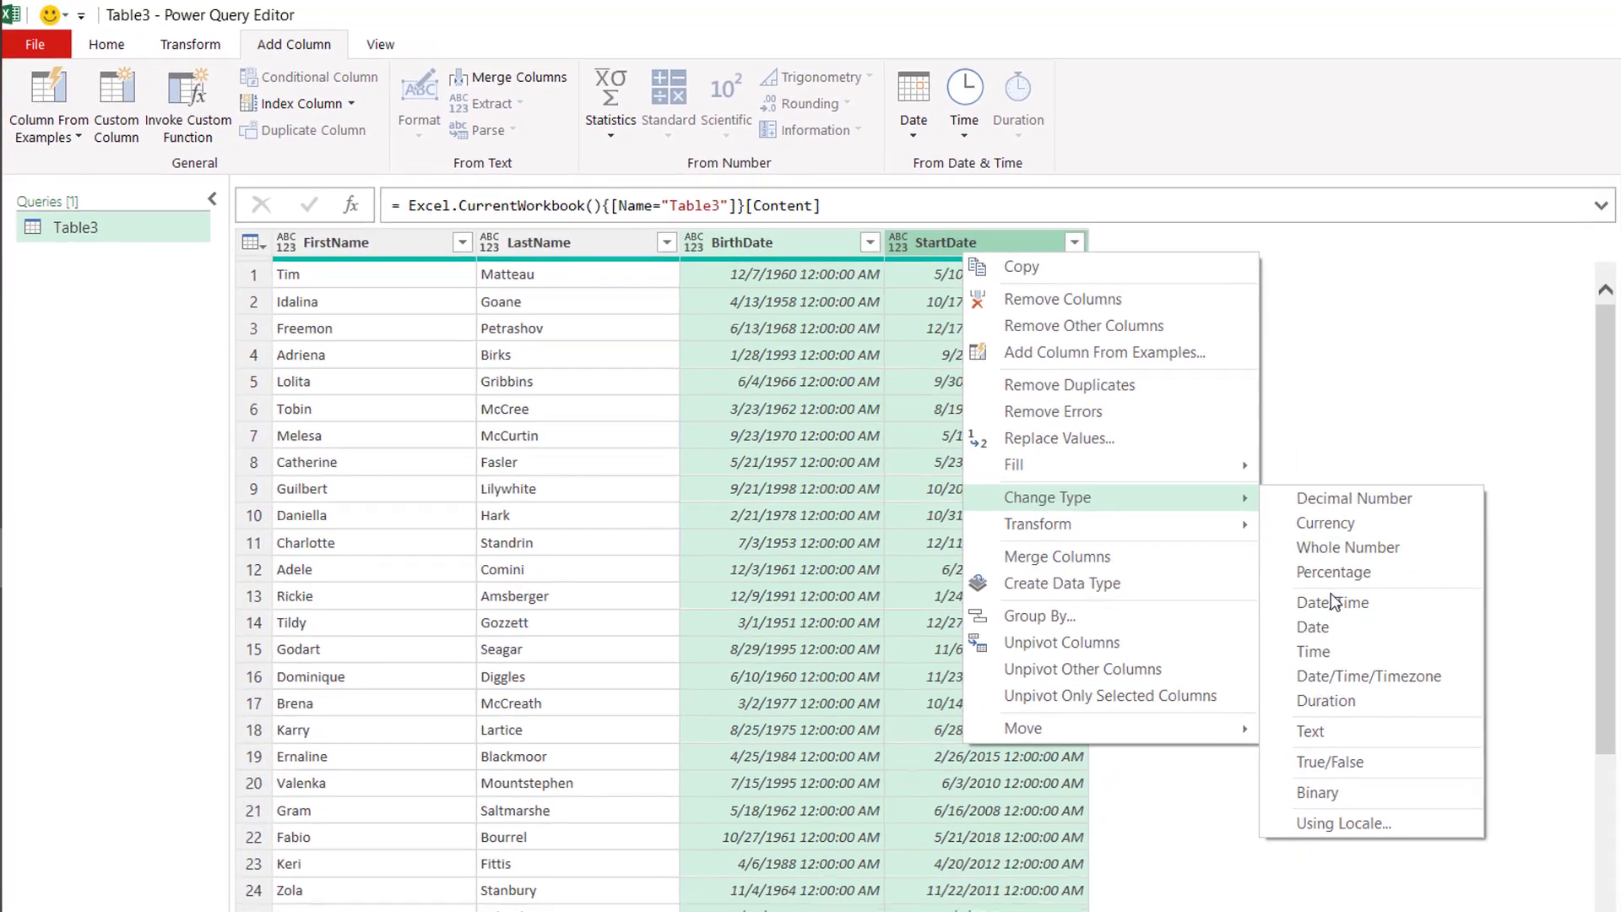
click(1314, 627)
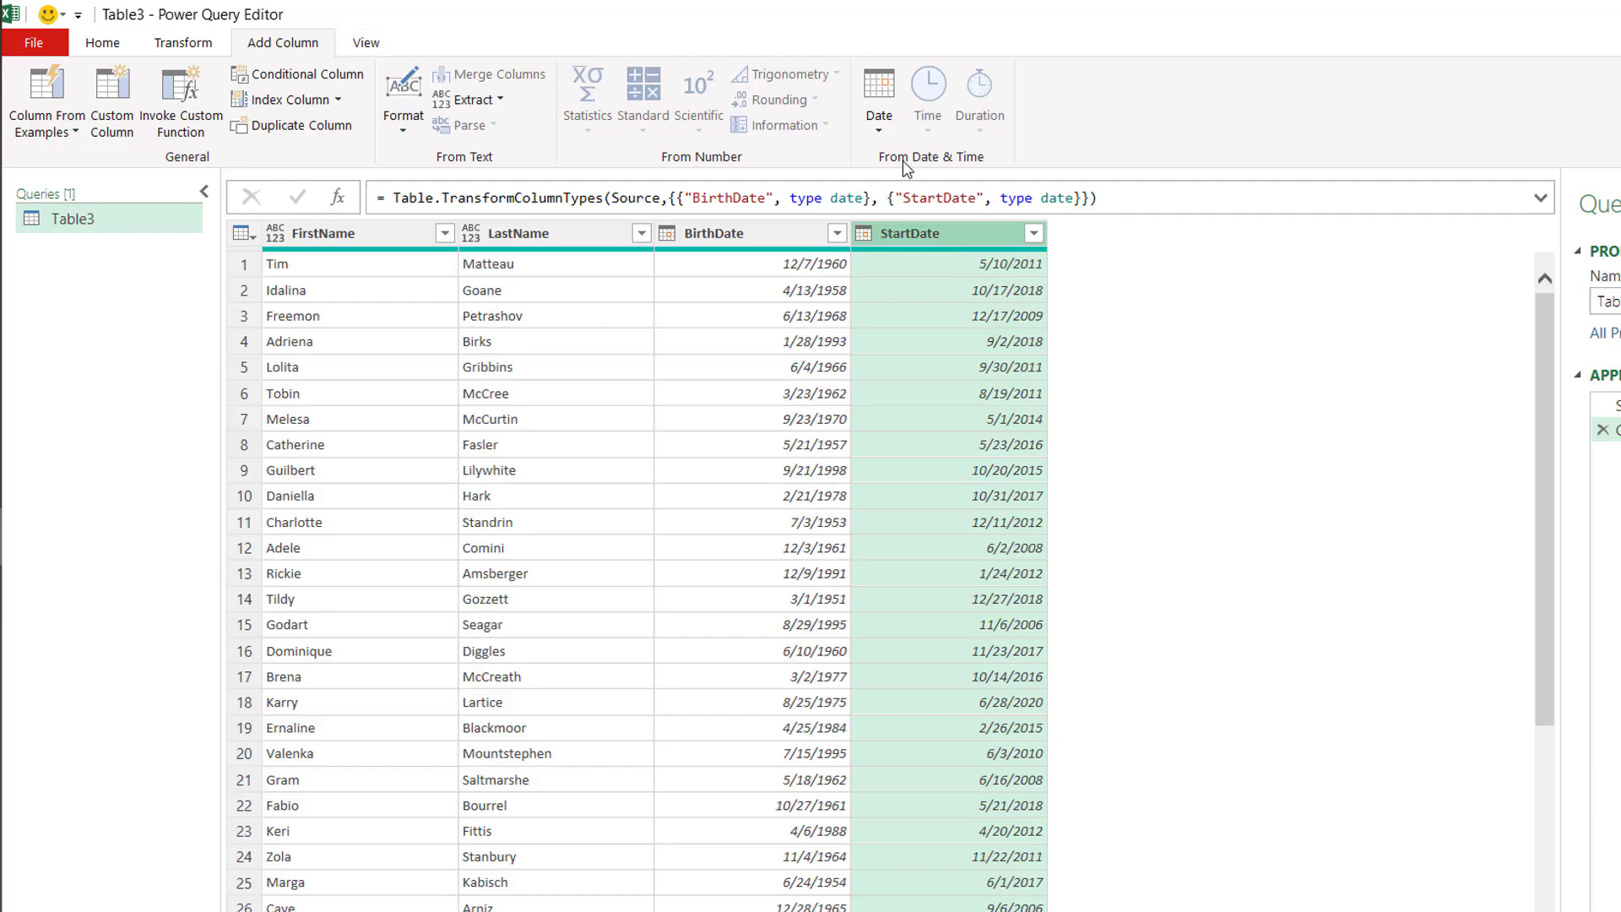
Step: Add an Age duration column measured from StartDate
click(881, 133)
click(932, 157)
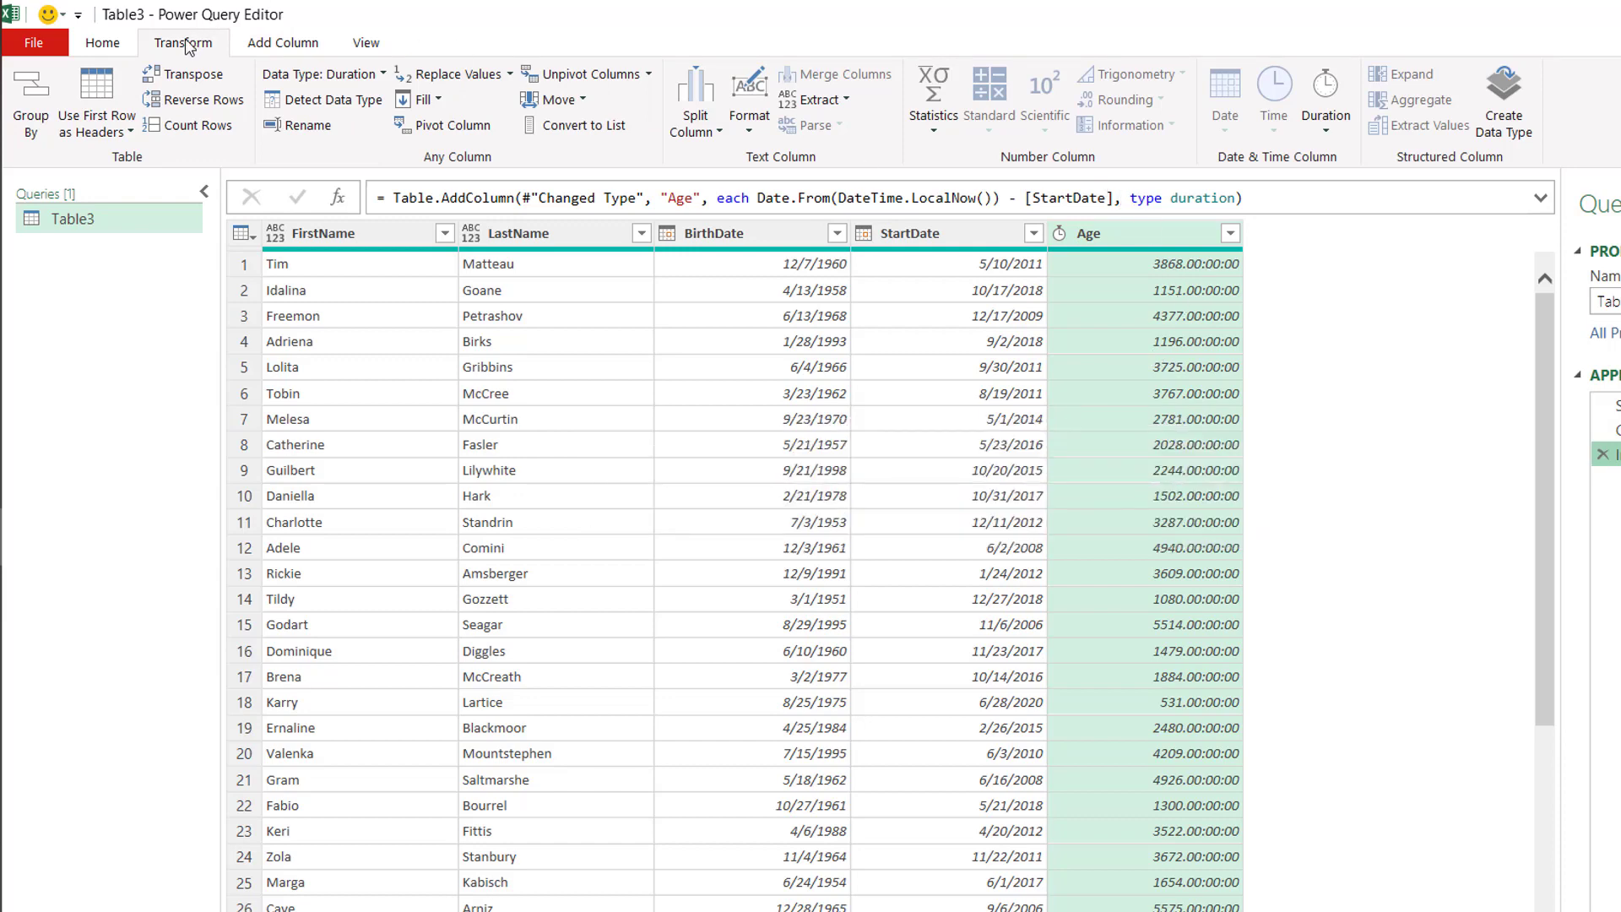
click(1333, 133)
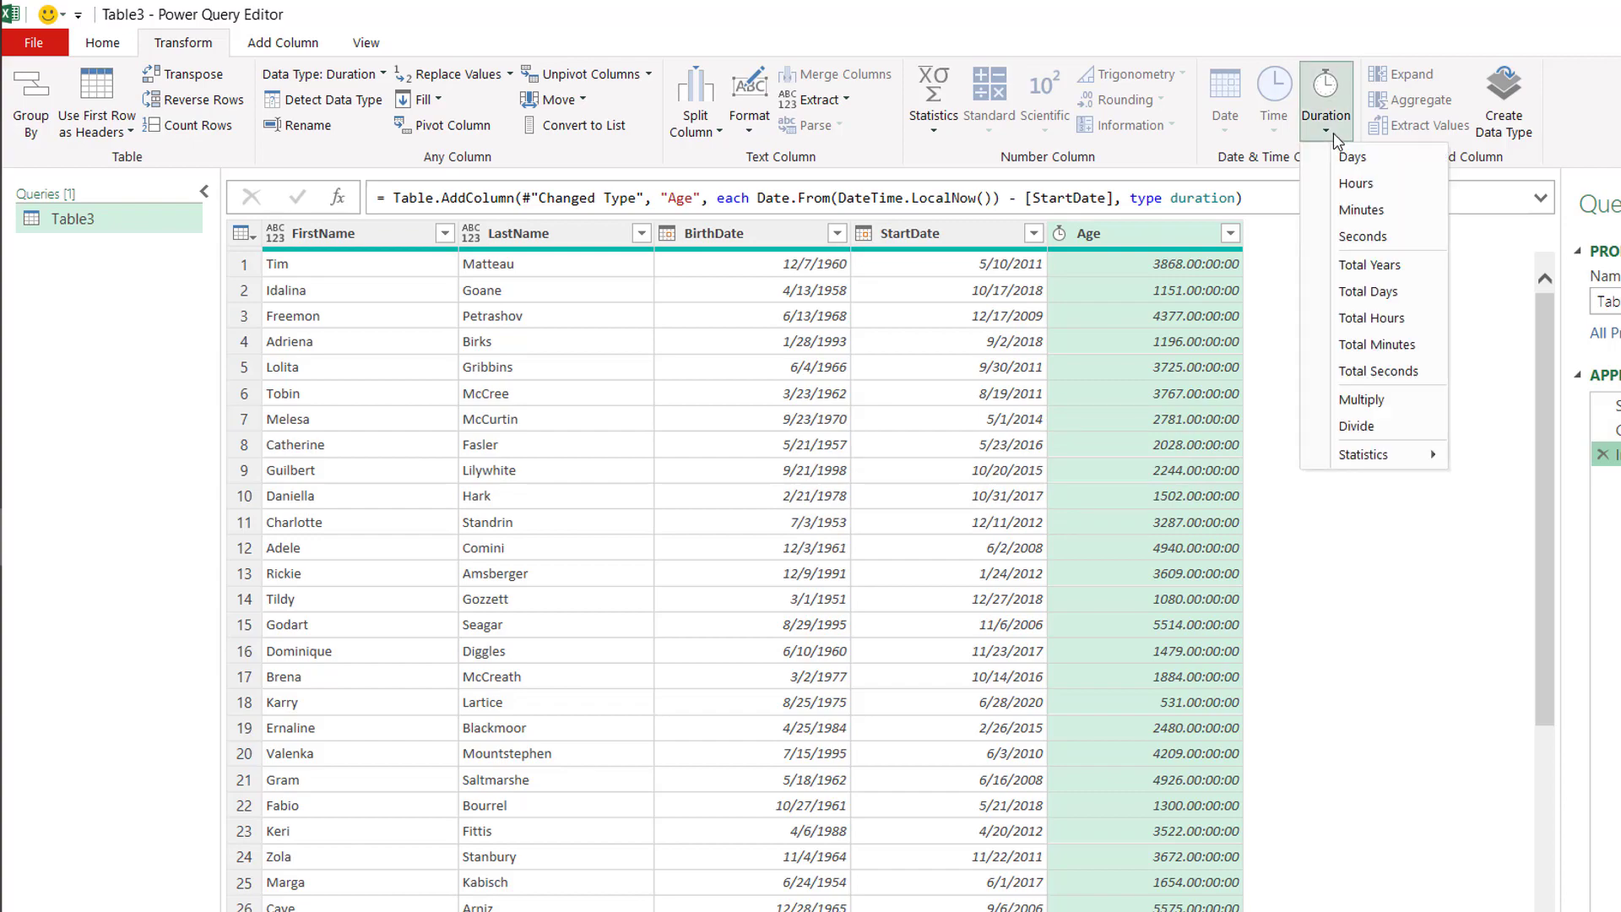
Step: Convert the Age duration to total years, removing an accidental Extracted Days step
click(1376, 160)
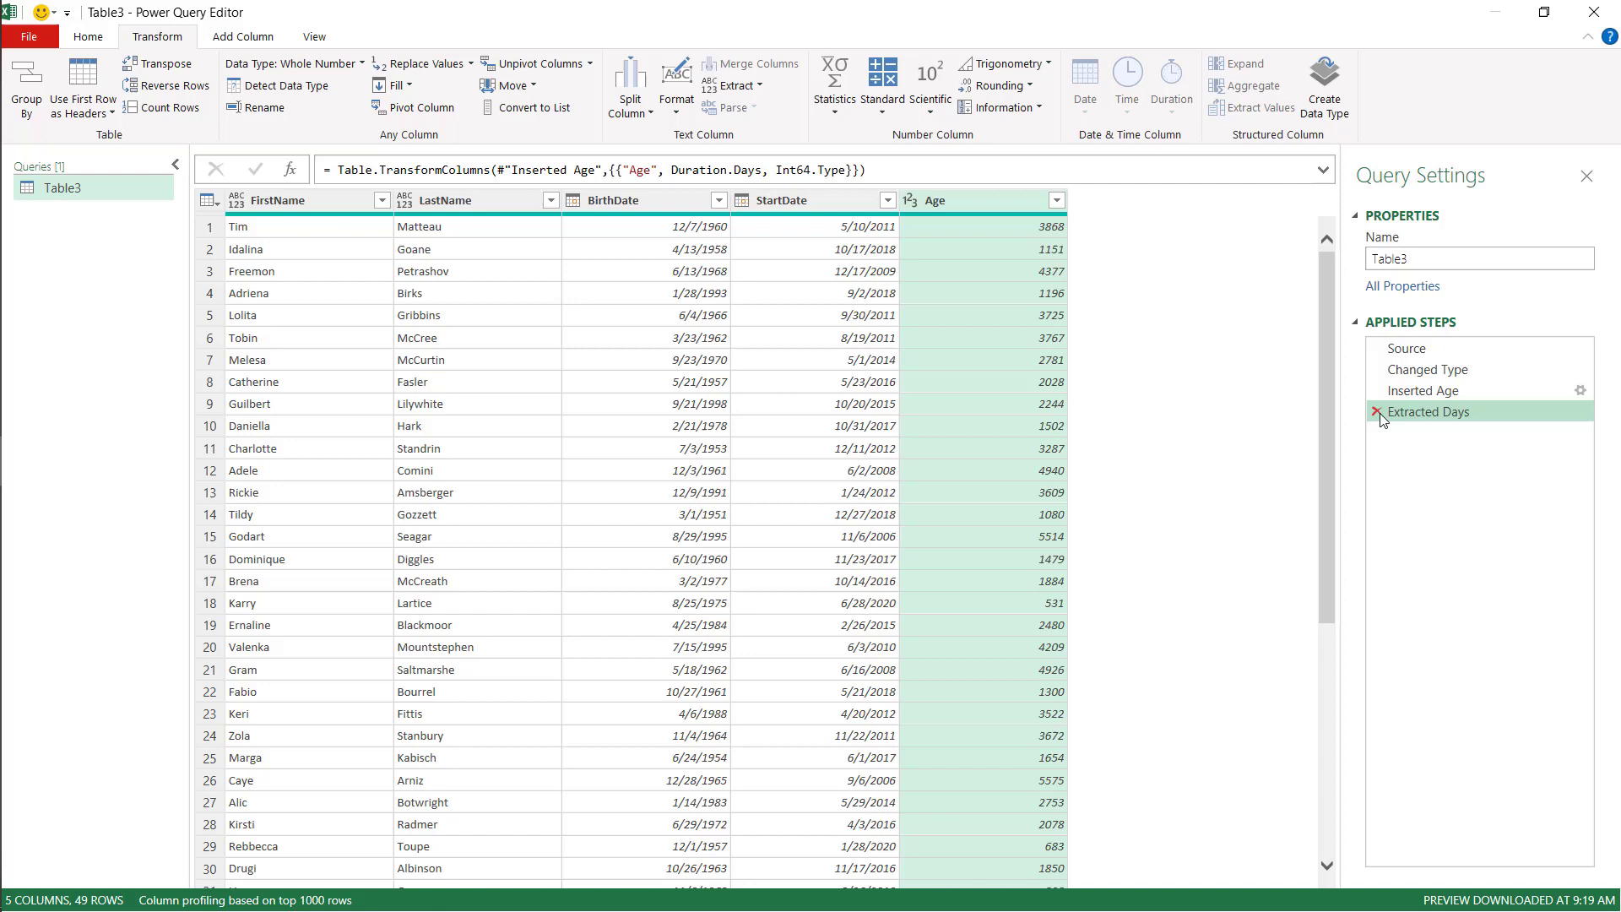
click(1378, 413)
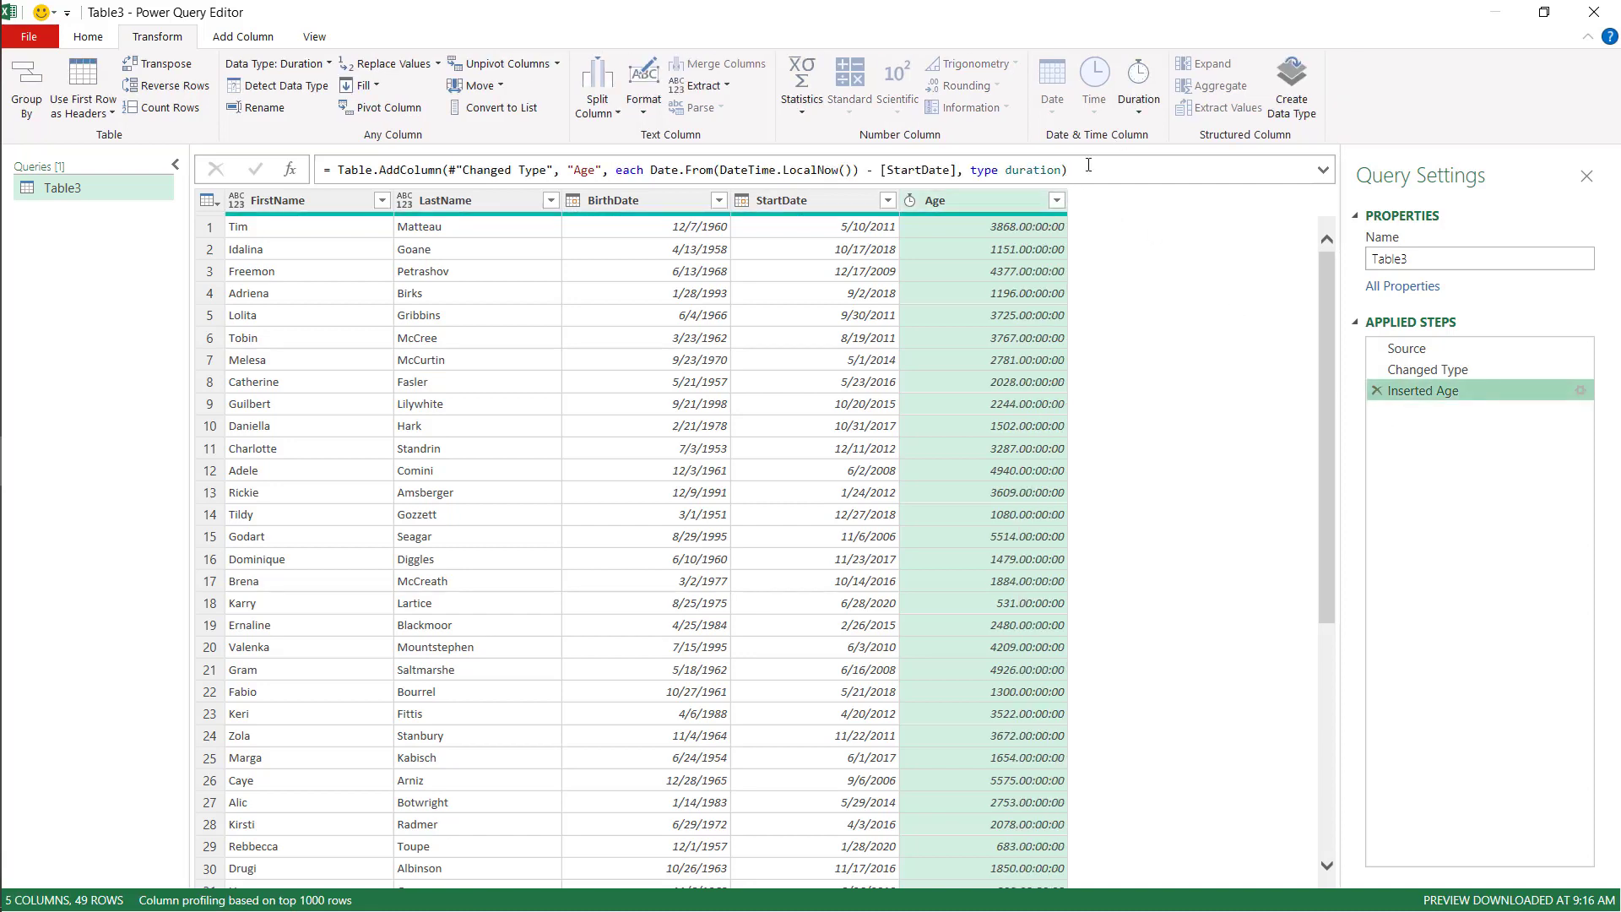
click(1146, 111)
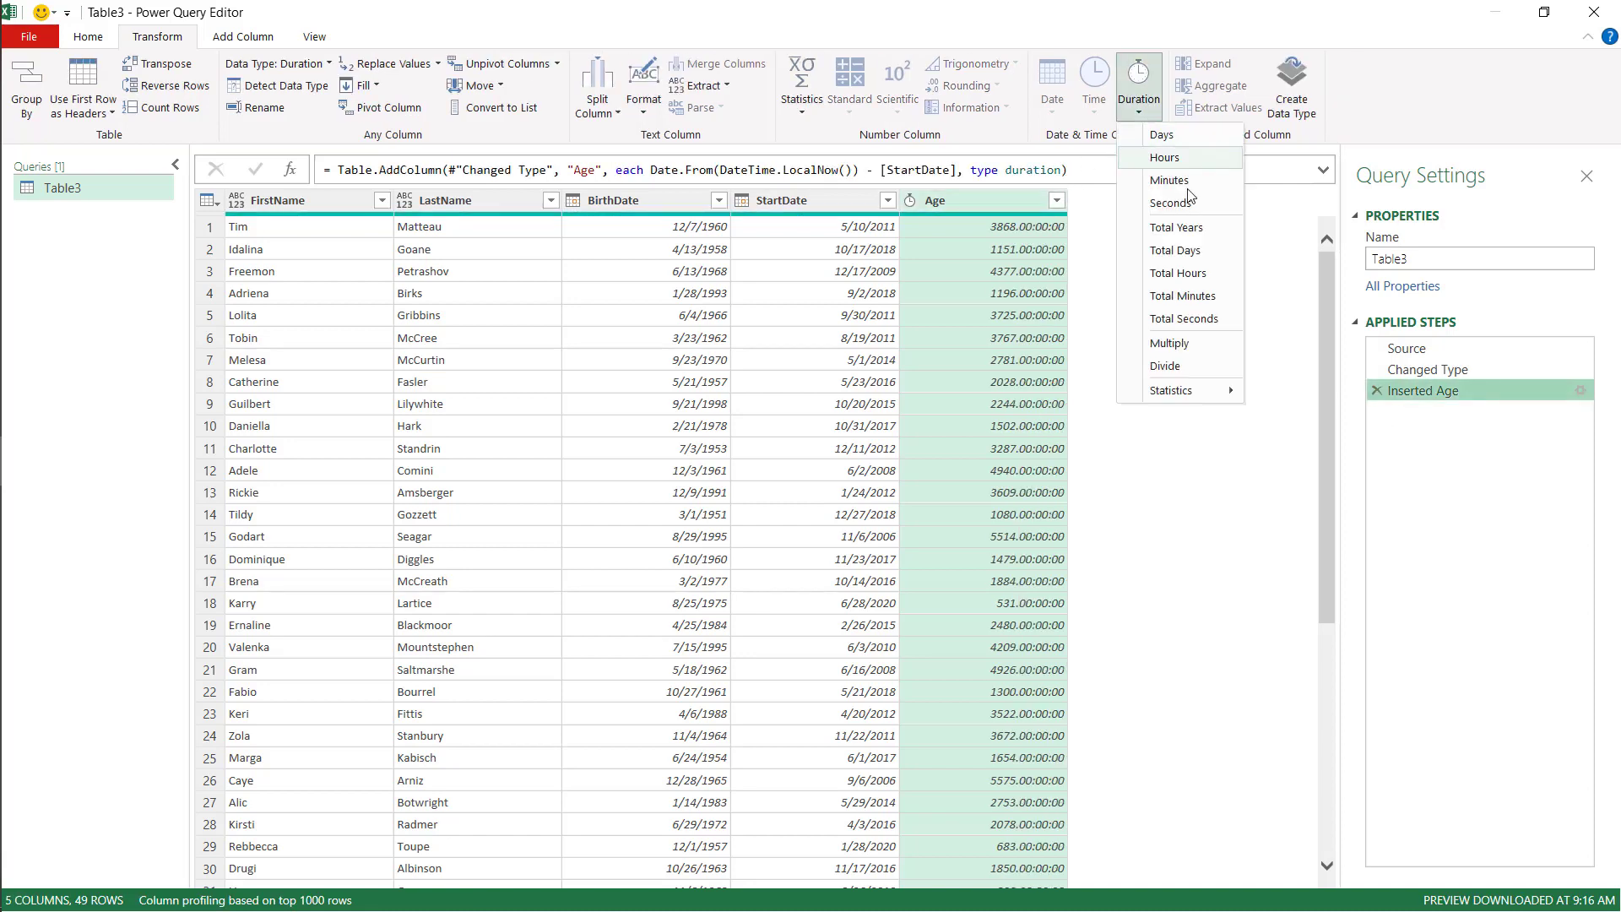
click(1212, 239)
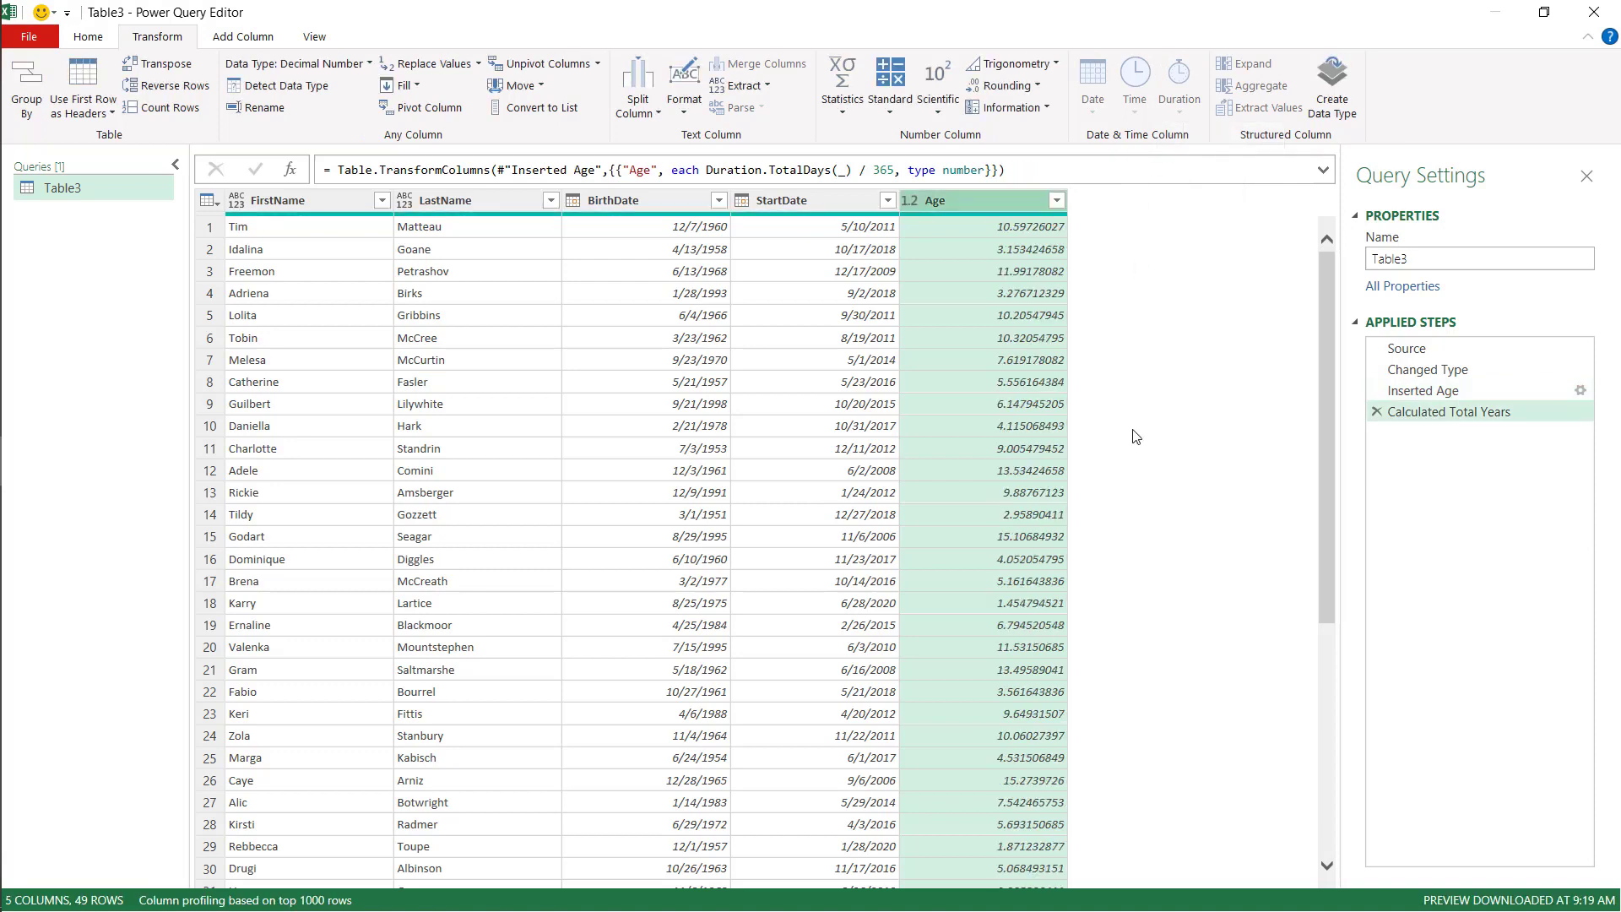
Step: Rename the Age column to 'Year of Service' and round it down
double_click(972, 199)
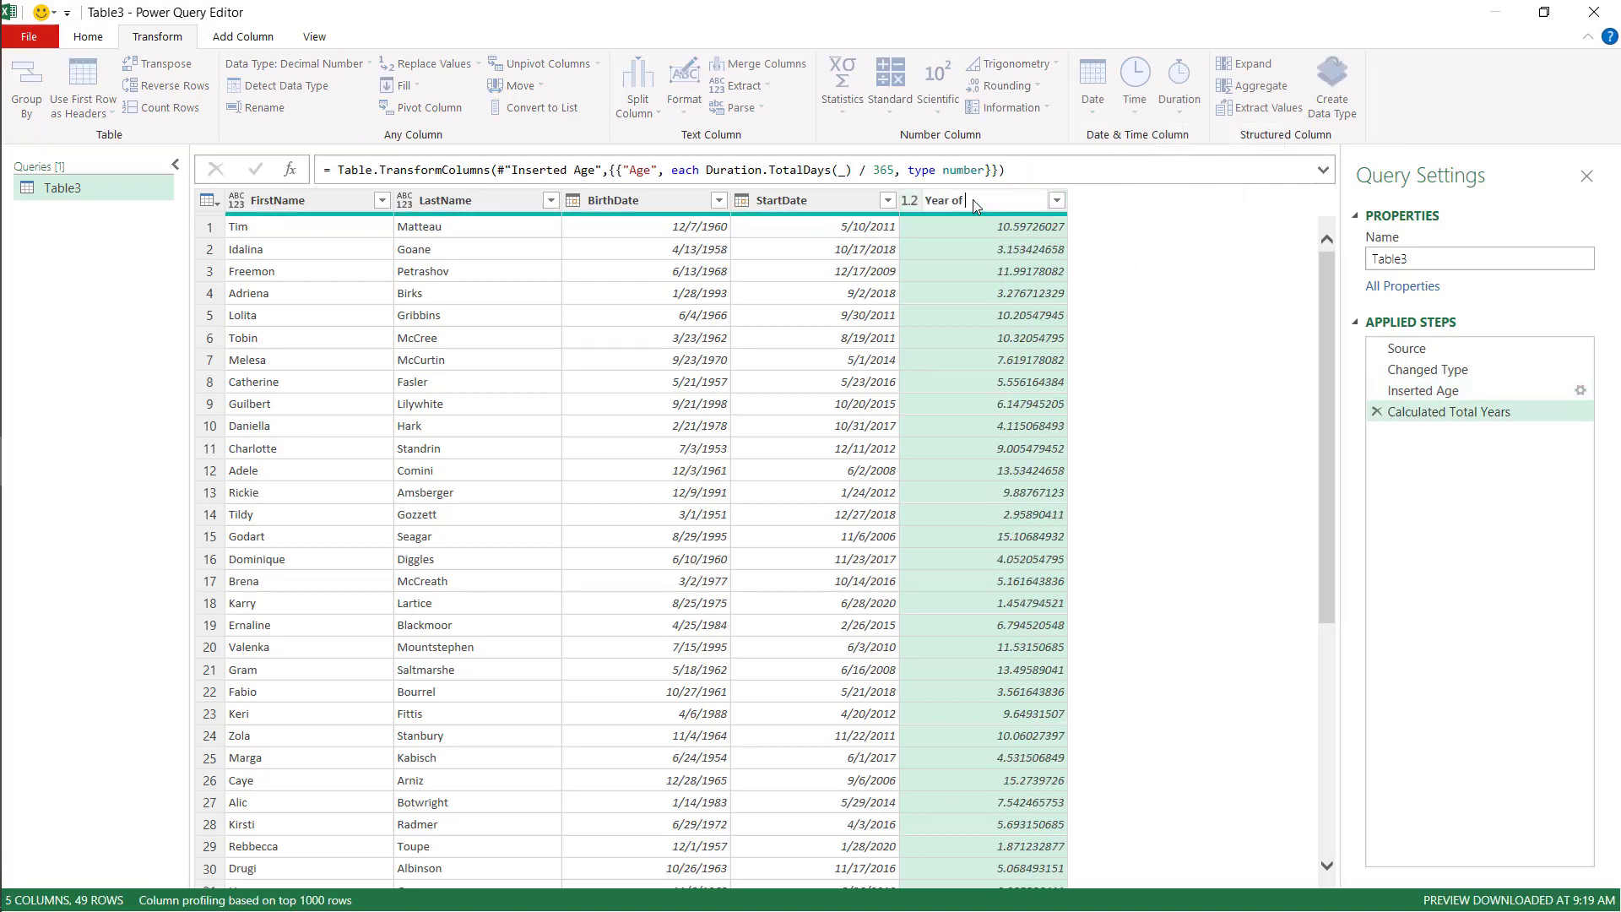
text(Year of Service)
key(Return)
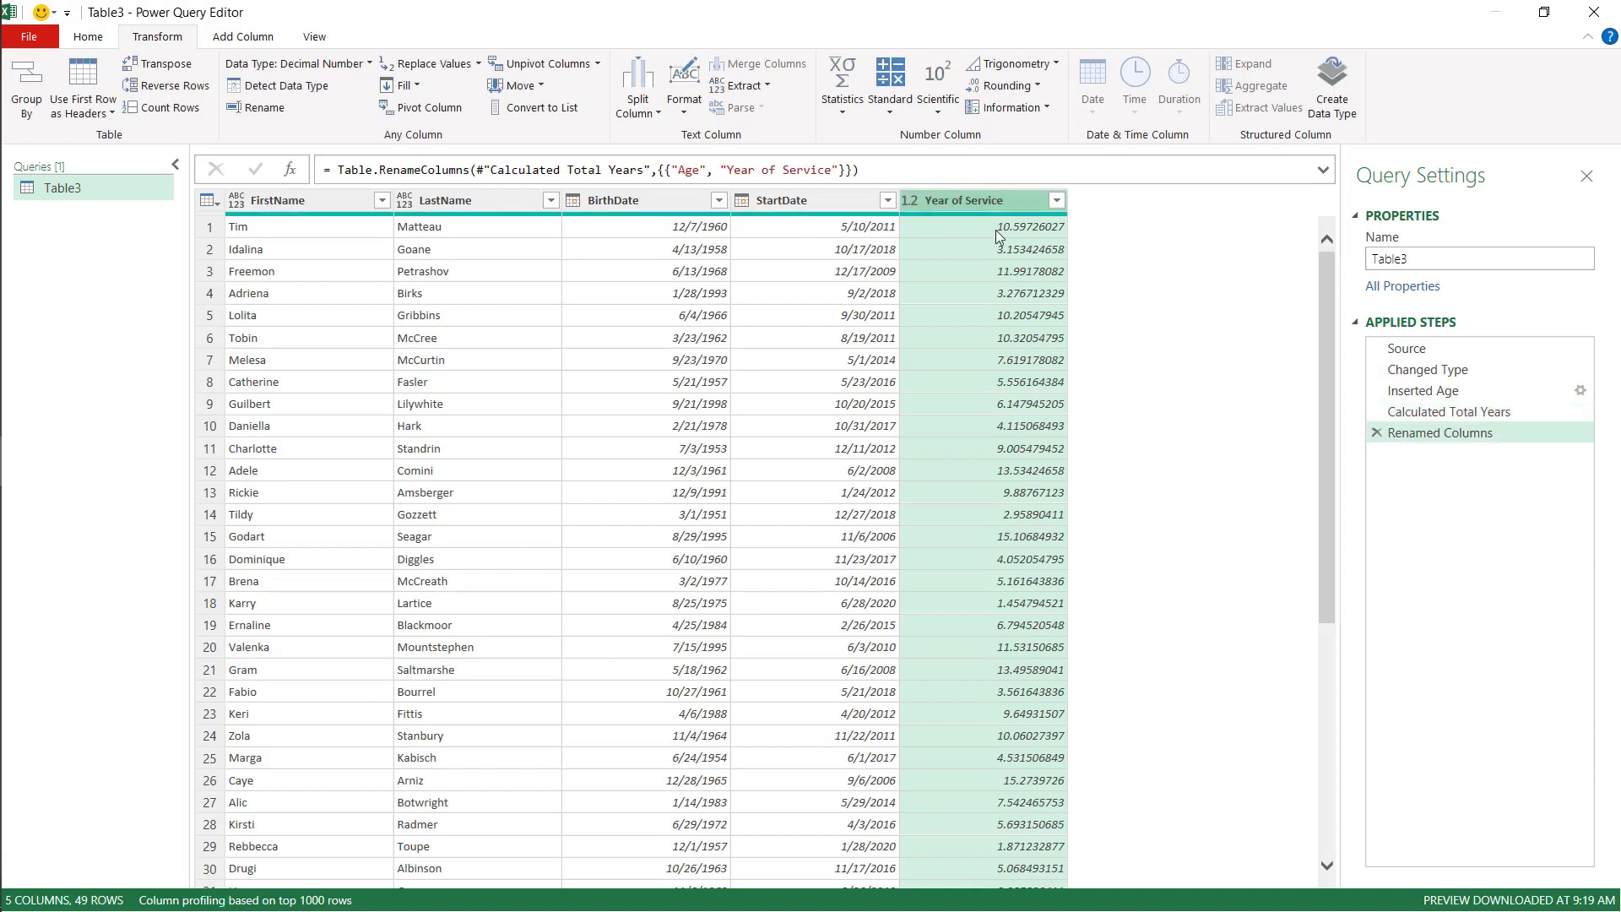
click(1034, 93)
click(1037, 132)
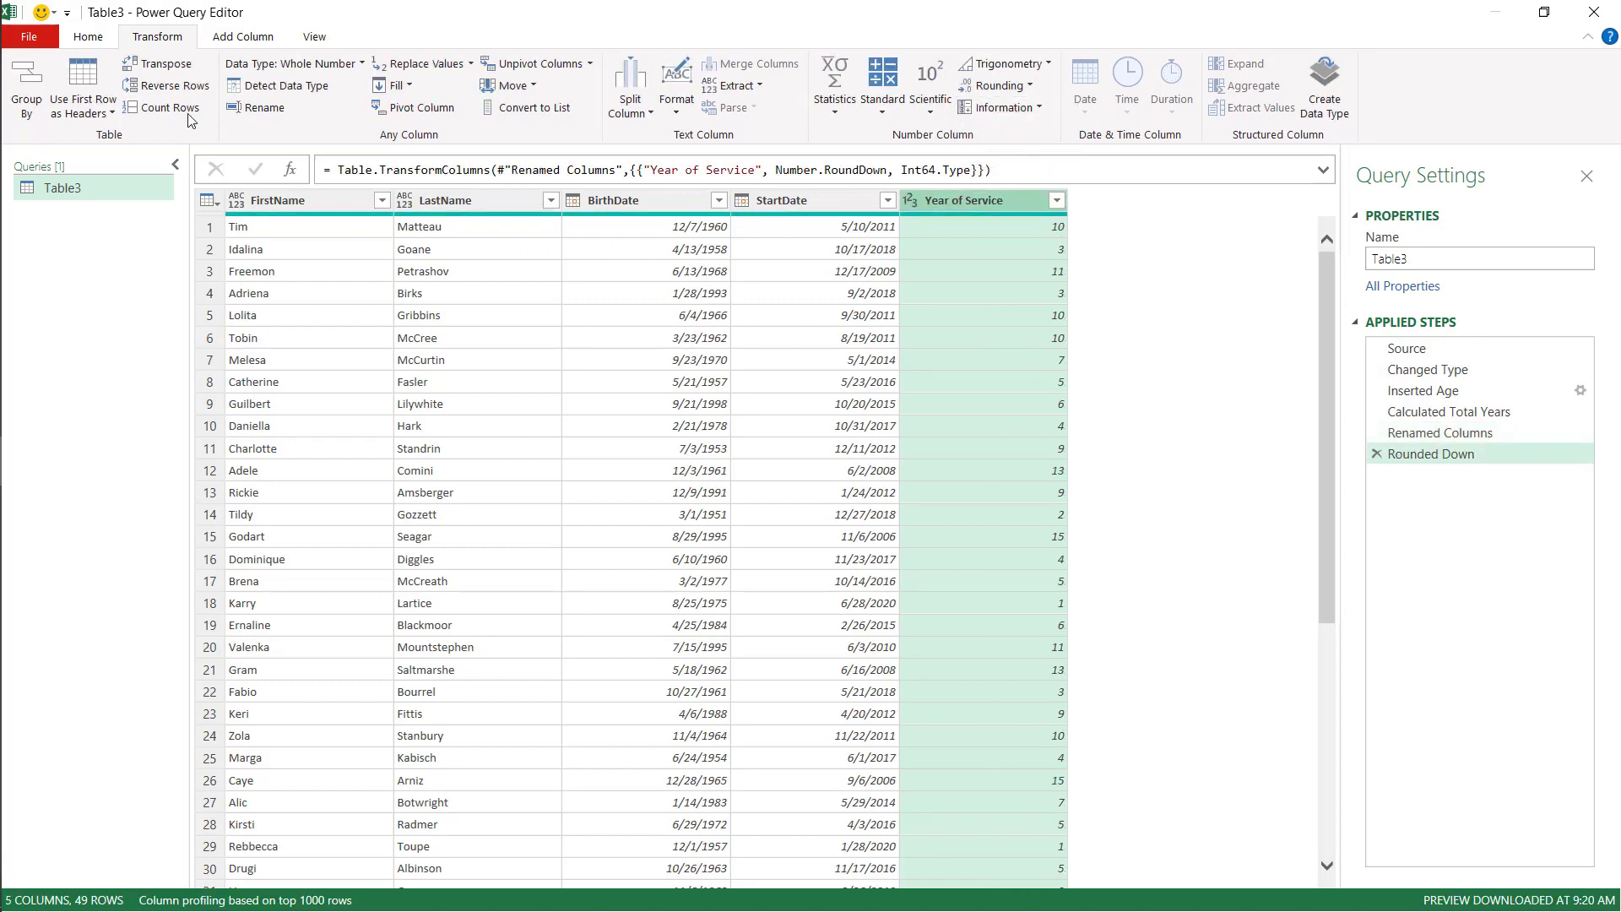
Step: Load Table3 to cell F1 of the existing worksheet, then check the E2 and F2 formulas
click(88, 36)
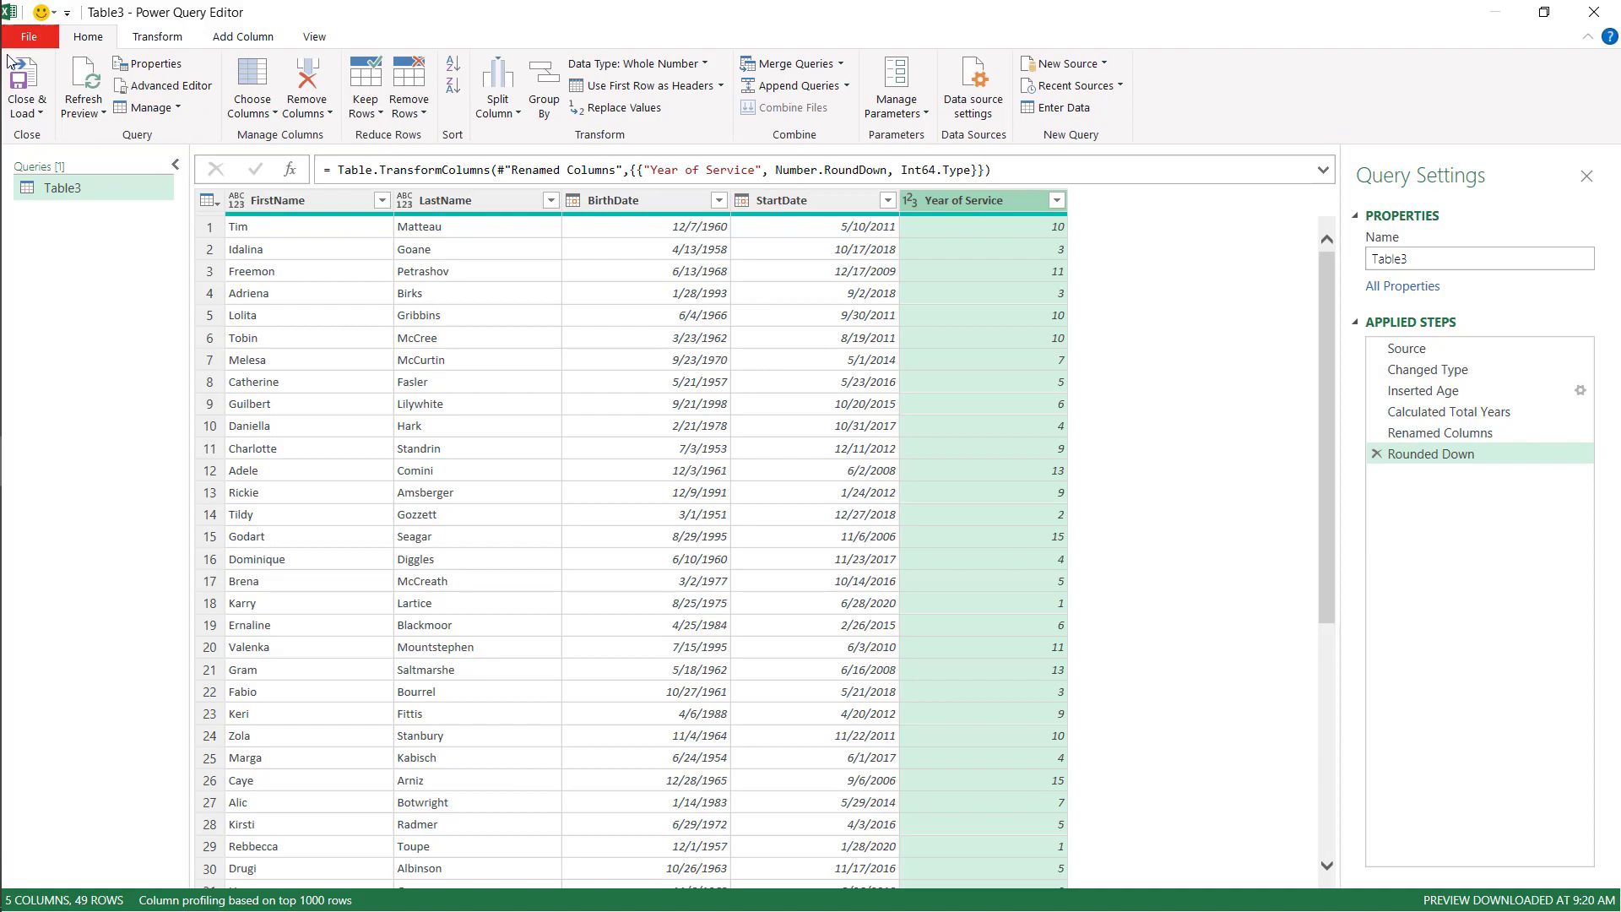
click(26, 112)
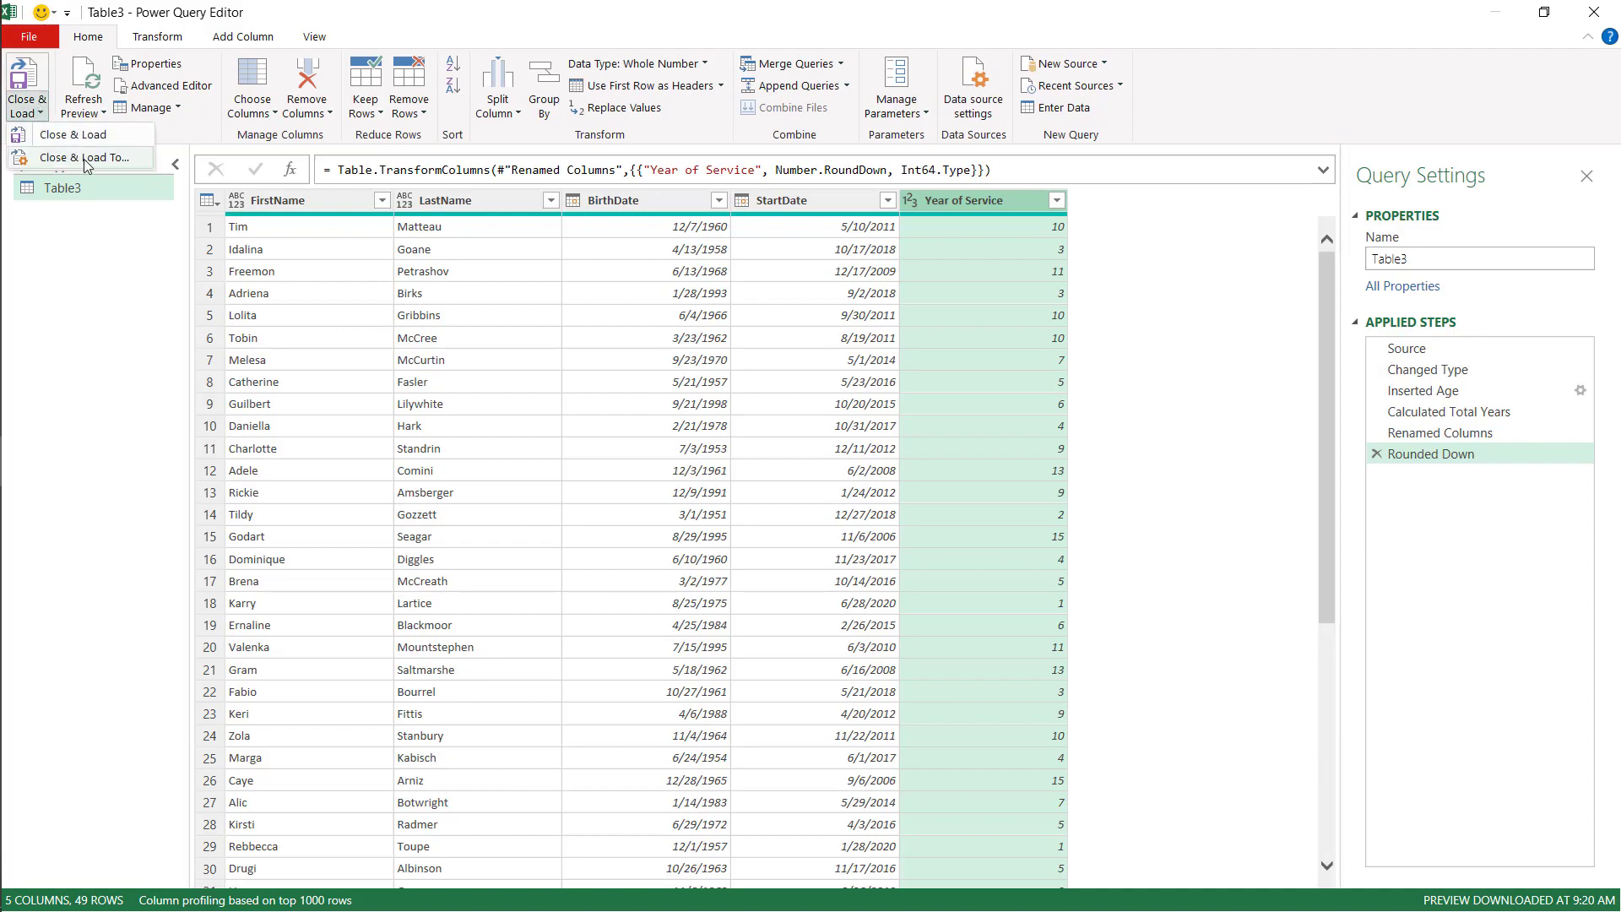
click(81, 160)
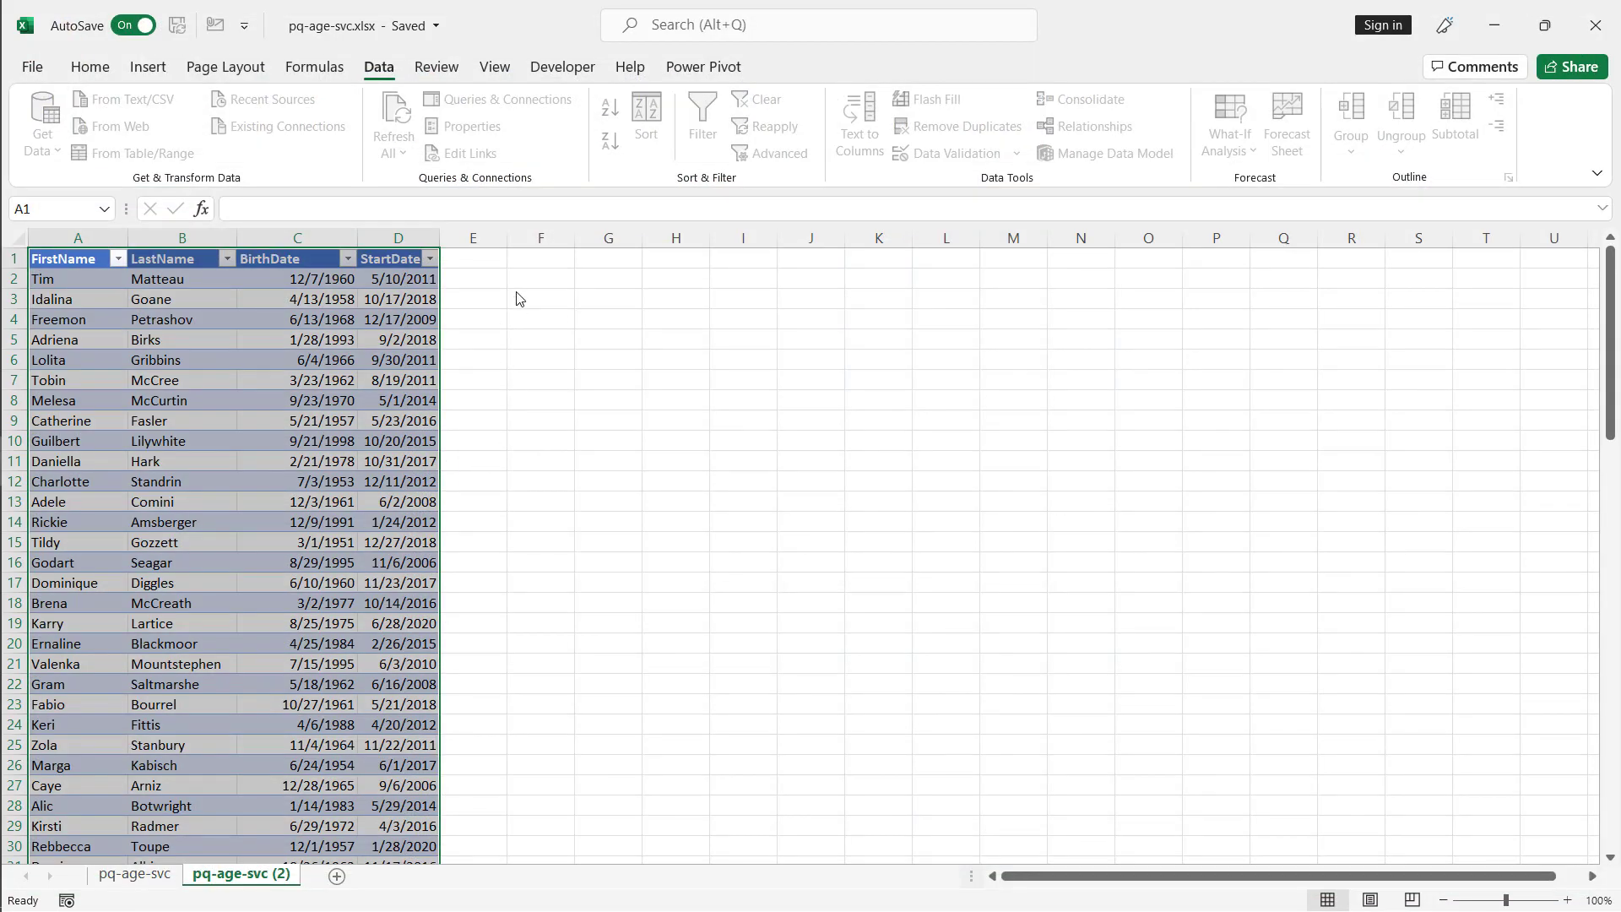
click(444, 494)
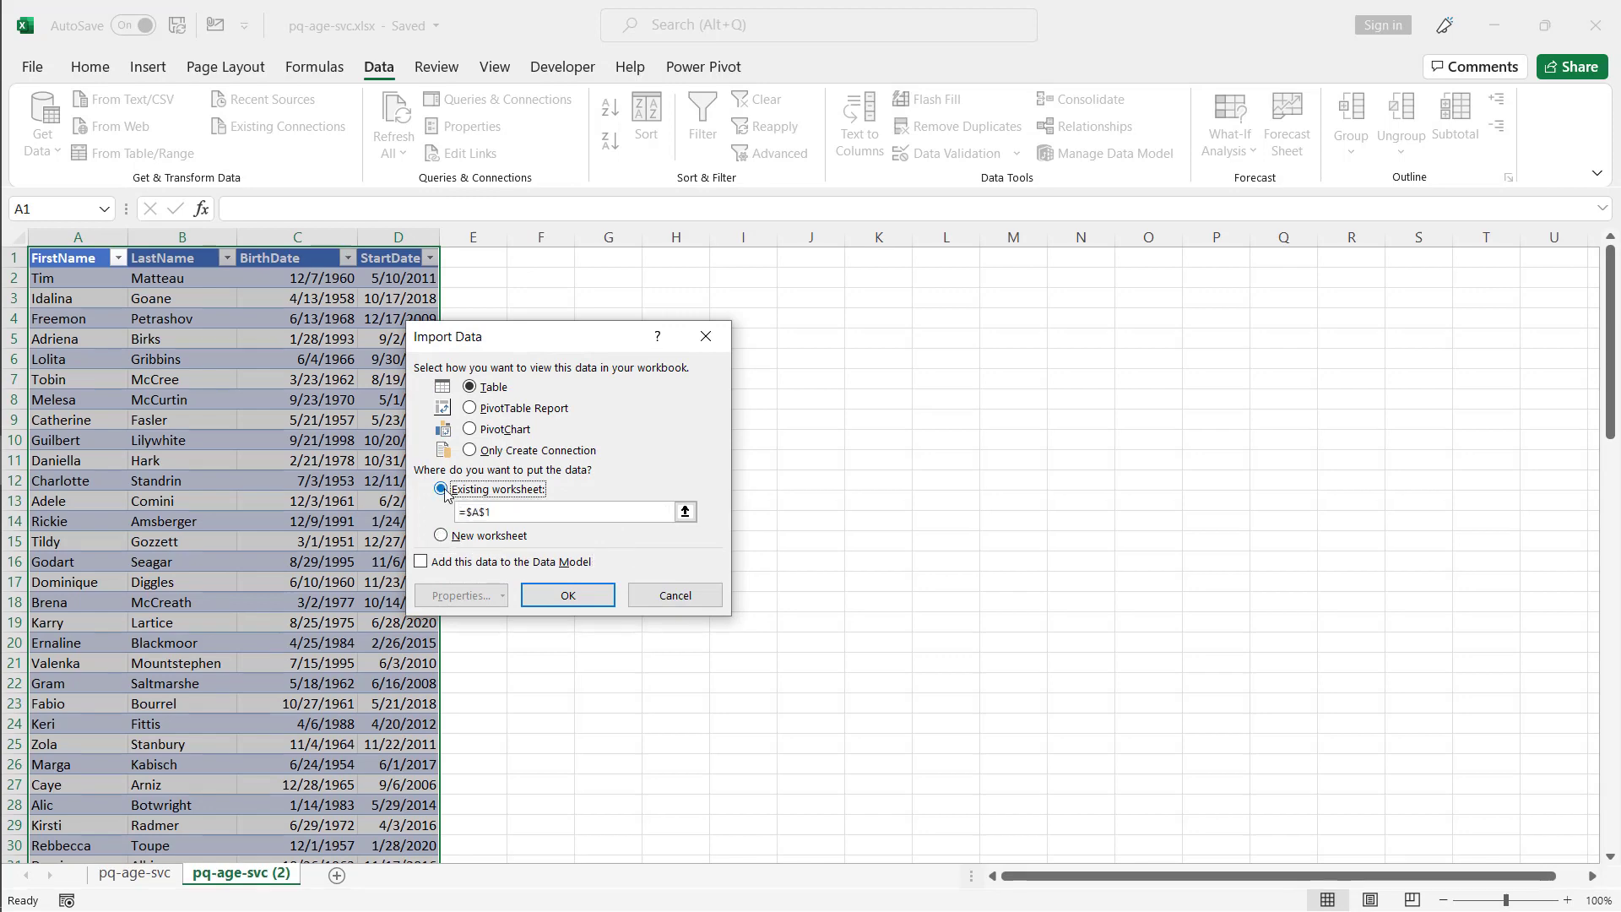
drag(527, 270, 528, 267)
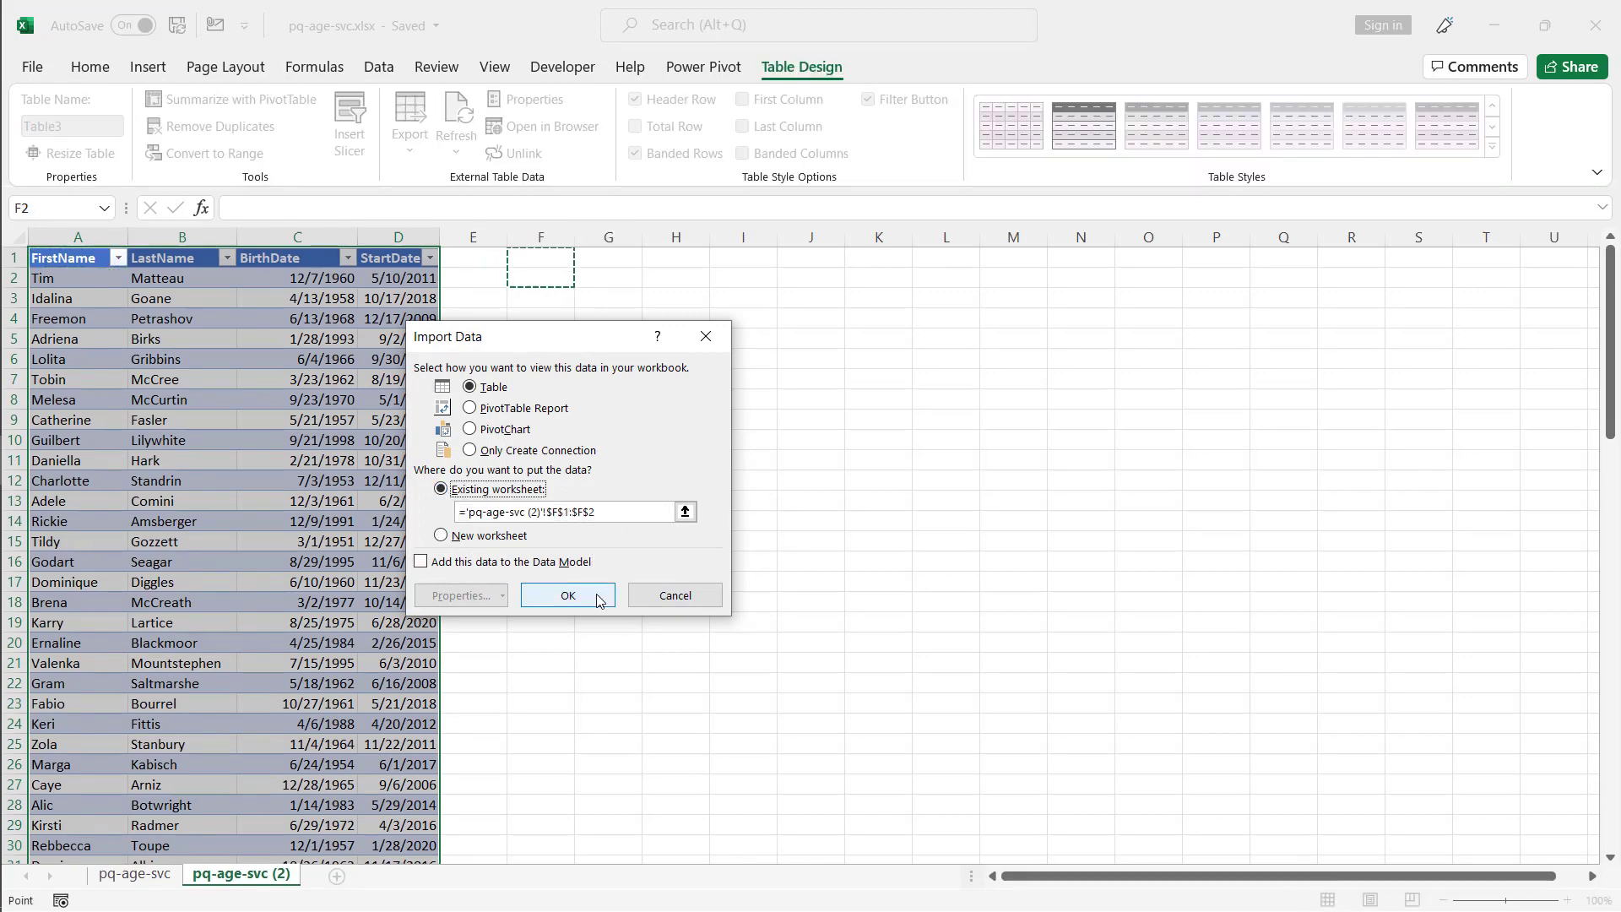
click(564, 593)
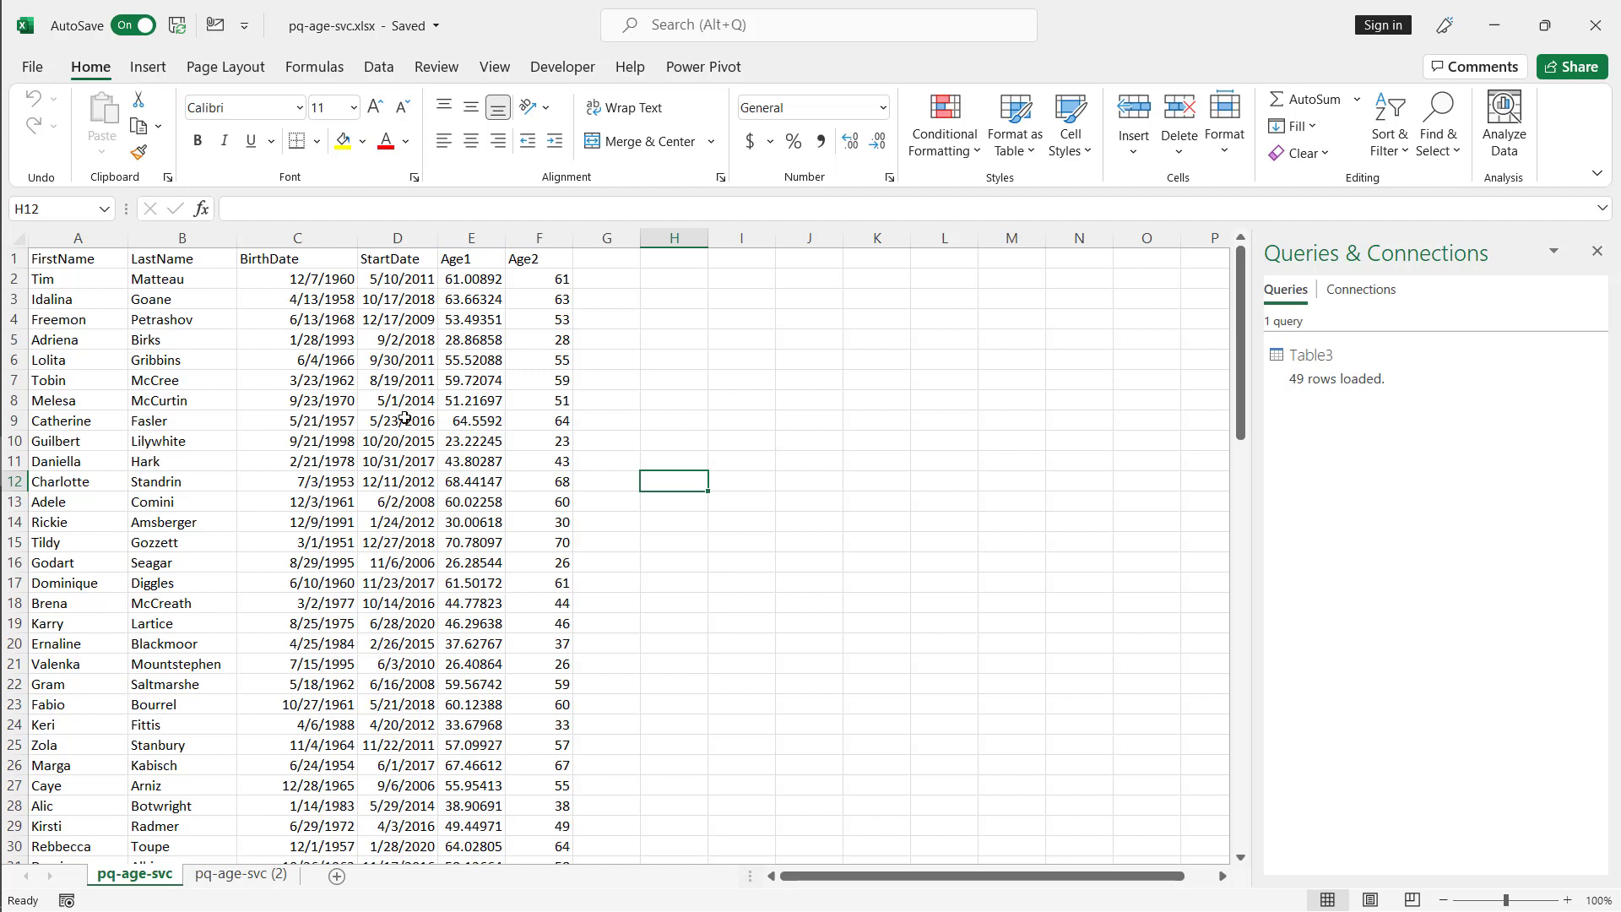
click(478, 277)
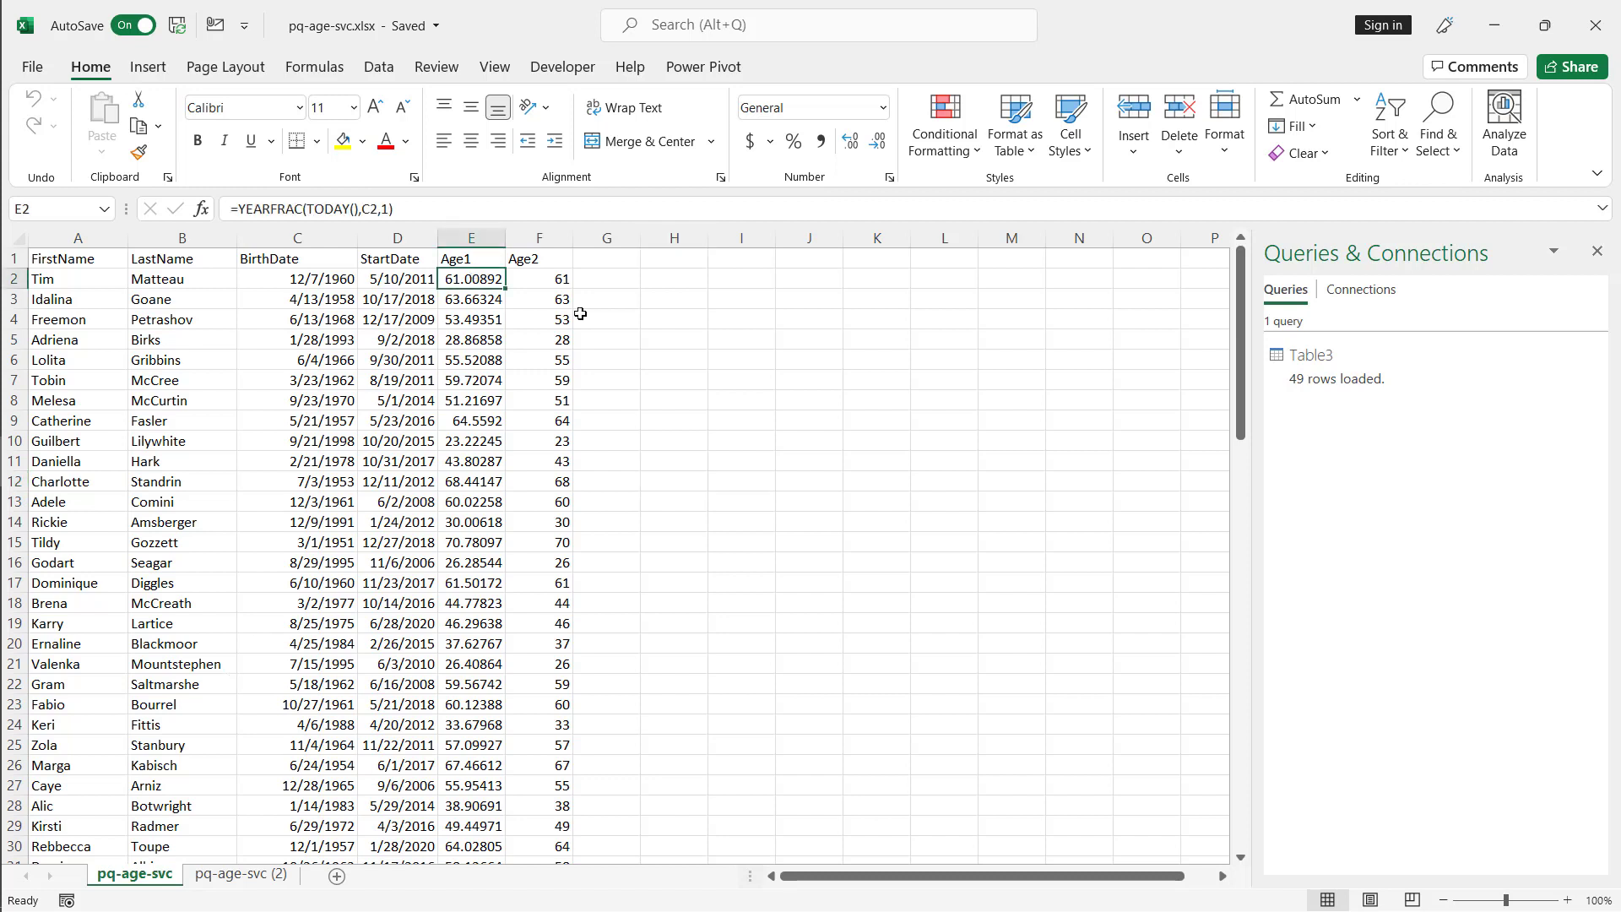
click(544, 283)
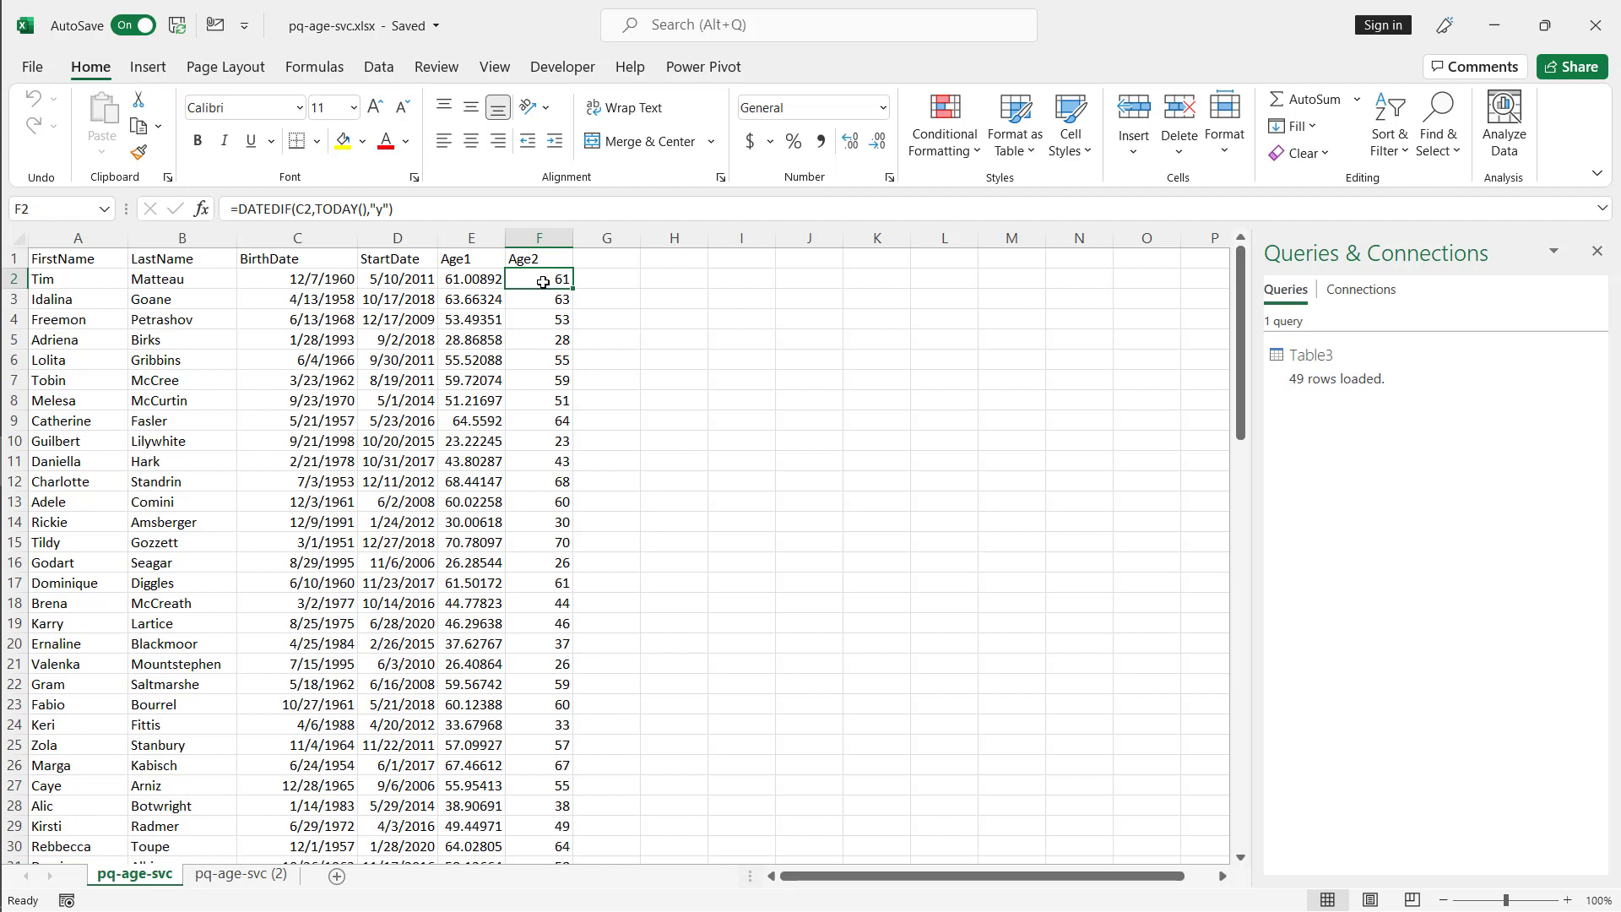
Step: Copy the pq-age-svc sheet and delete its StartDate, Age1 and Age2 columns
click(330, 499)
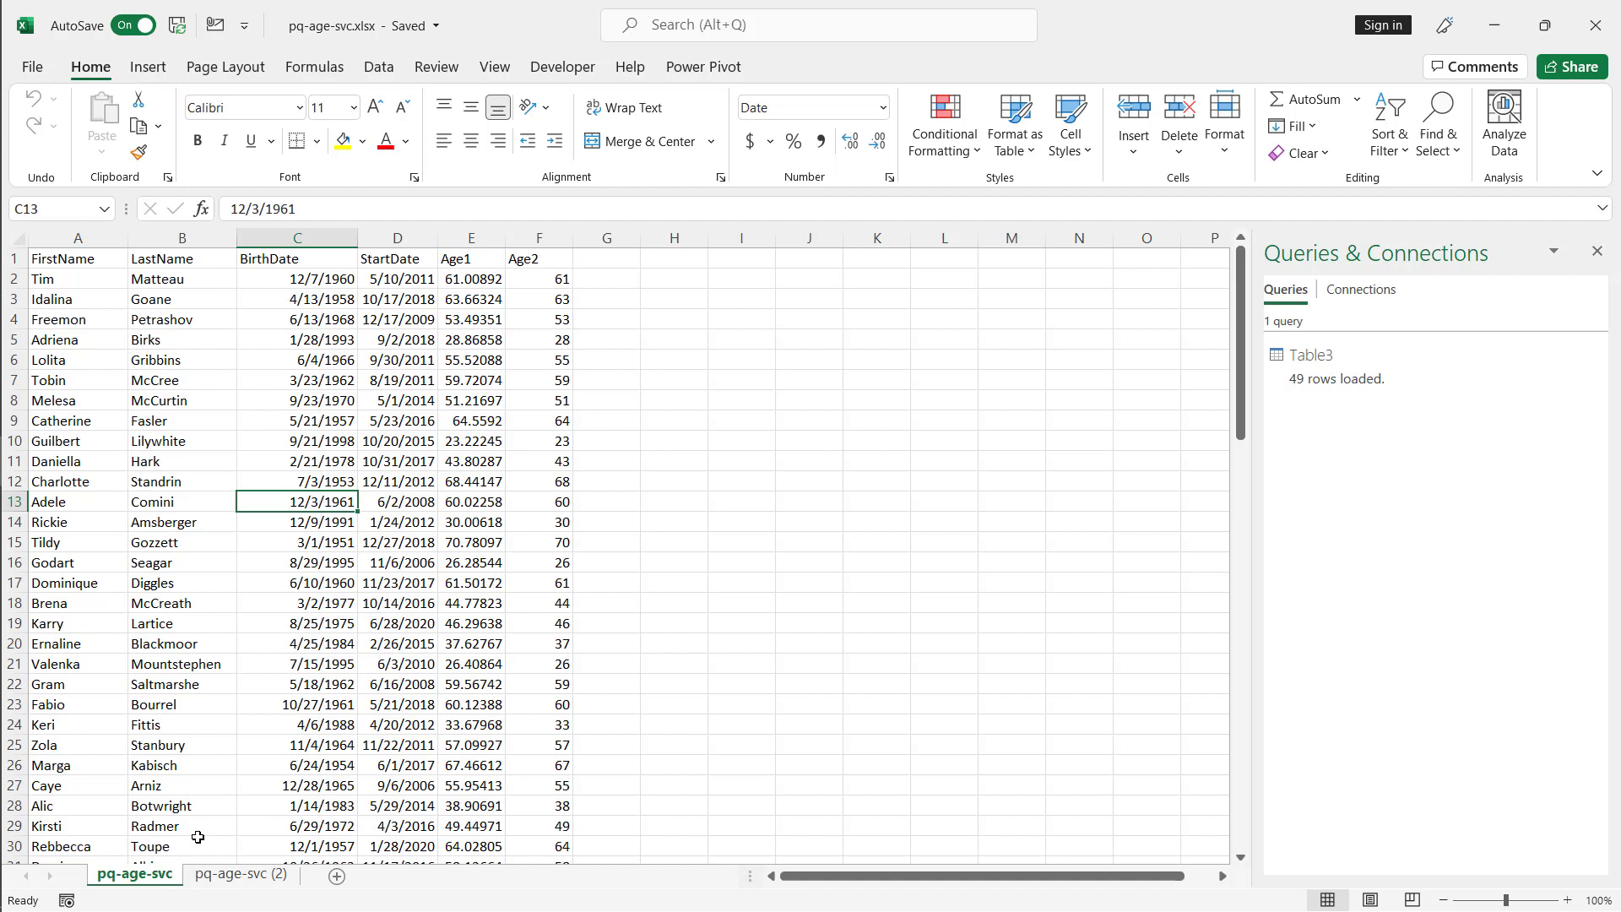
drag(164, 882, 347, 860)
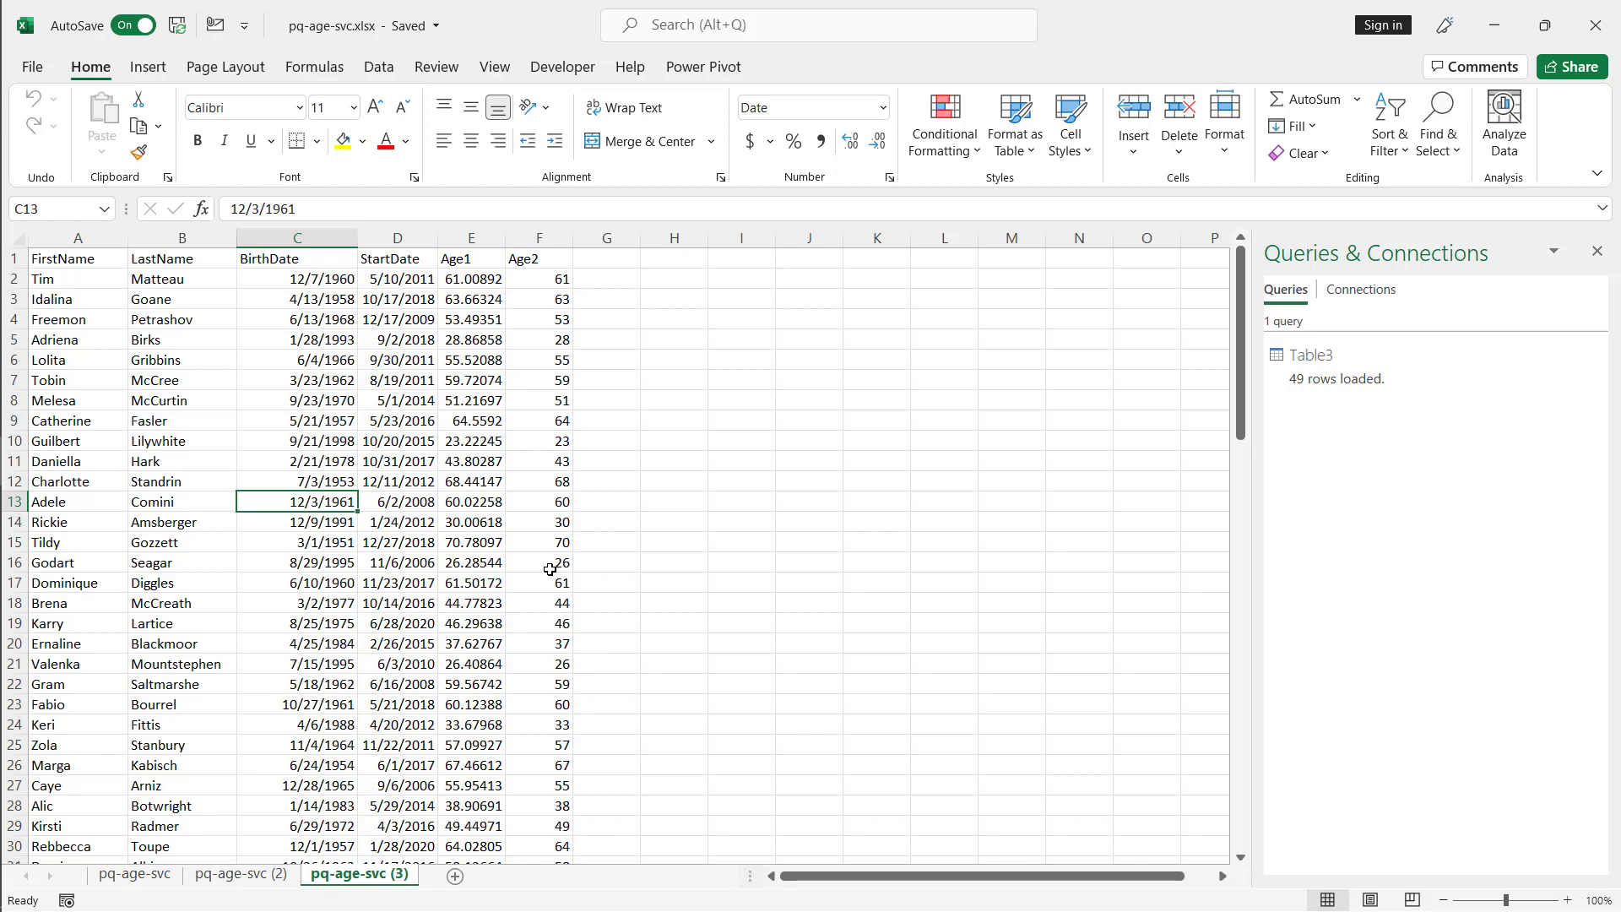
drag(397, 238, 534, 244)
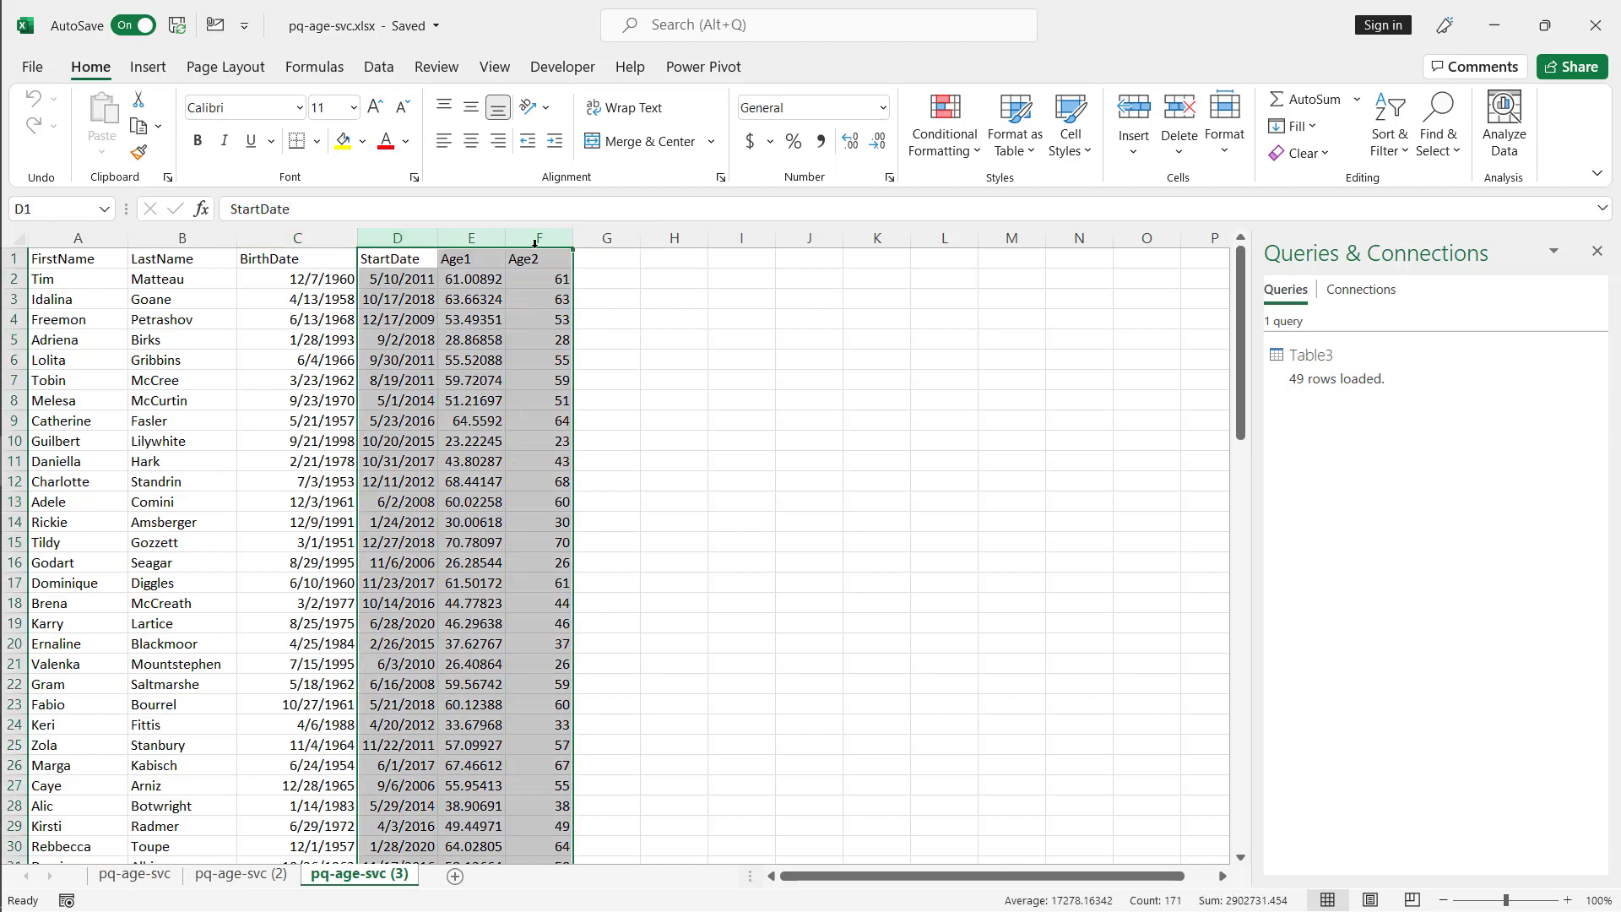
right_click(534, 244)
click(626, 469)
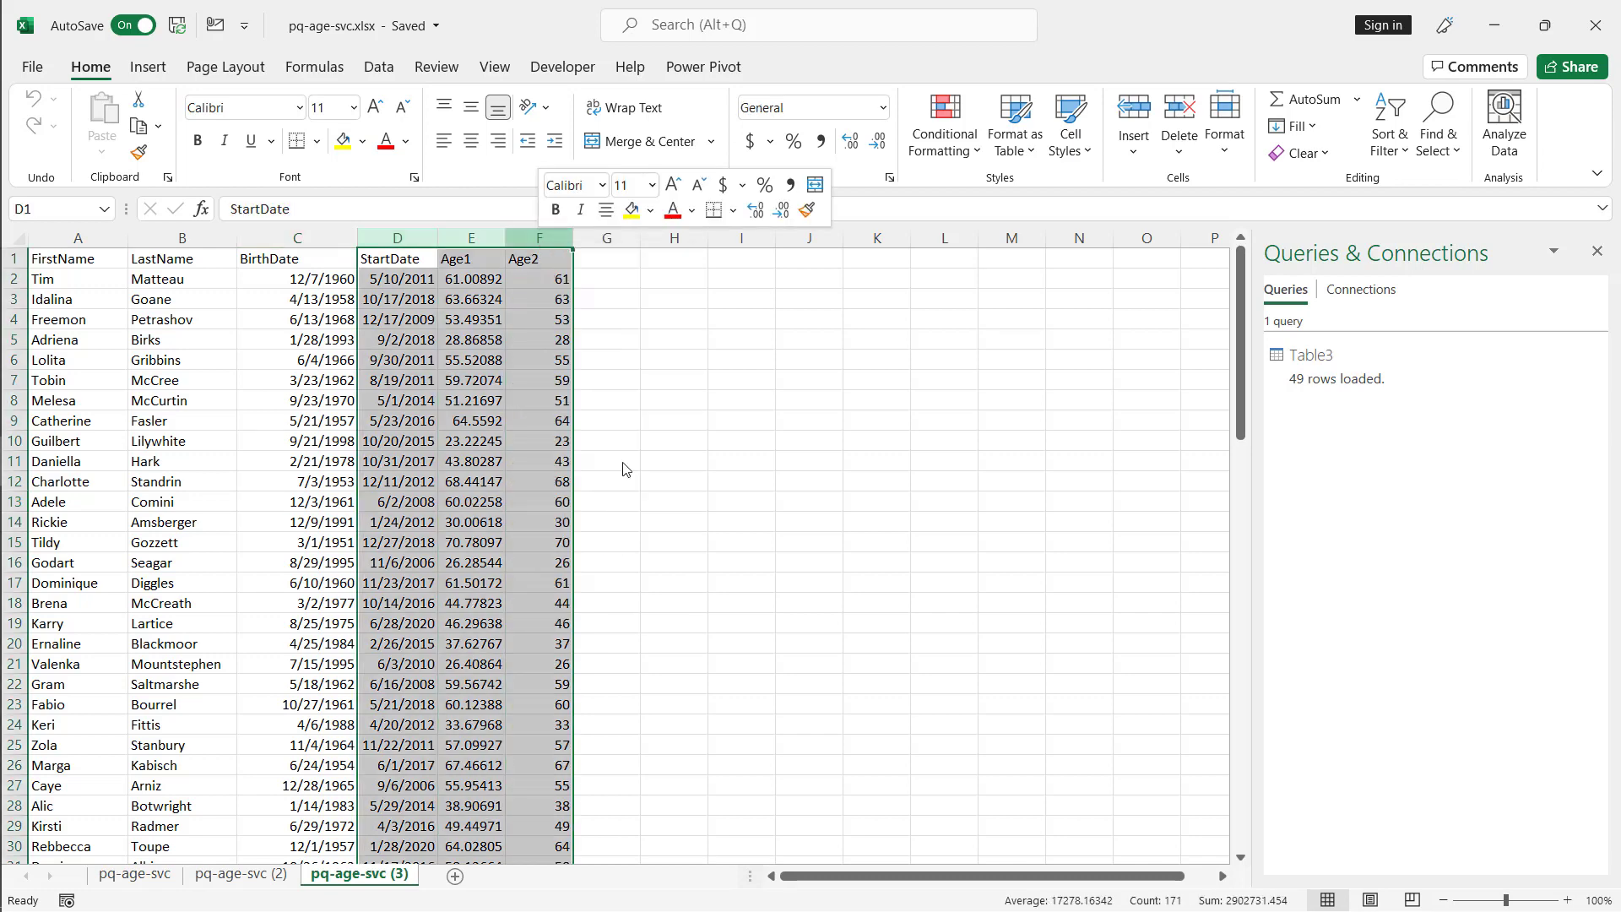
Step: Create a Power Query table from range A1:C50 with headers
click(206, 503)
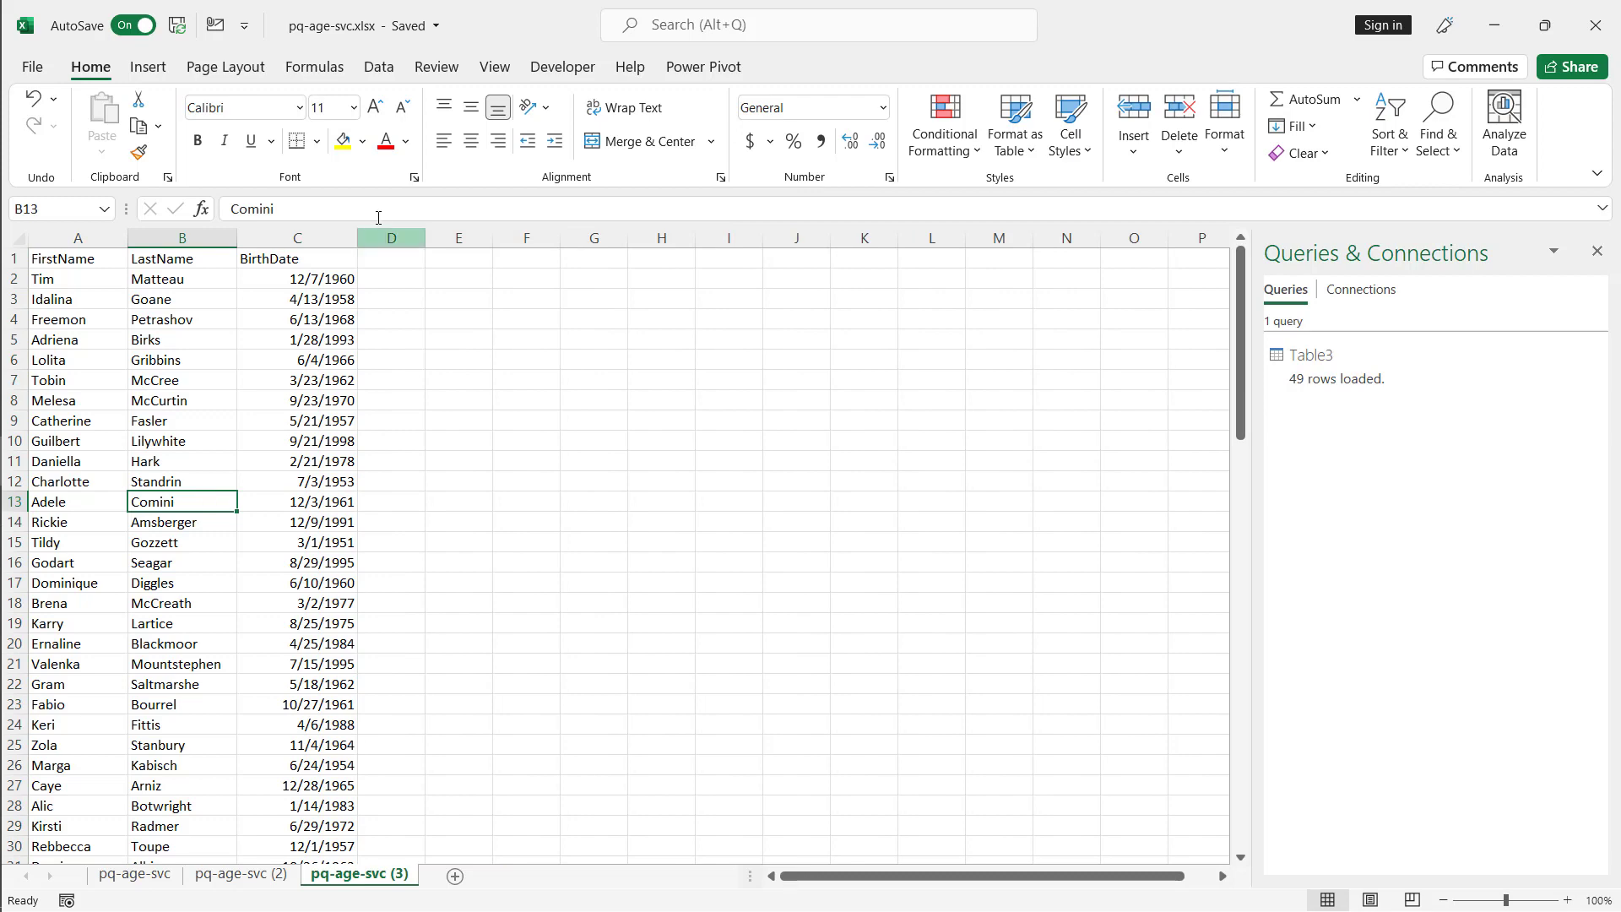
click(379, 68)
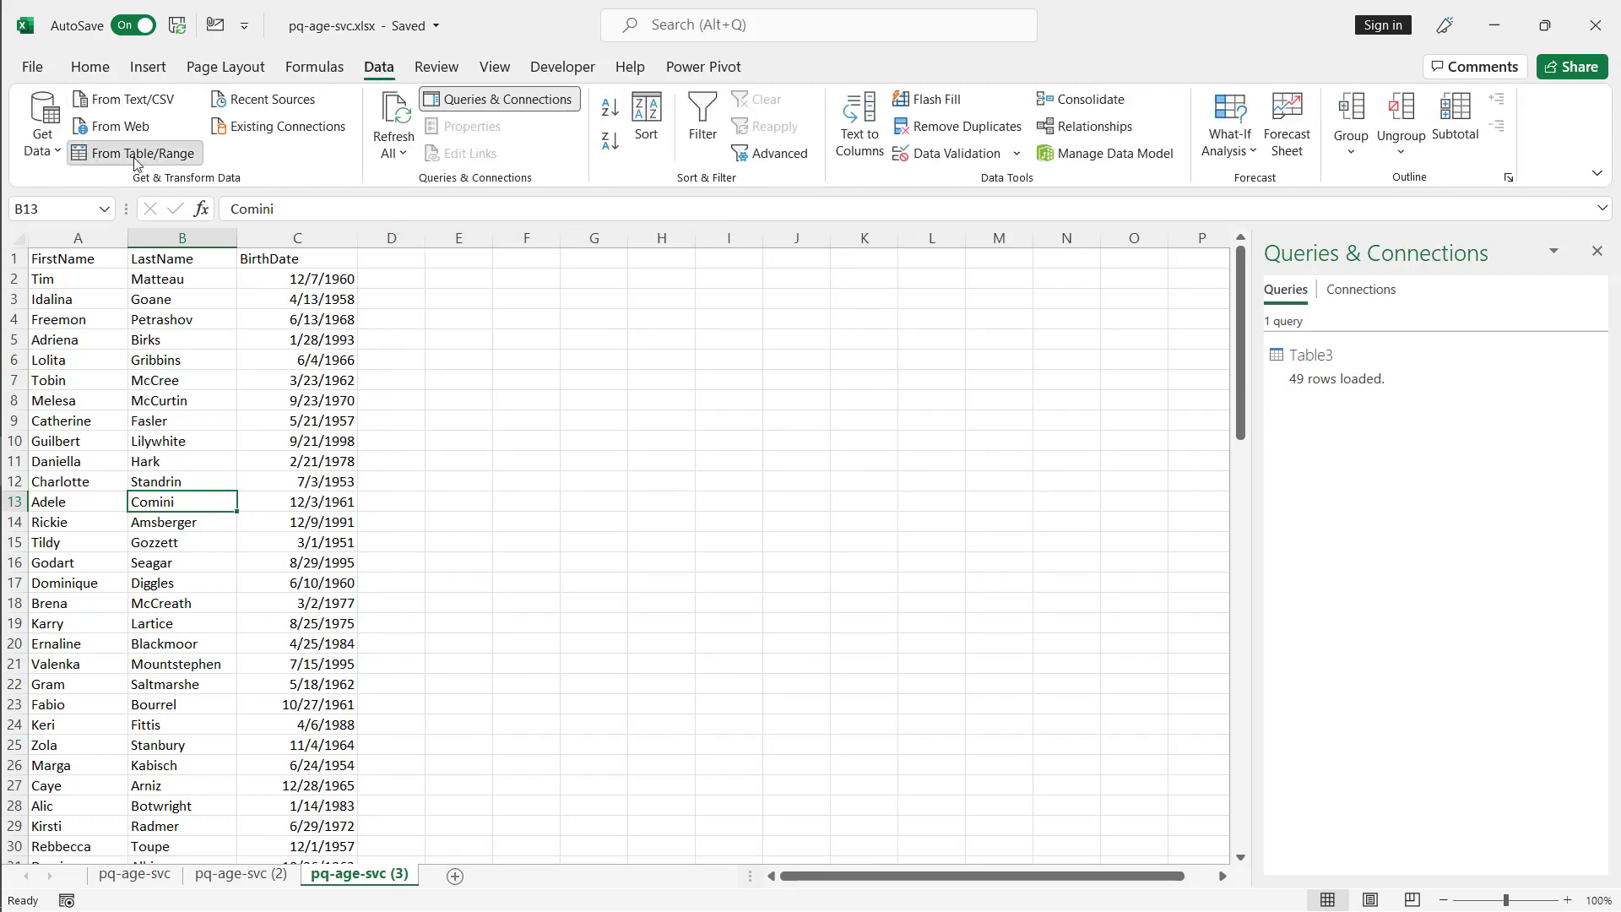
click(135, 153)
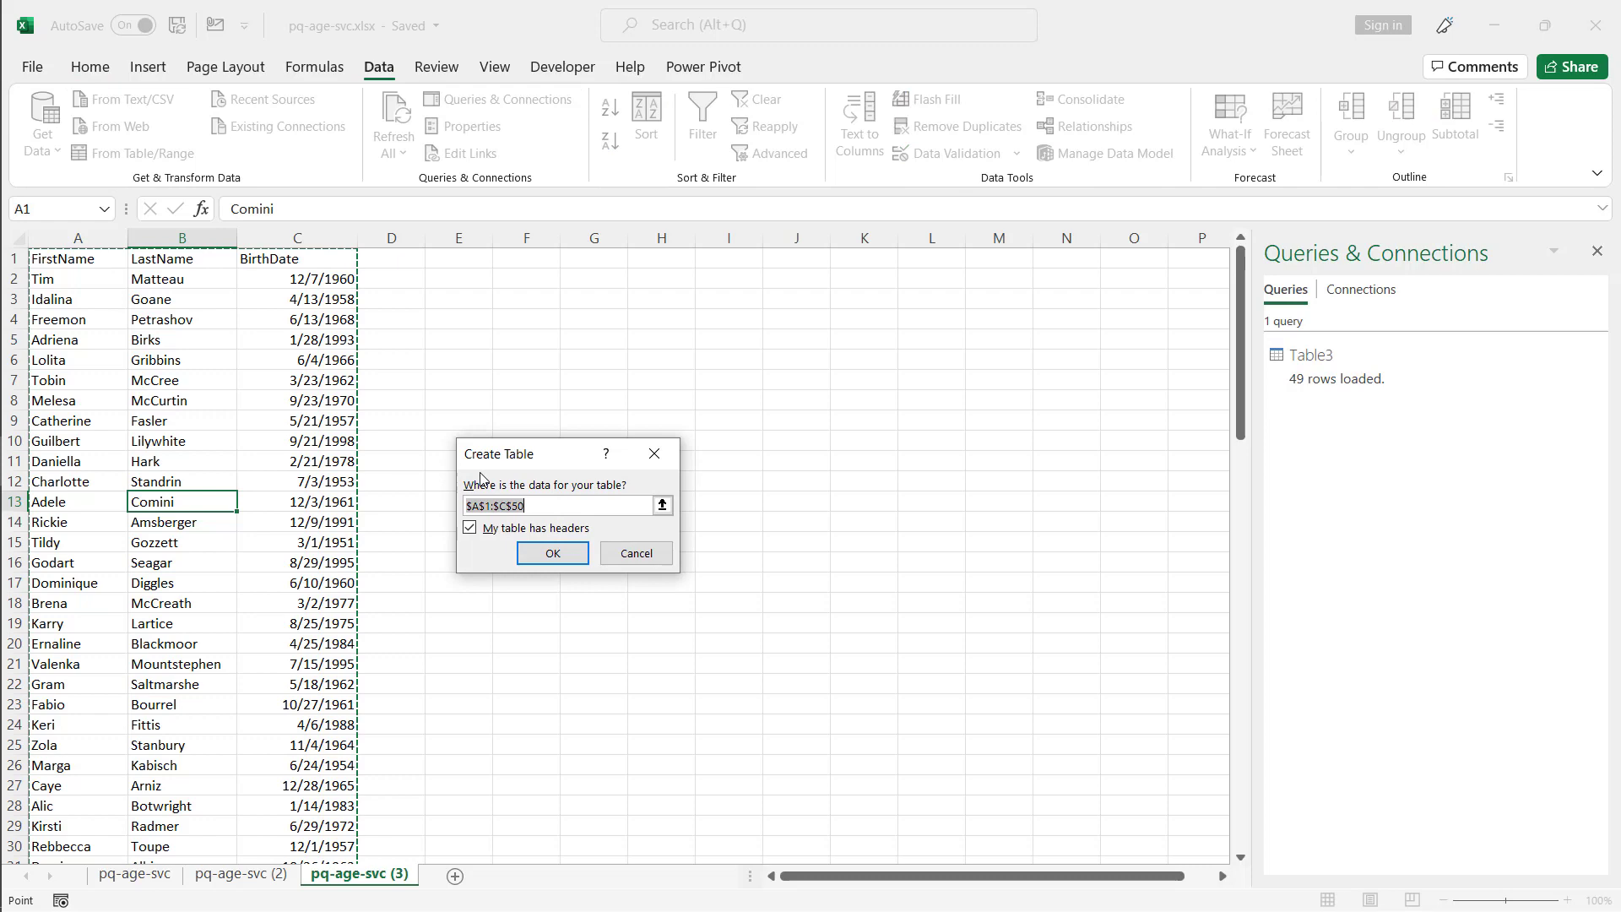
click(528, 557)
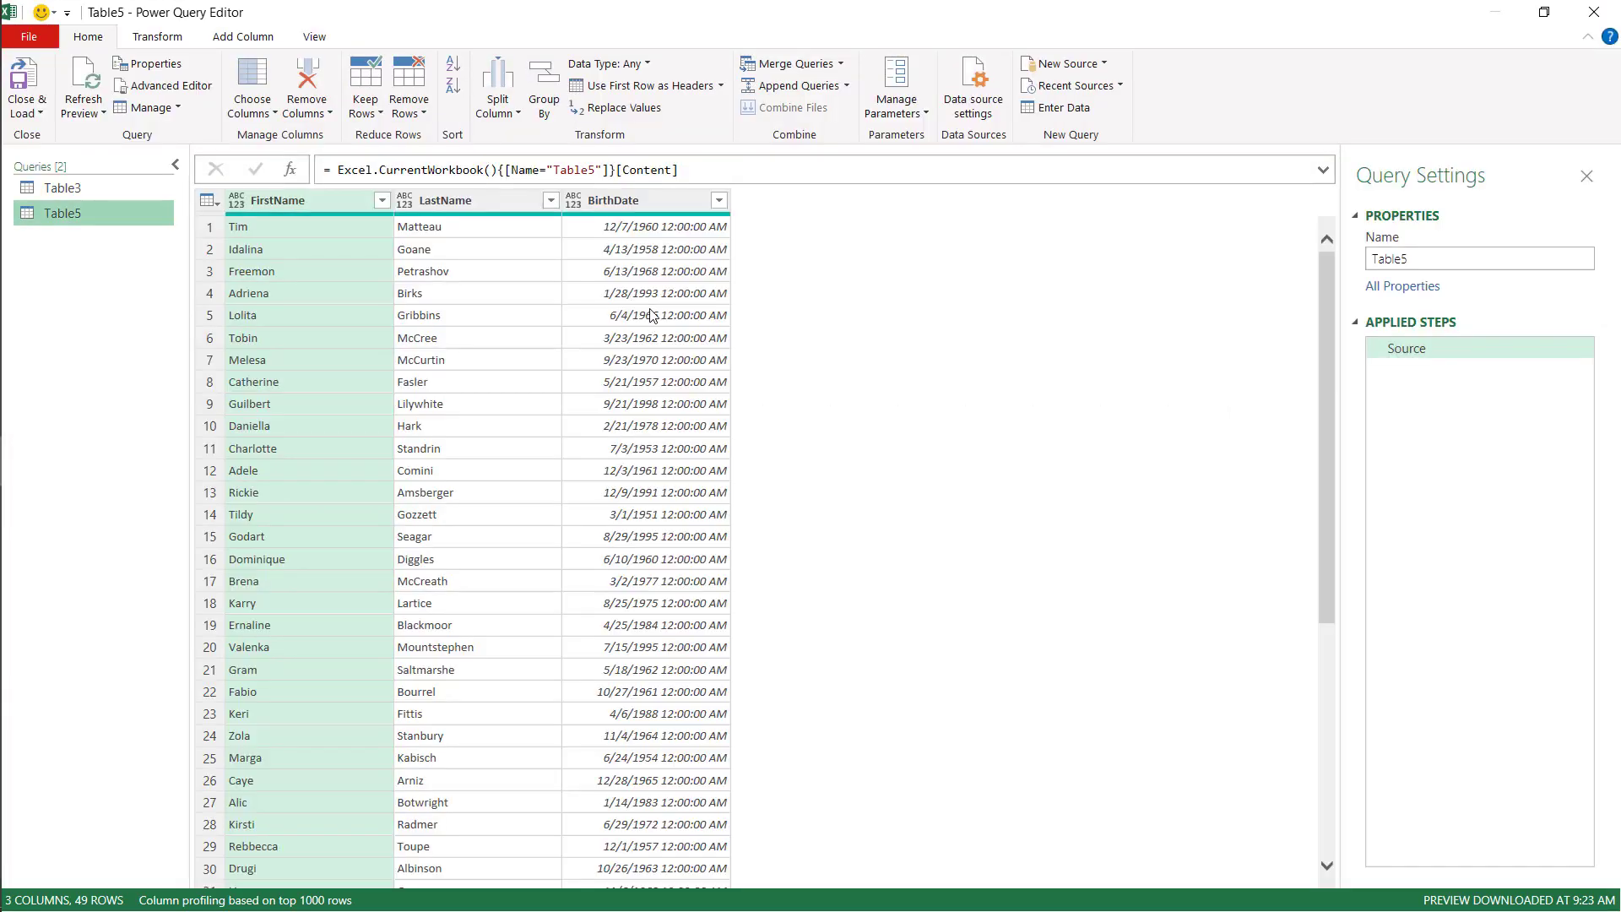
Step: Add an Age column from BirthDate and convert it to total years
click(647, 226)
click(228, 37)
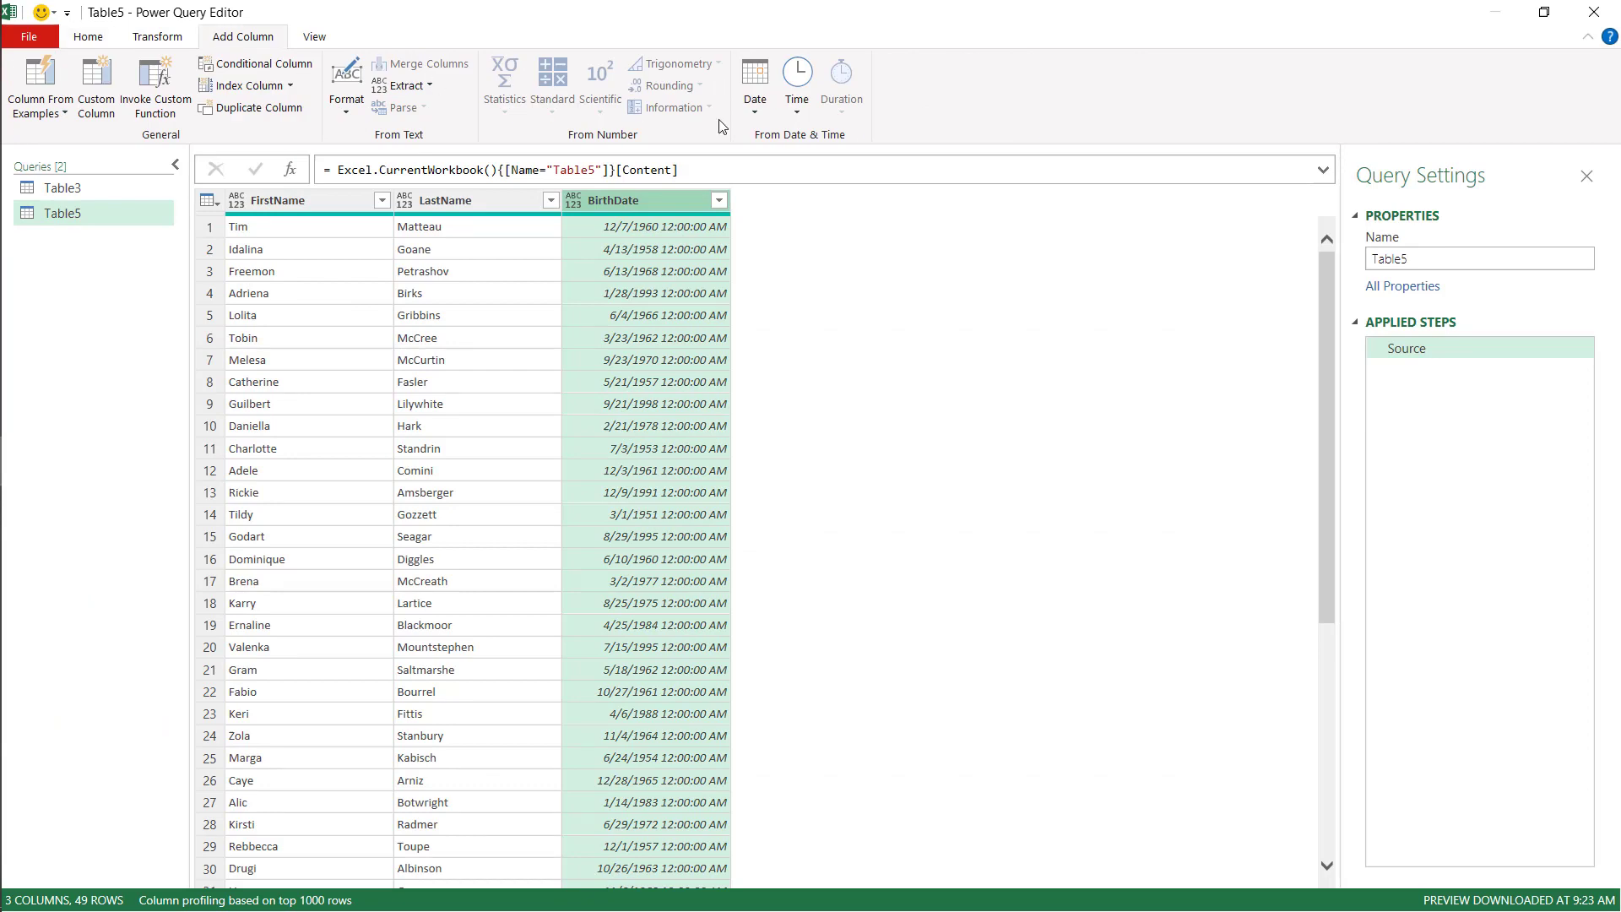
click(754, 92)
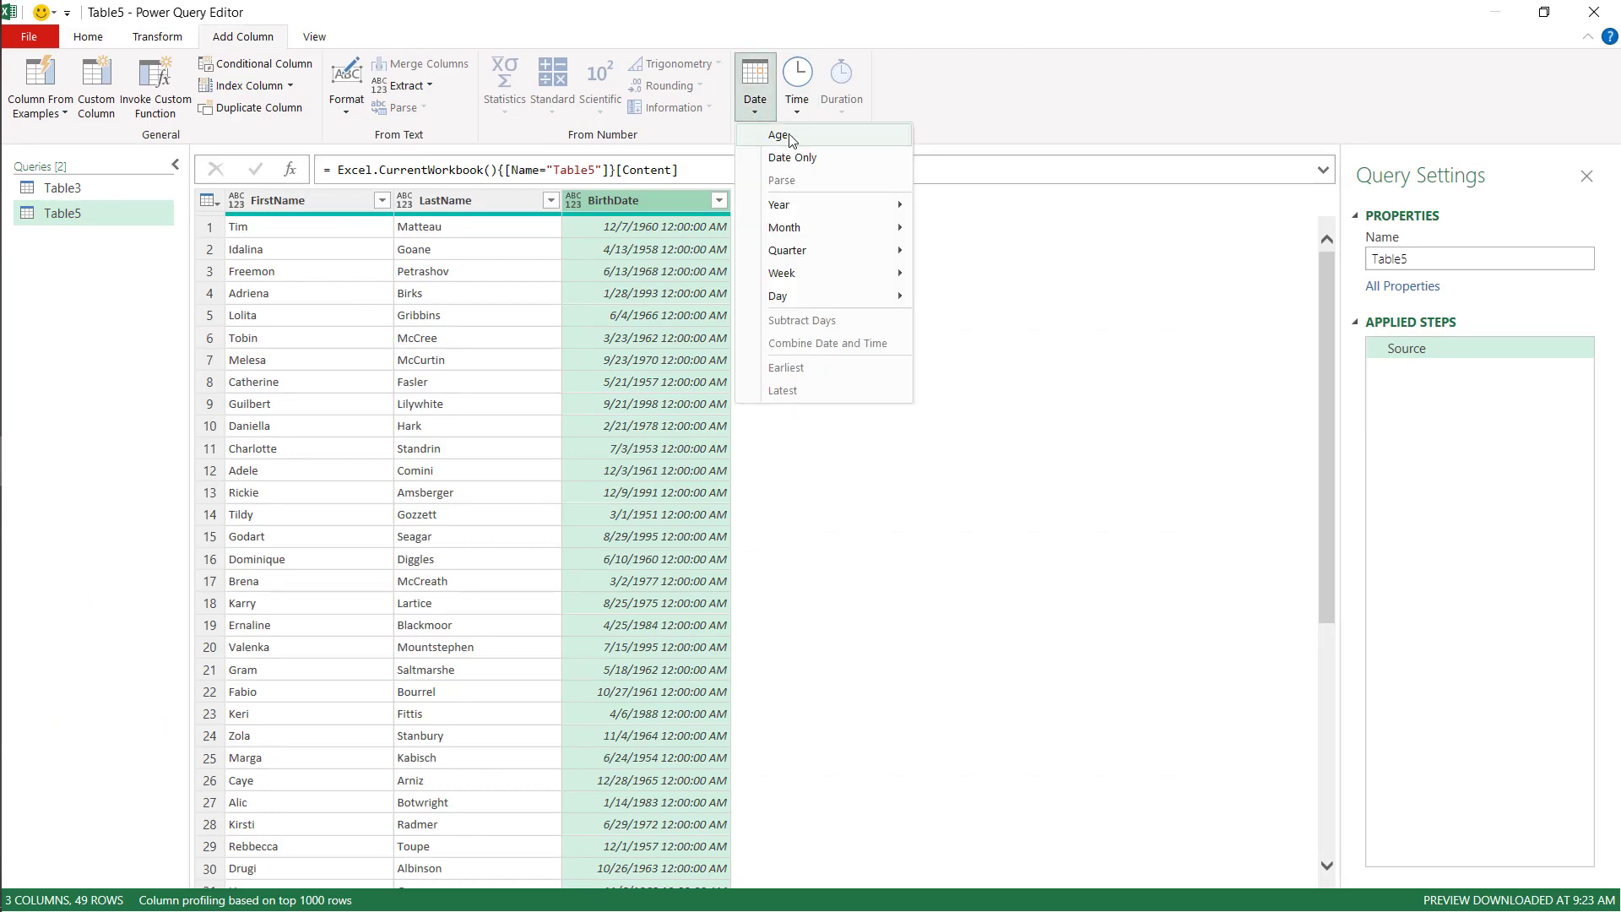
click(781, 132)
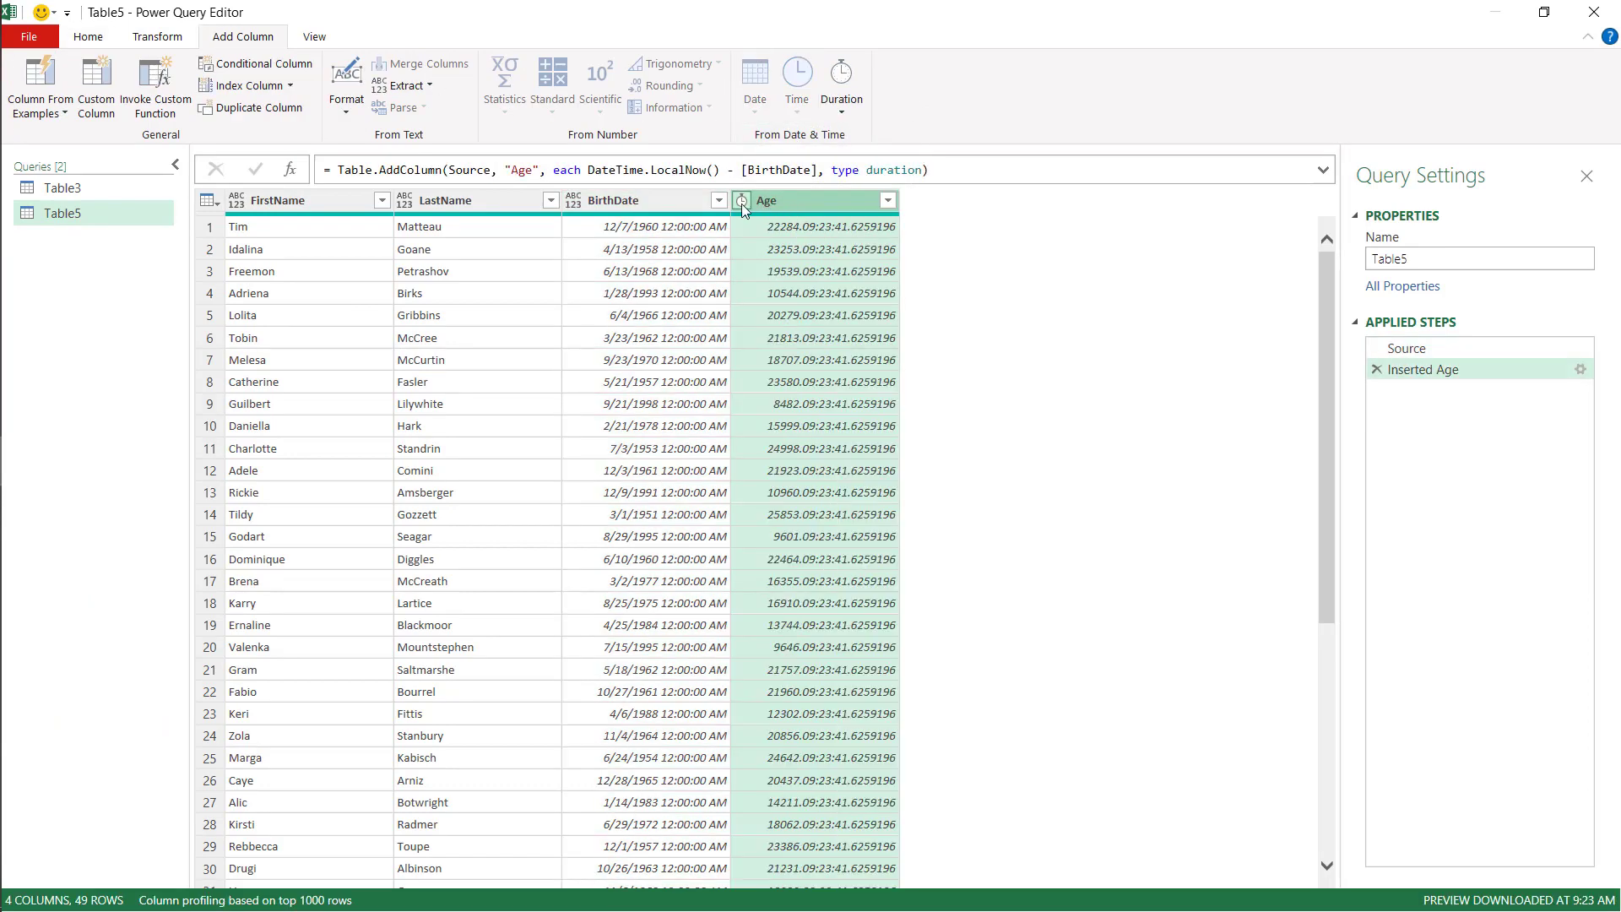
click(168, 36)
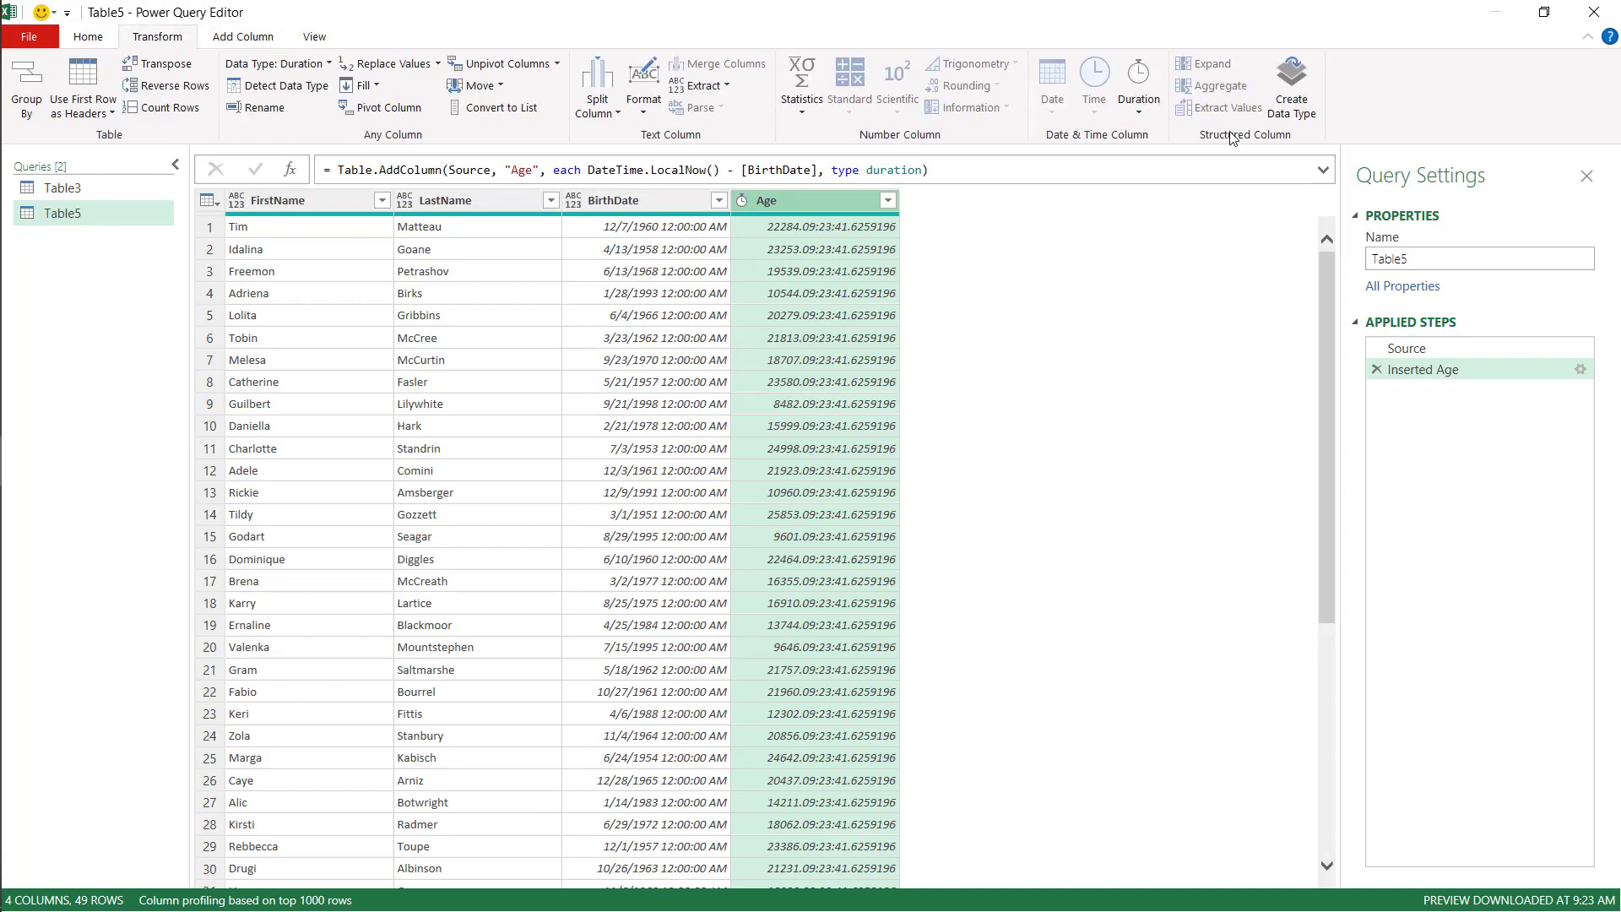
click(1138, 111)
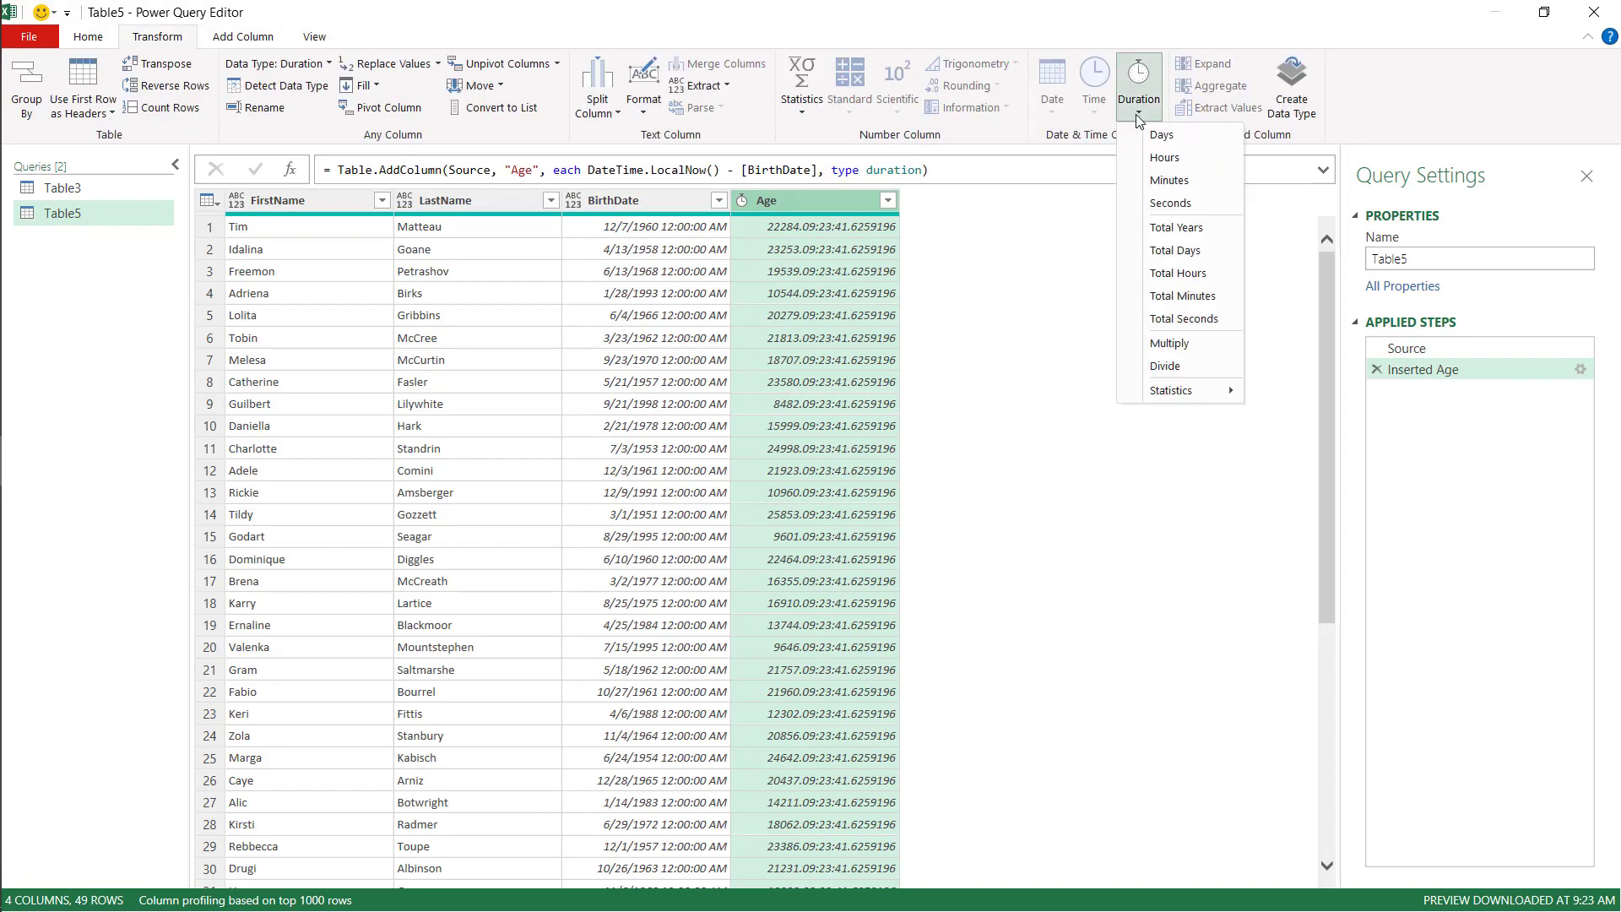
click(1186, 227)
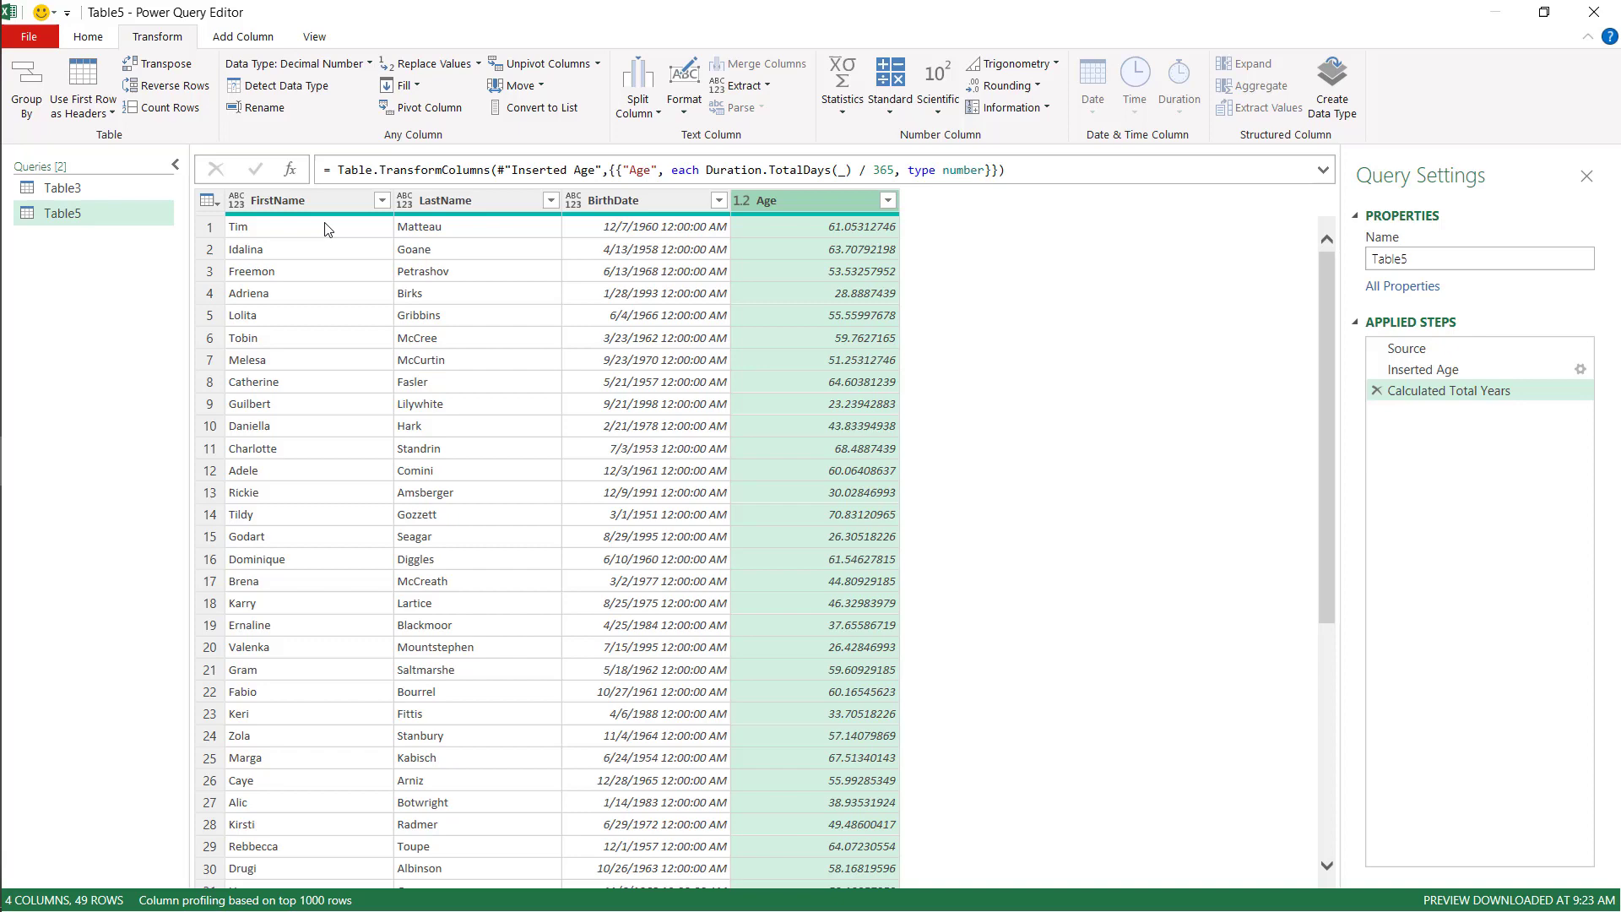
Step: Open Close & Load To for the Table5 query
click(97, 38)
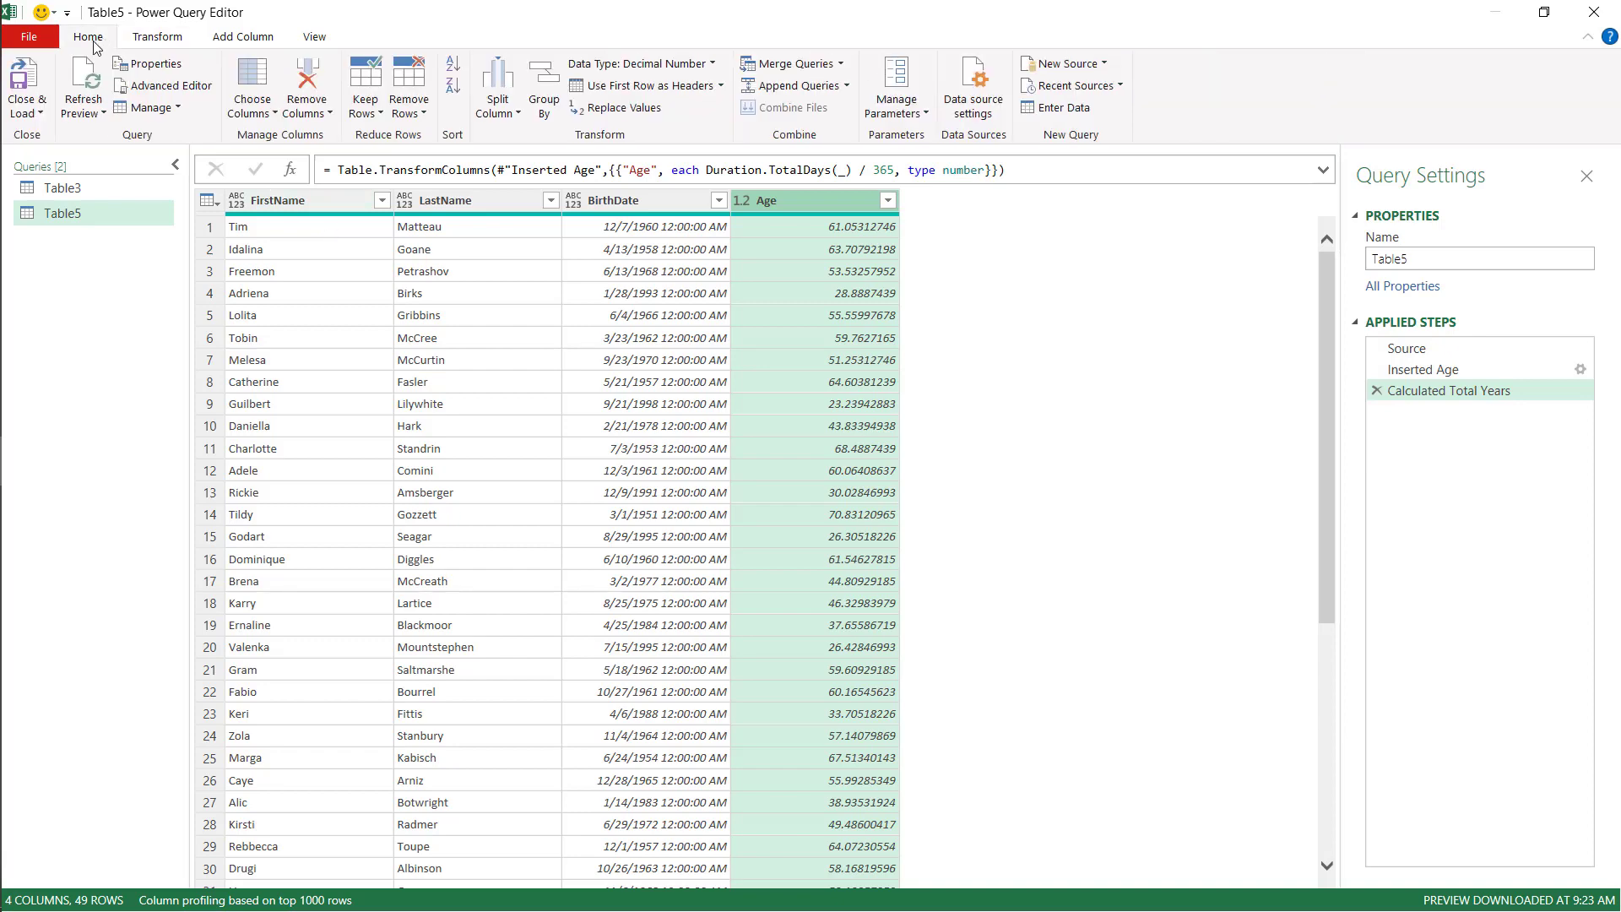
click(34, 113)
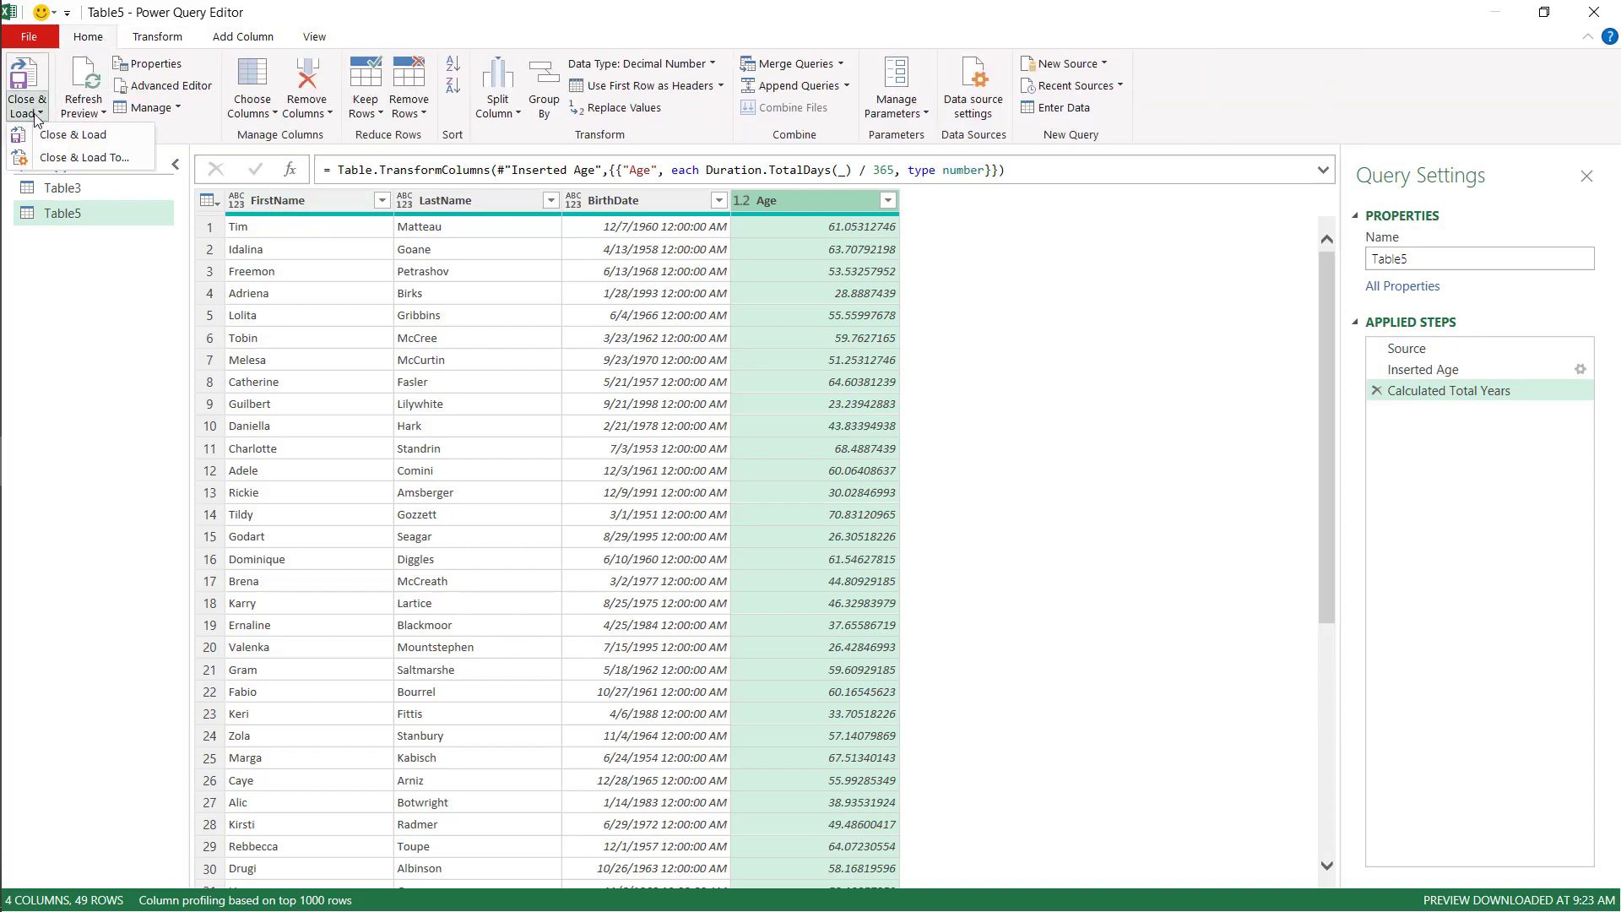
click(86, 166)
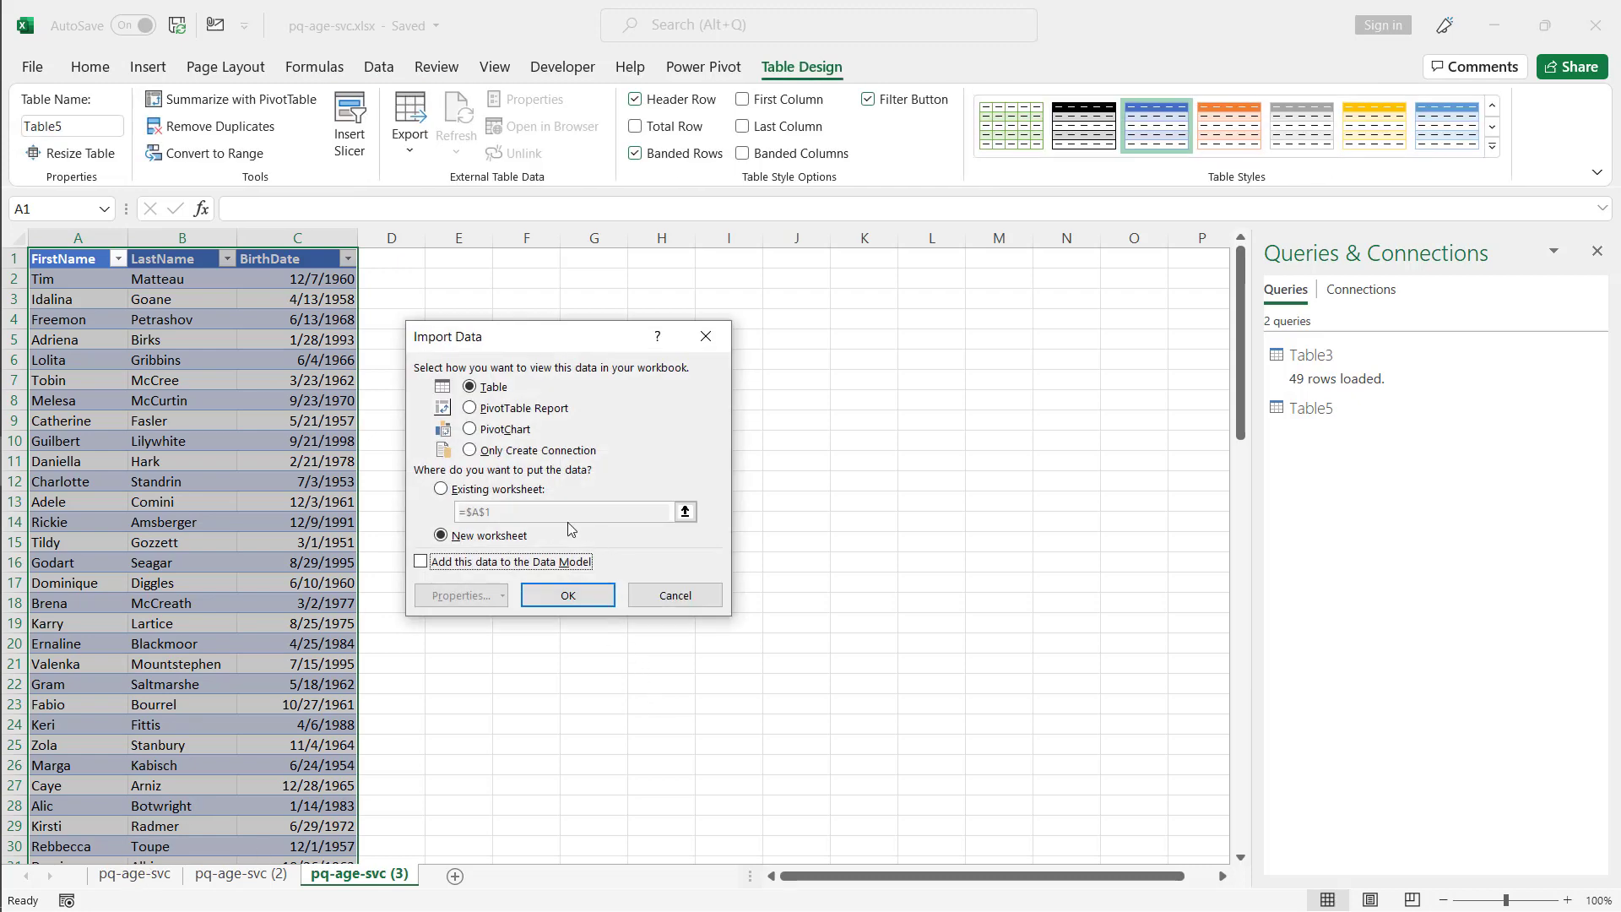
Step: Load Table5 onto the pq-age-svc sheet at cell H1
click(440, 491)
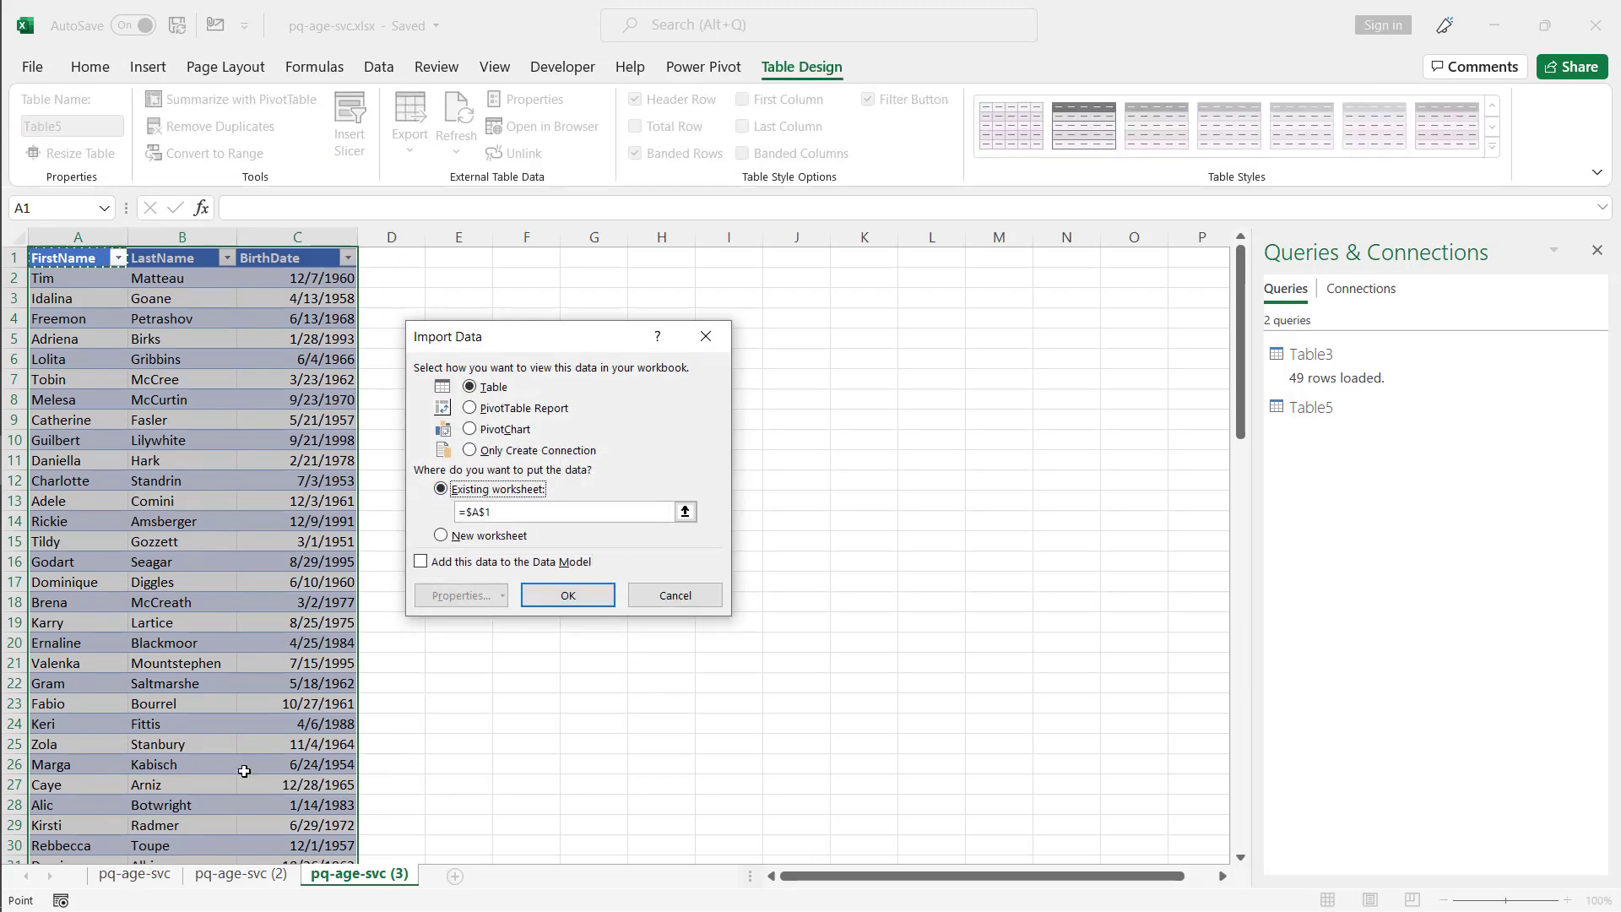
click(133, 875)
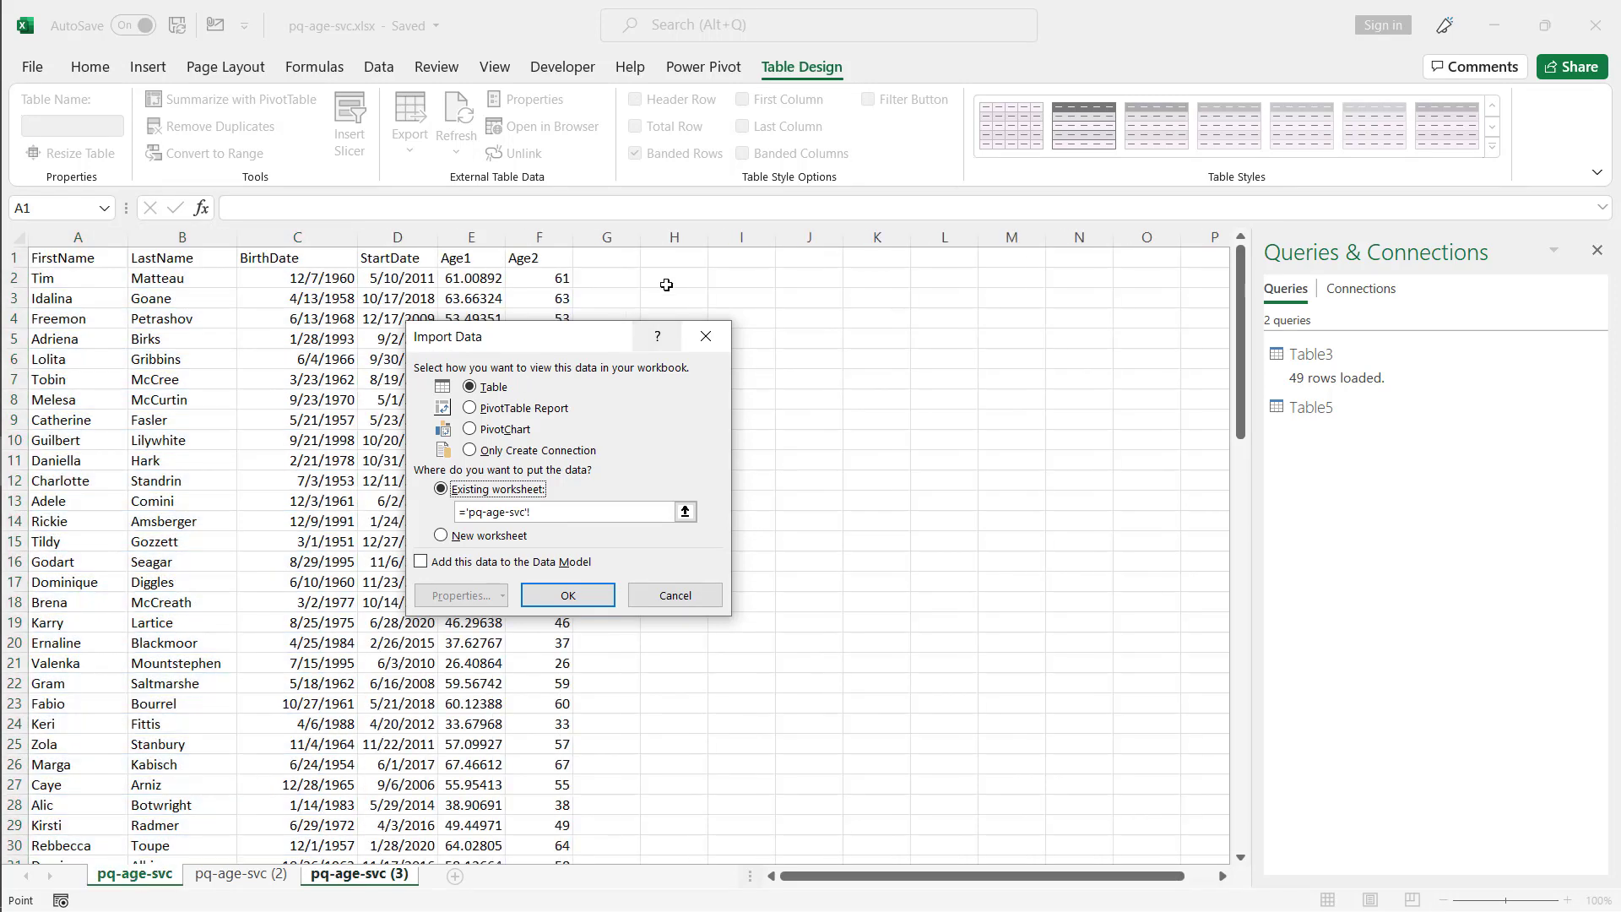
click(677, 258)
click(568, 595)
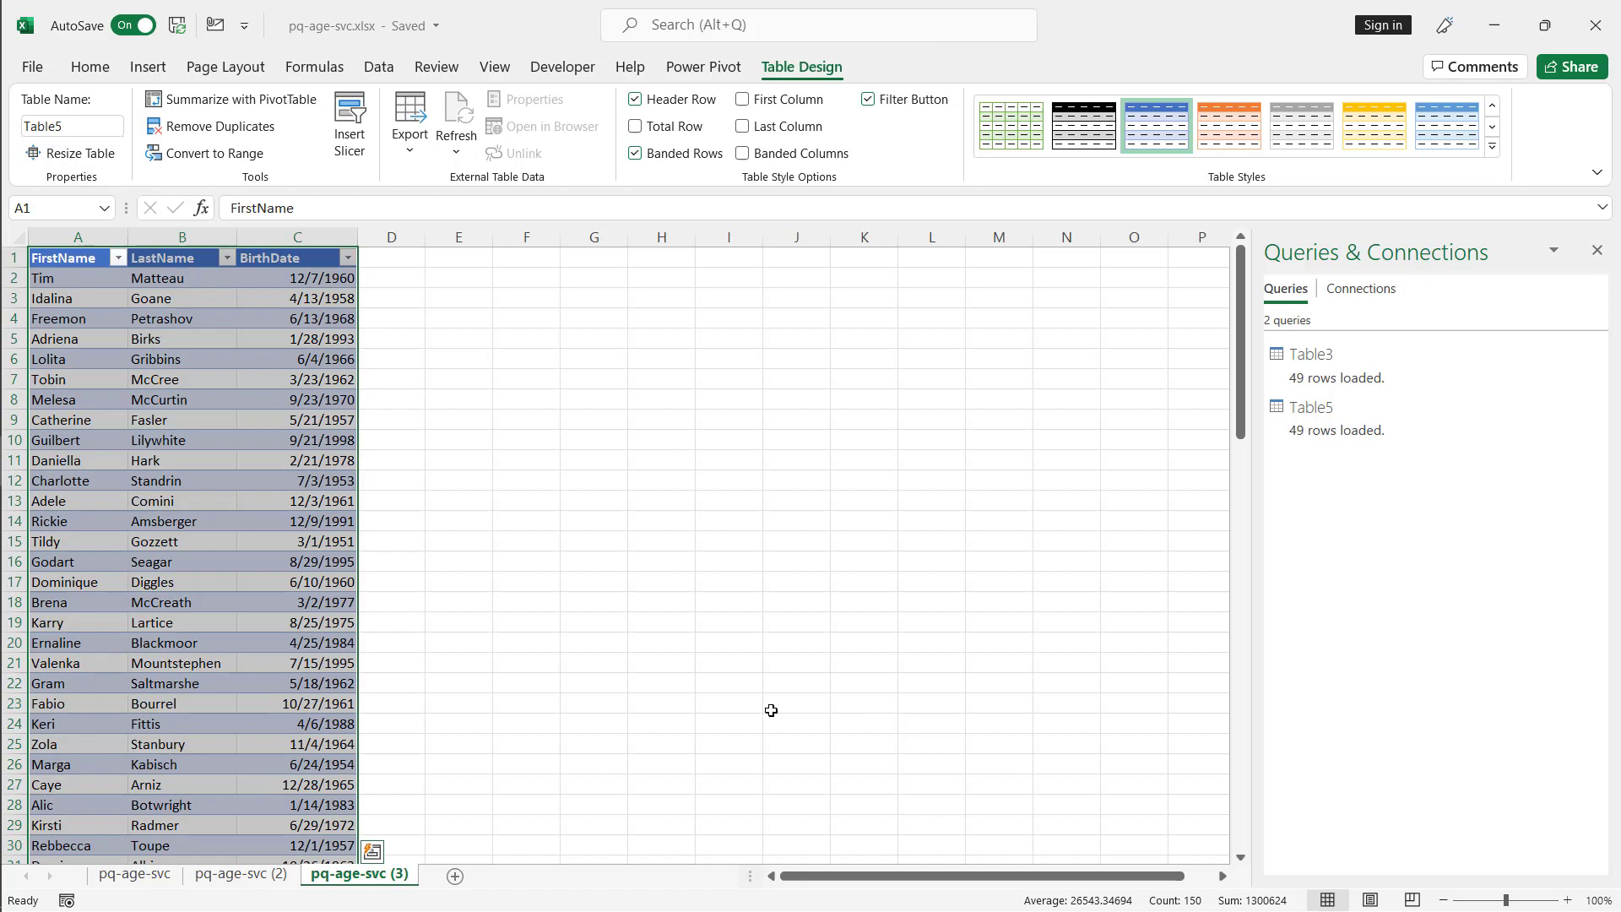
Step: Compare the Age1 value in E2 with the query's Age in K2
click(133, 875)
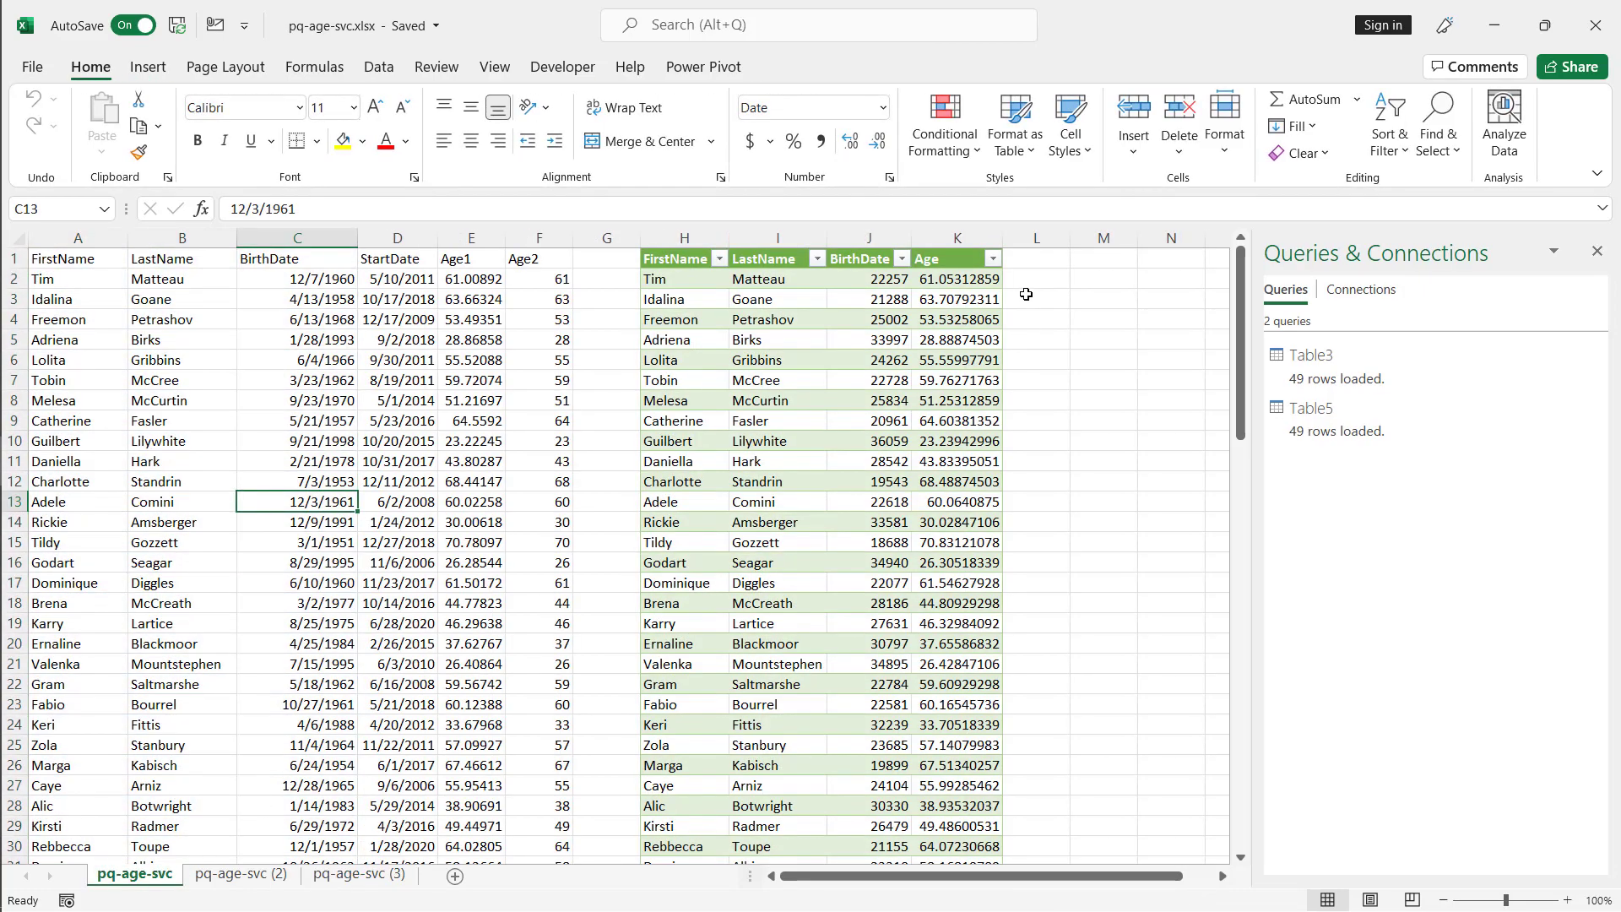
click(484, 278)
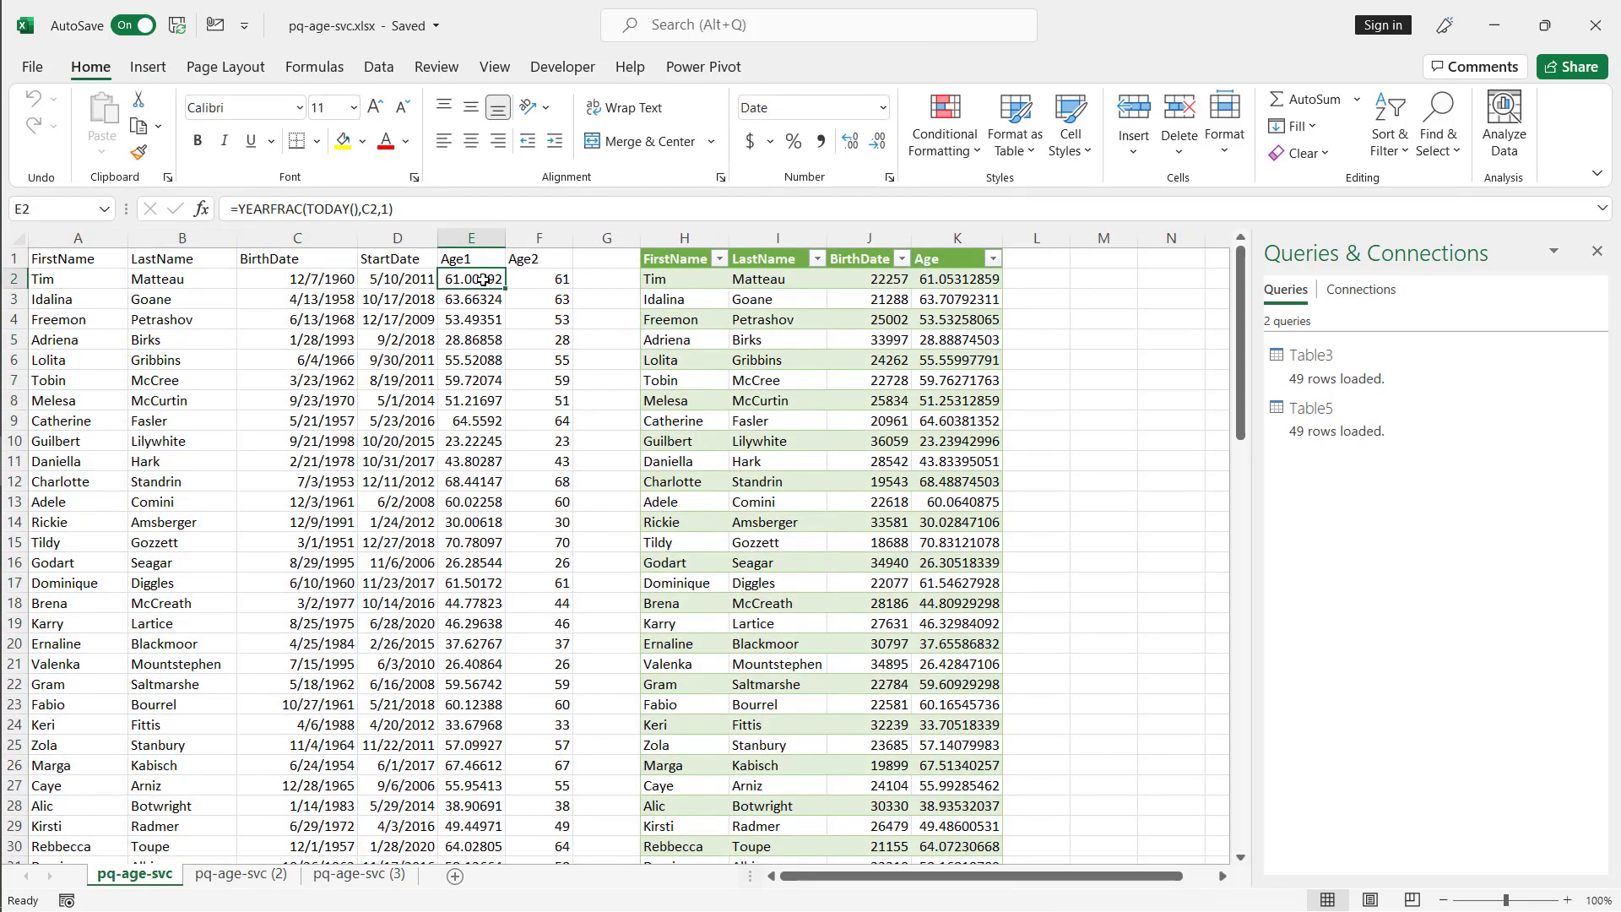
click(950, 280)
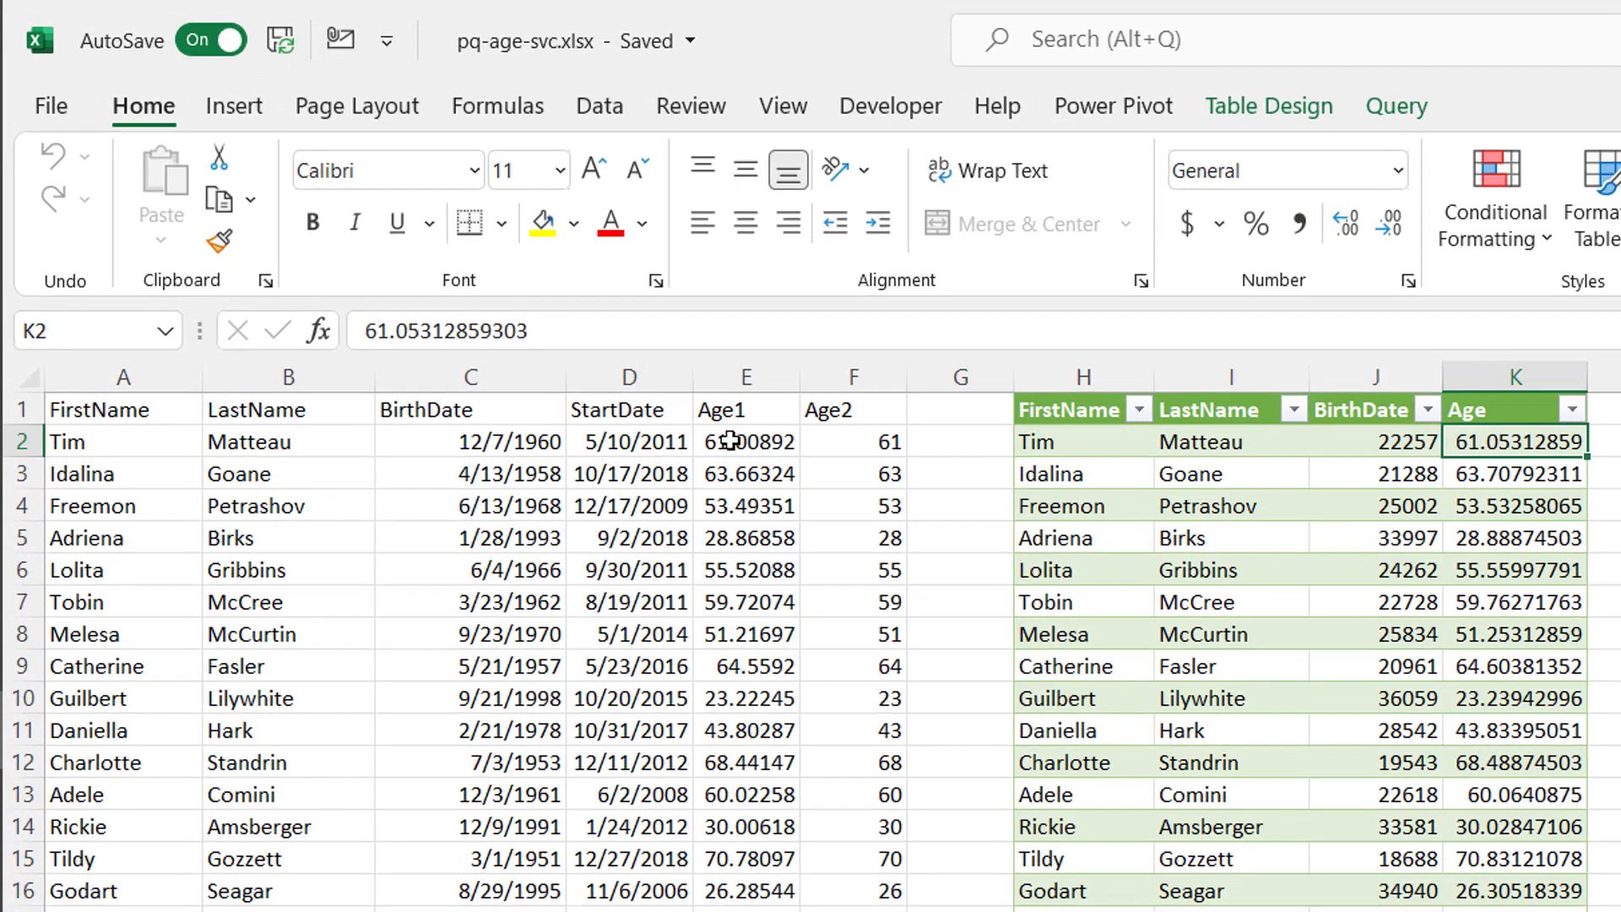
click(634, 382)
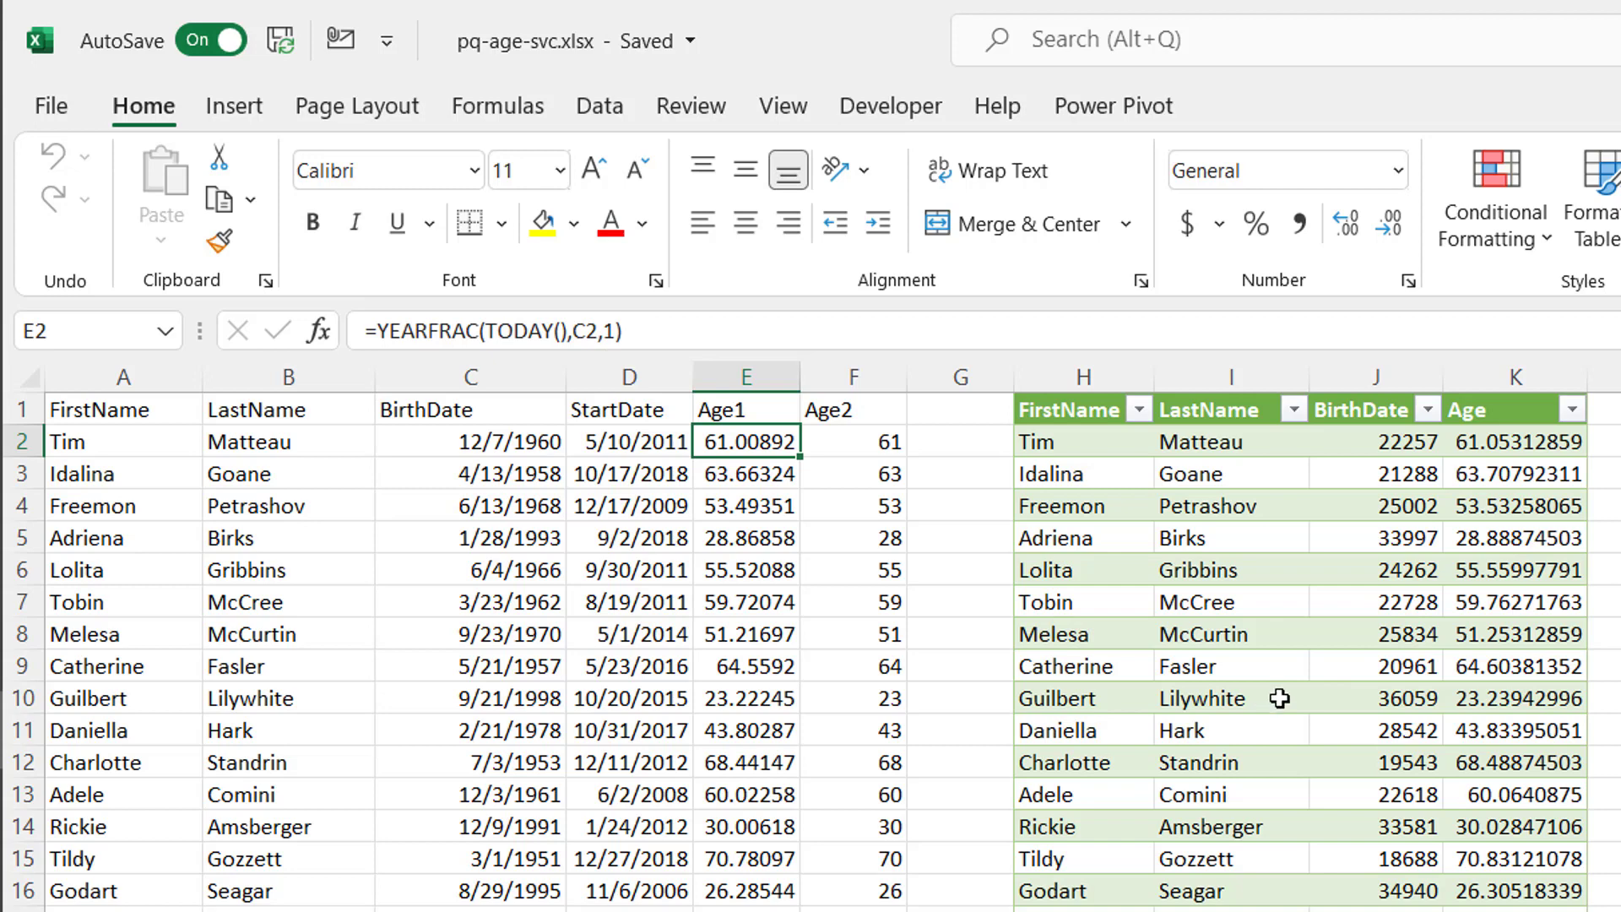
Step: Change E2's YEARFRAC basis from 1 to 3 (Actual/365) and fill it down Age1
click(615, 331)
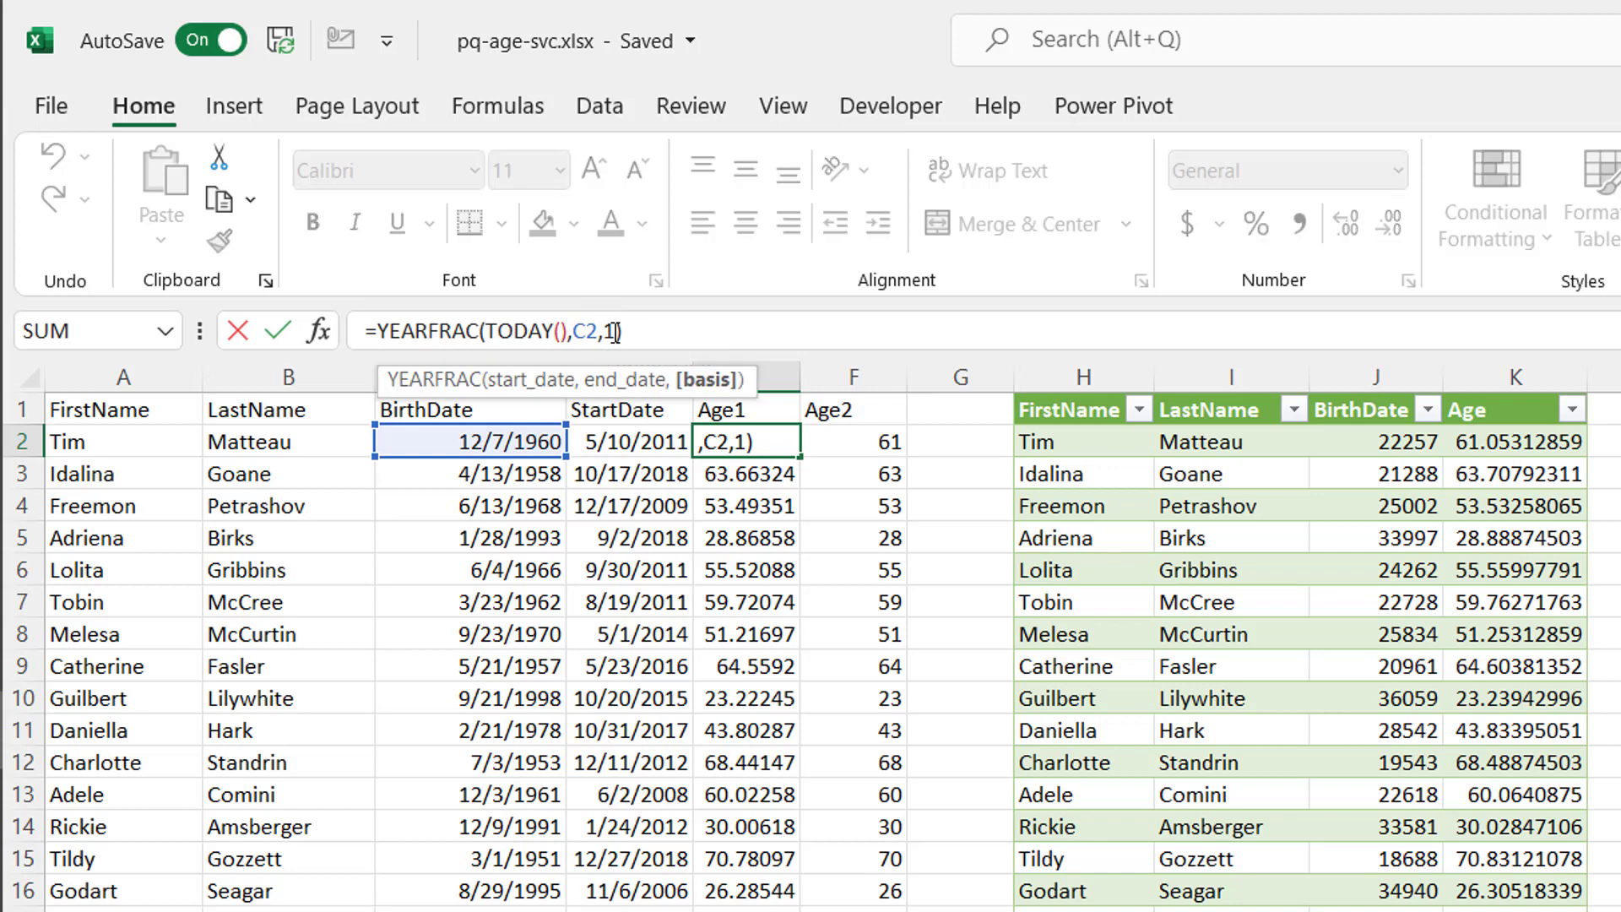
key(BackSpace)
double_click(728, 499)
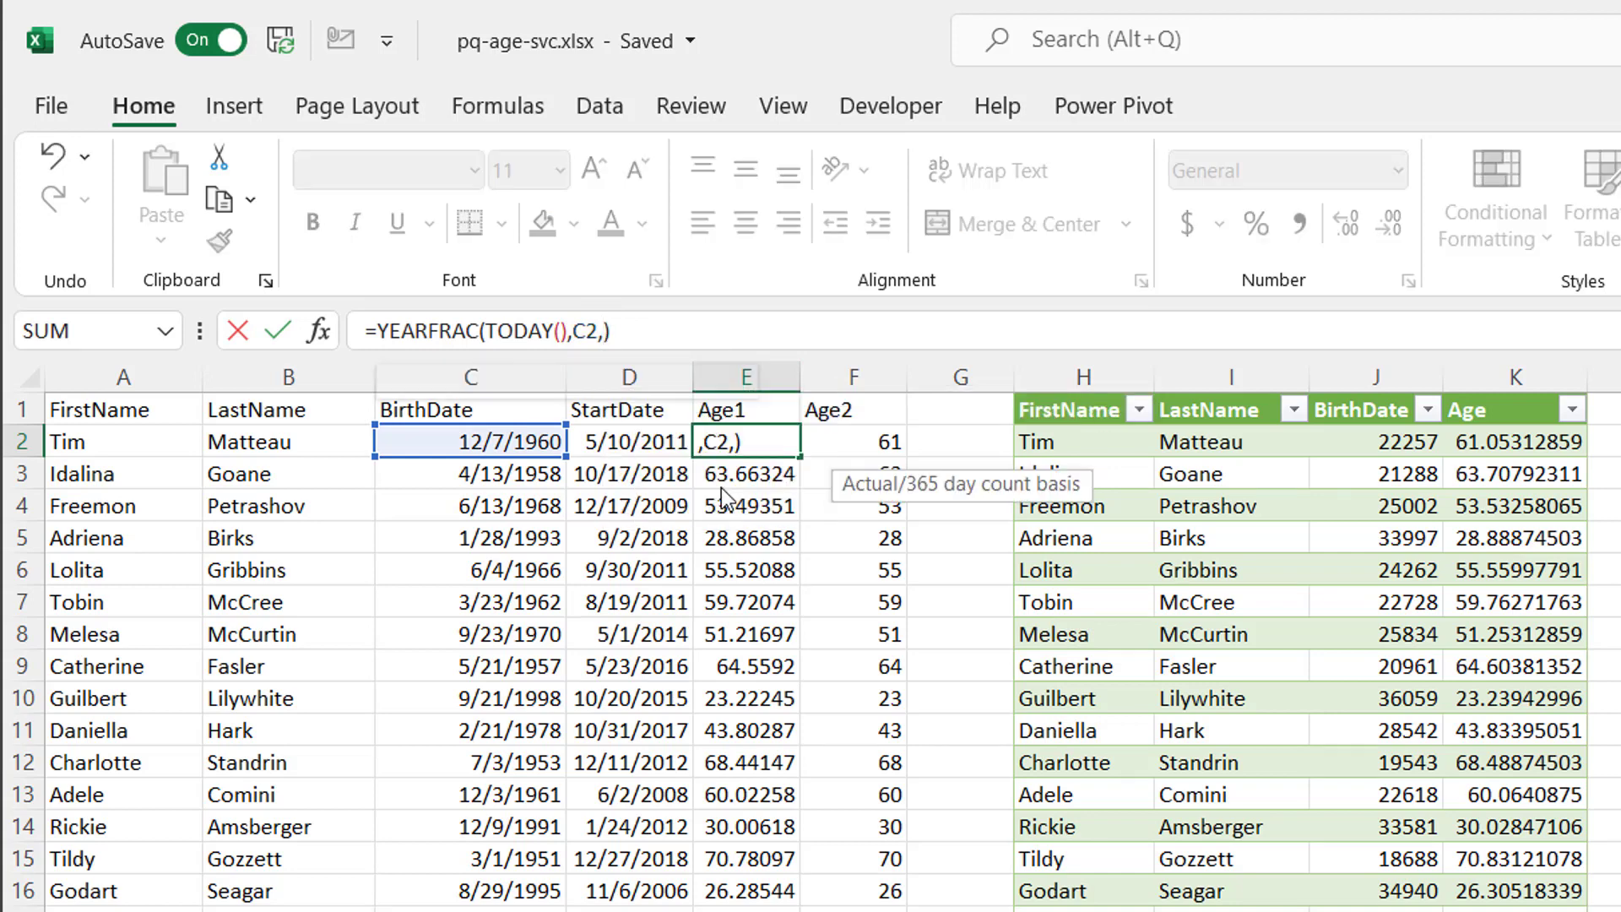
key(Return)
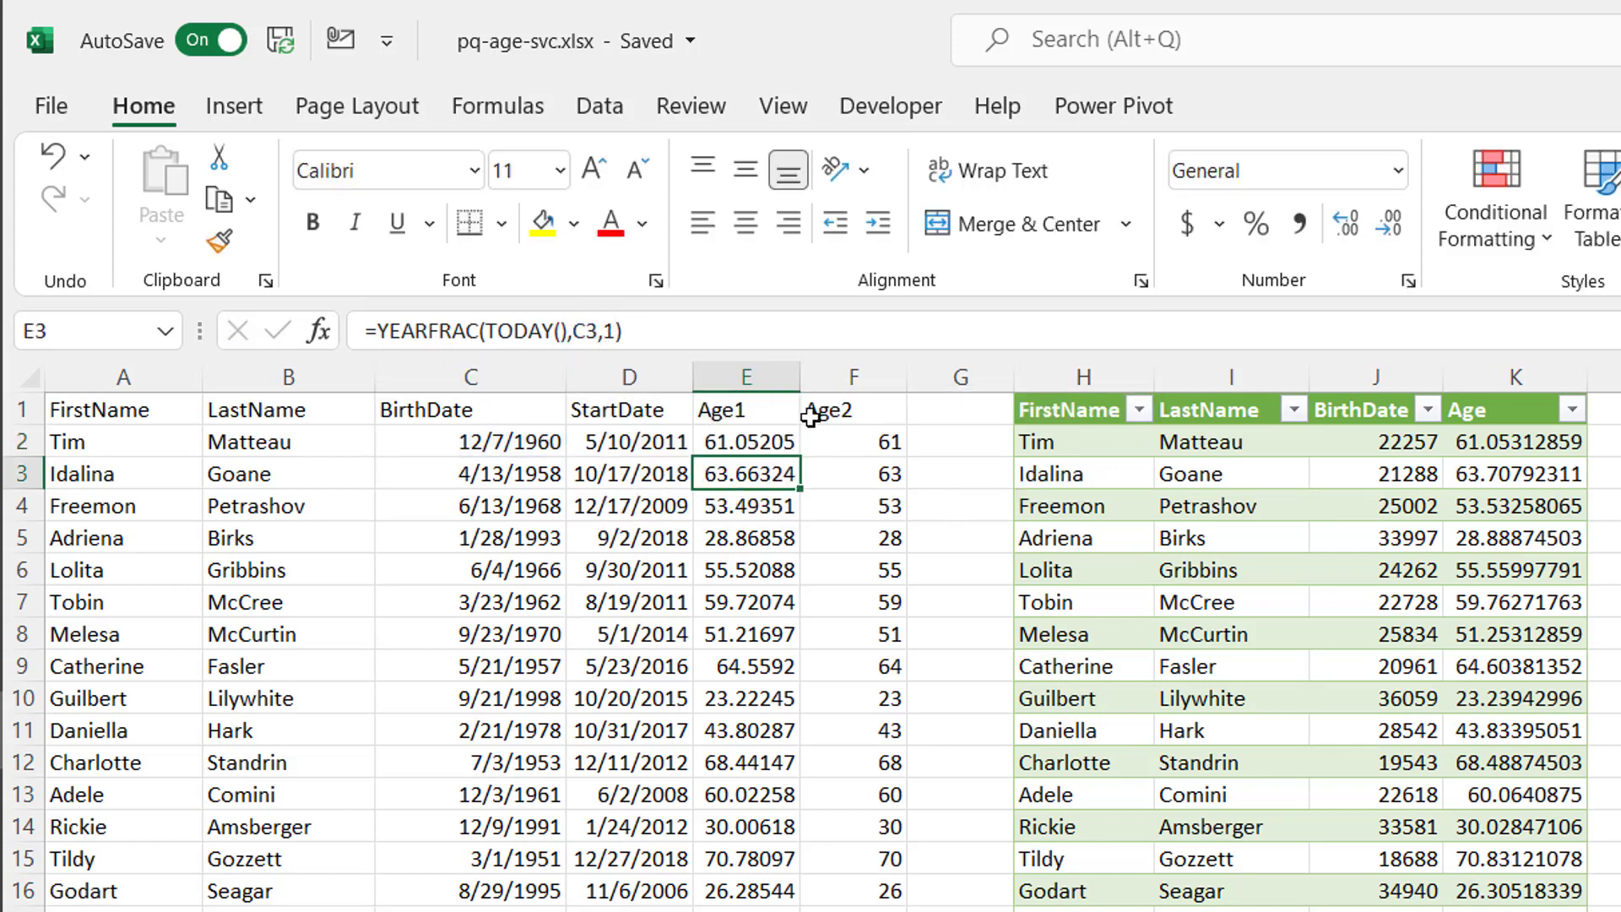
click(772, 439)
double_click(797, 457)
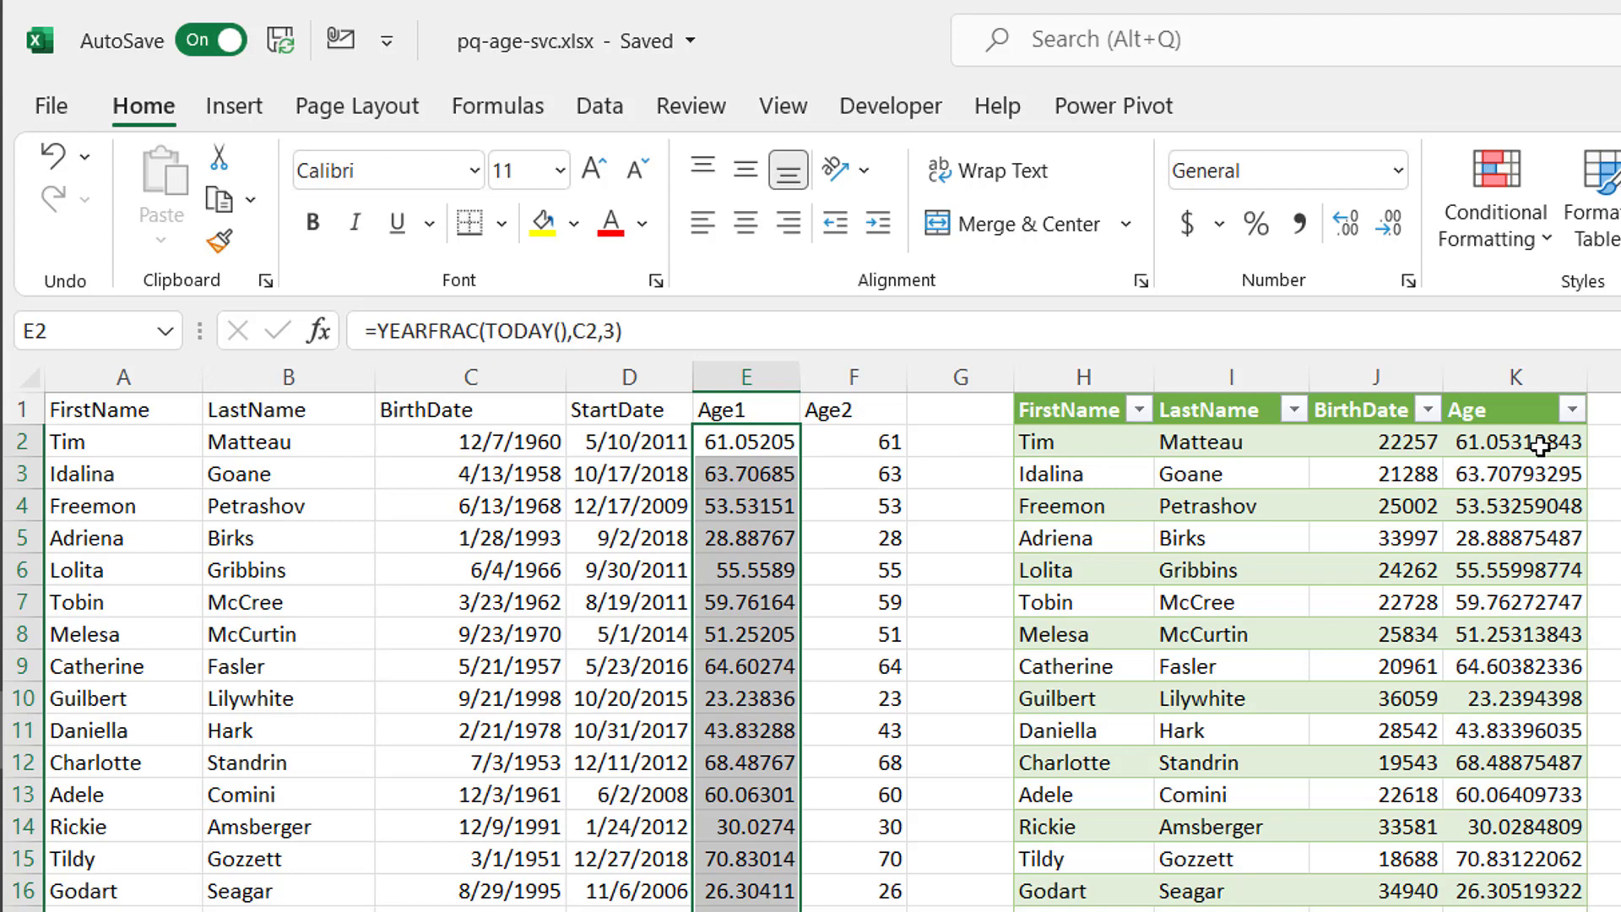
key(shift+BackSpace)
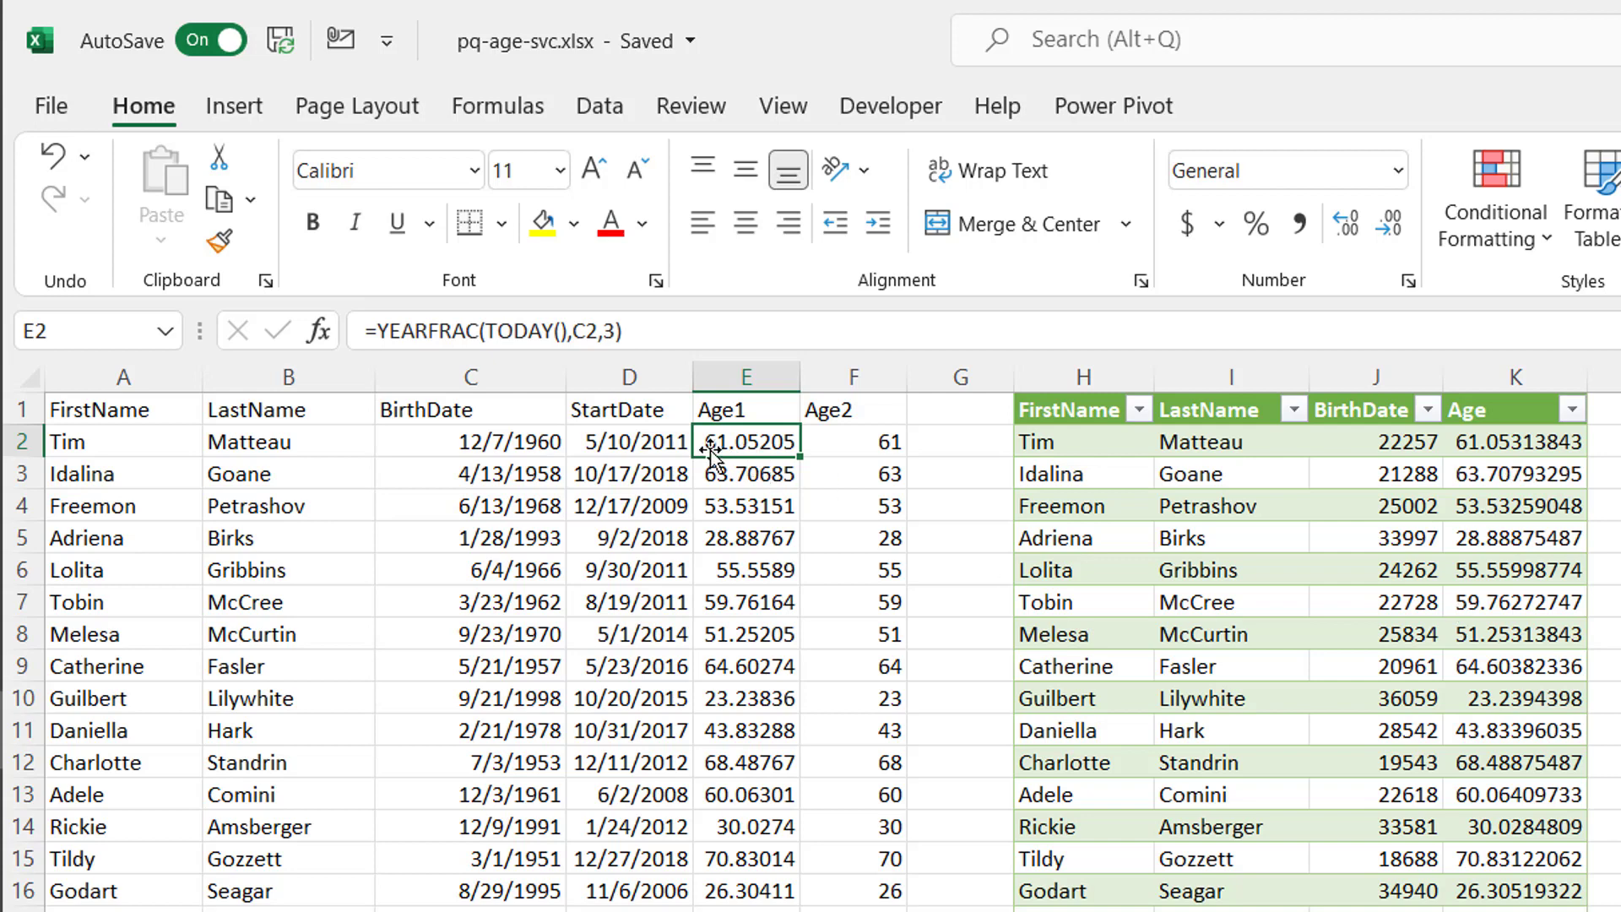
click(881, 469)
click(855, 434)
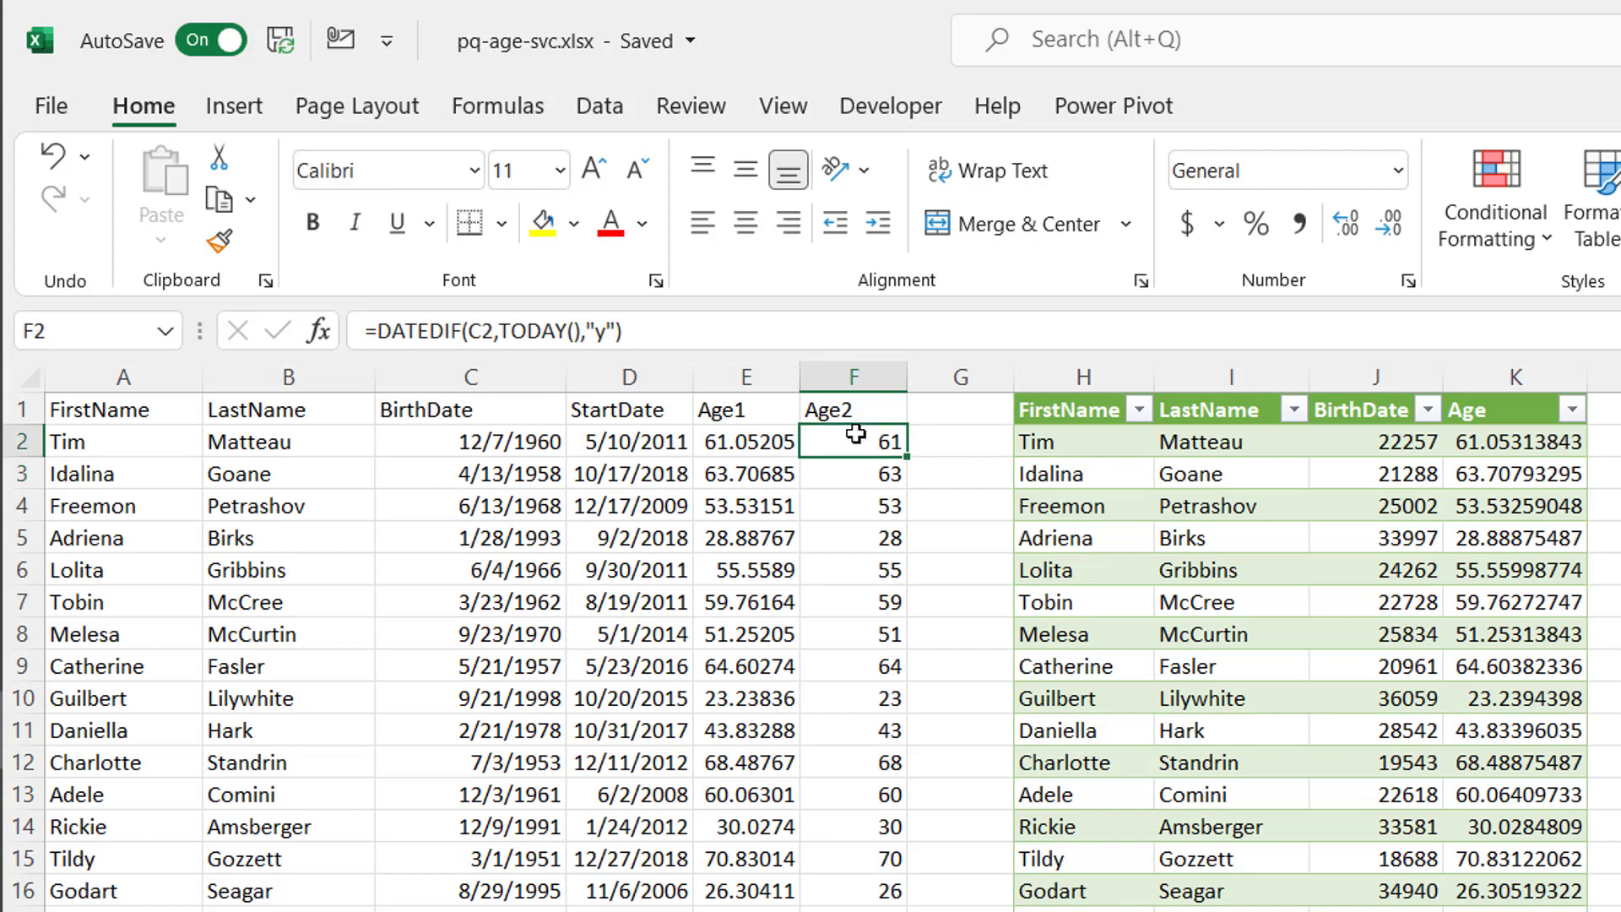
click(737, 441)
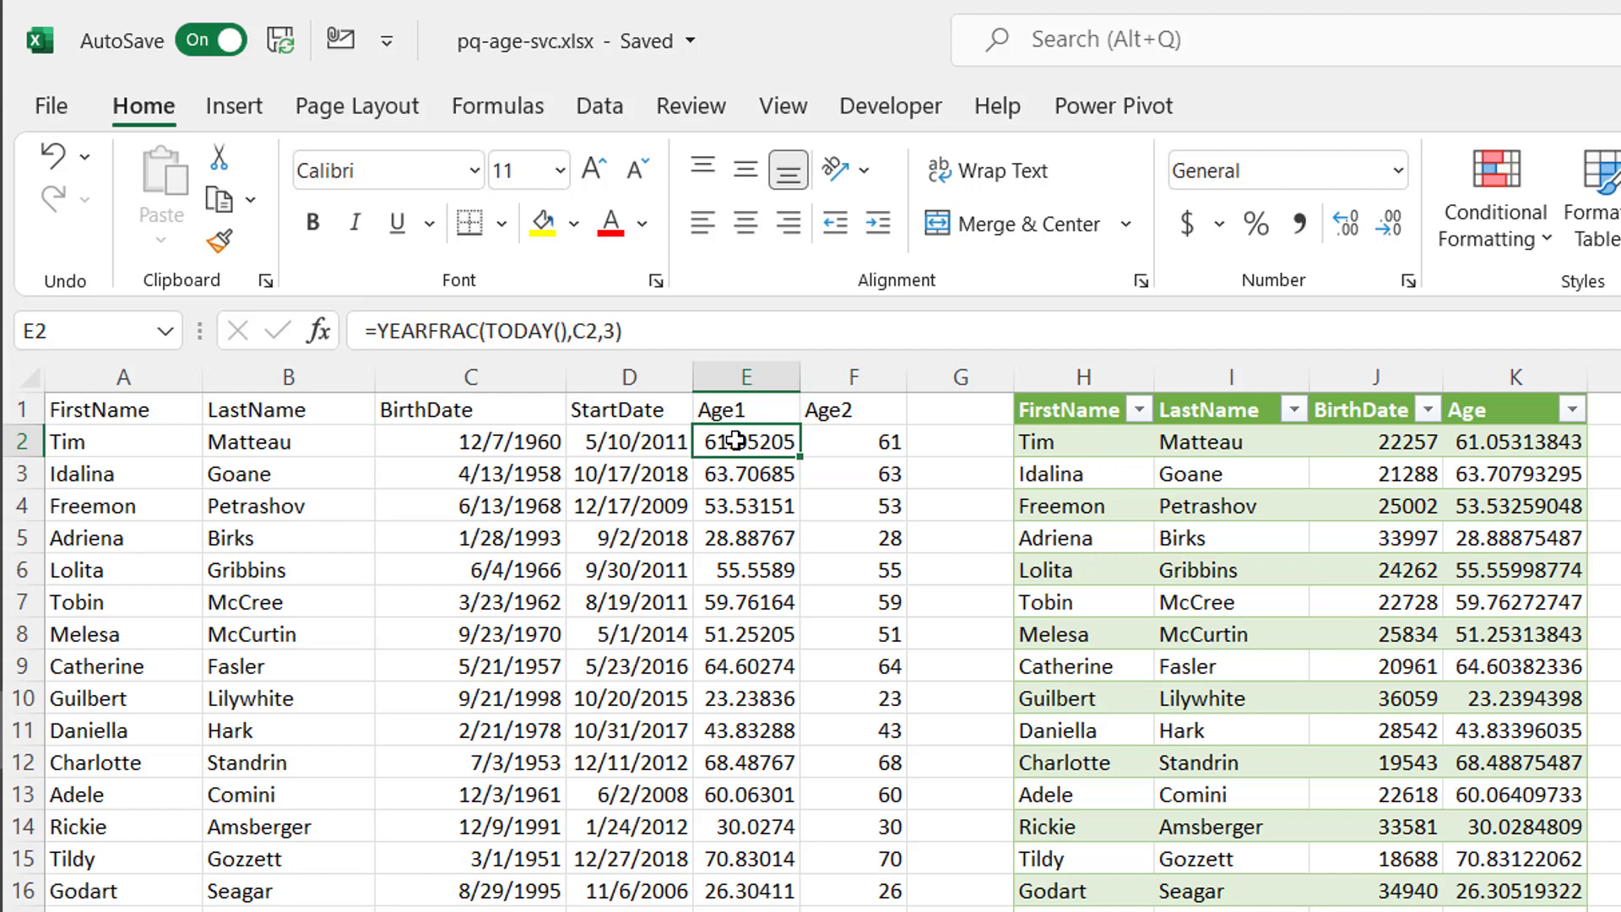
click(862, 451)
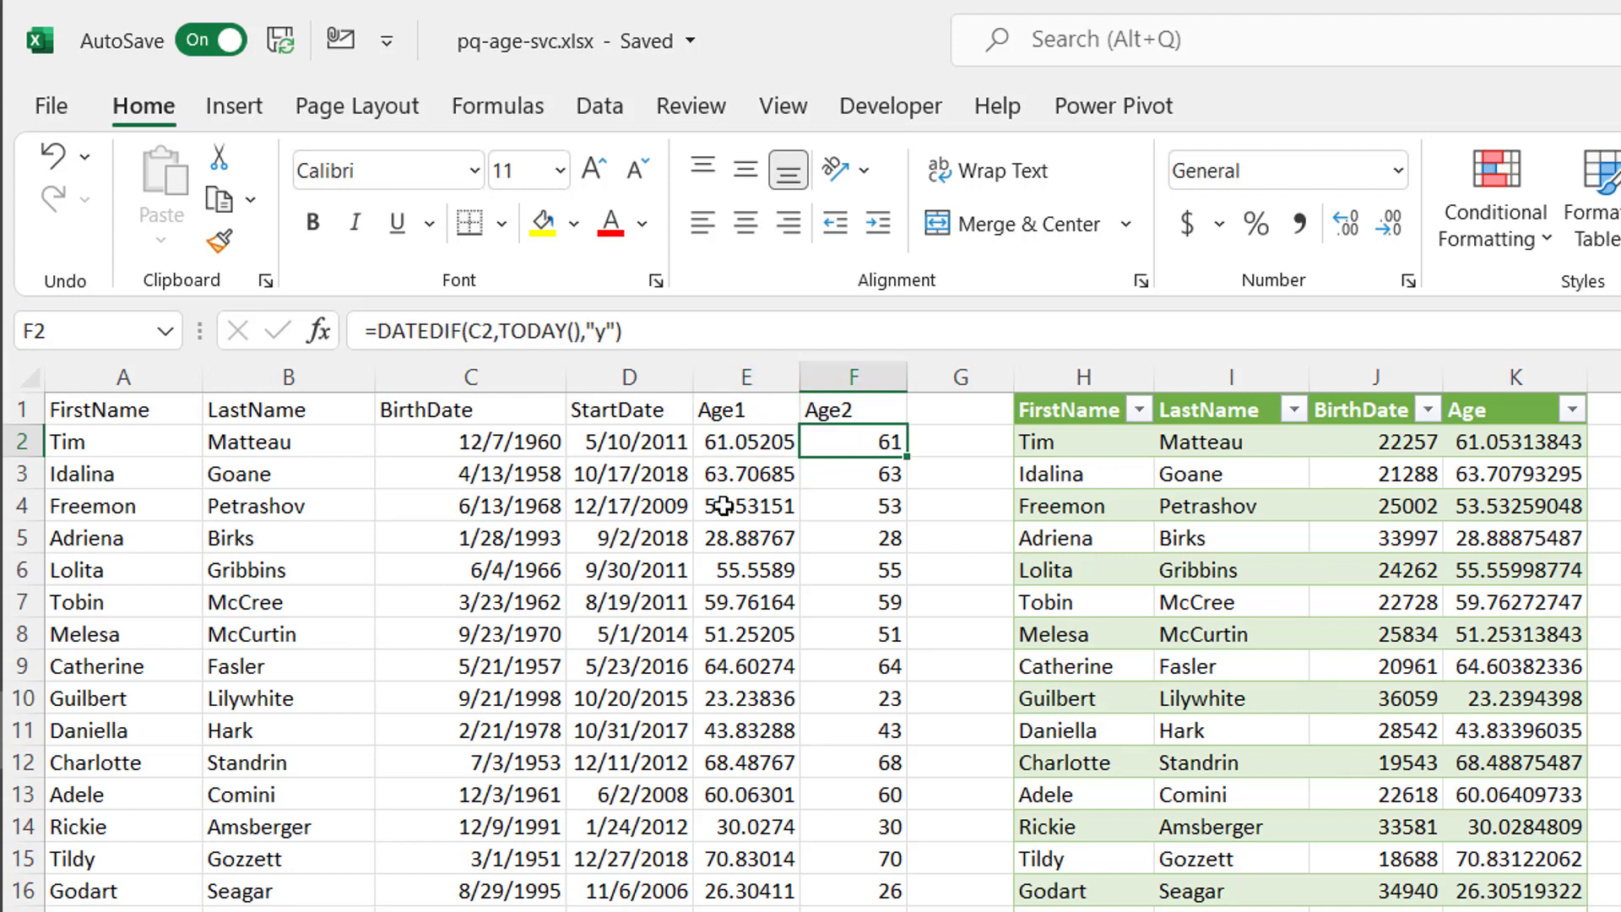